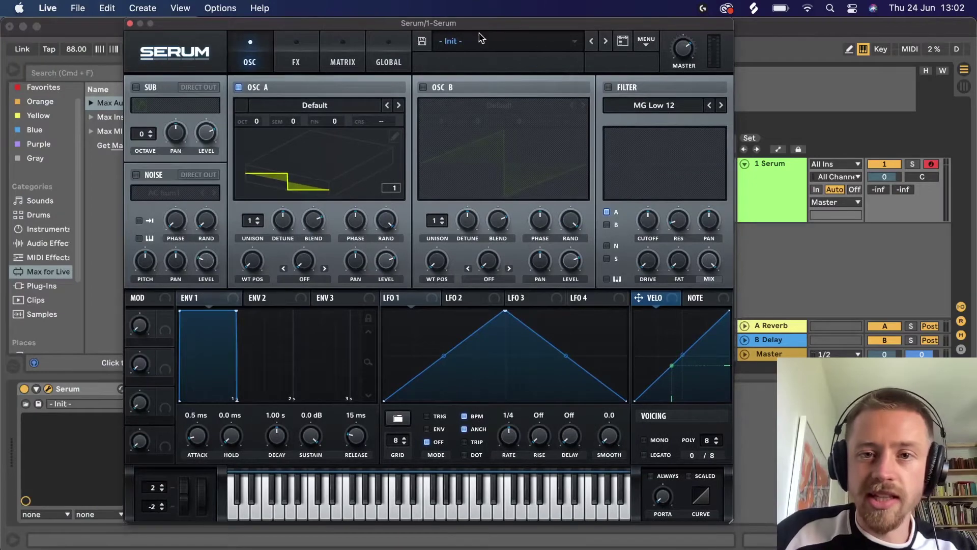
Step: Load the User preset PLUCK - Dream State in Serum and shift the plug-in window slightly aside
click(531, 49)
mouse_move(562, 207)
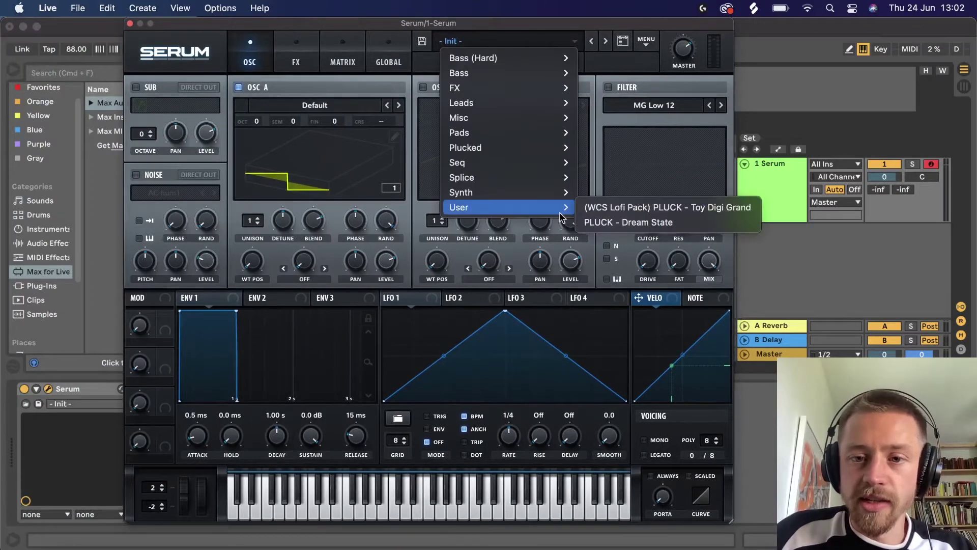
click(607, 224)
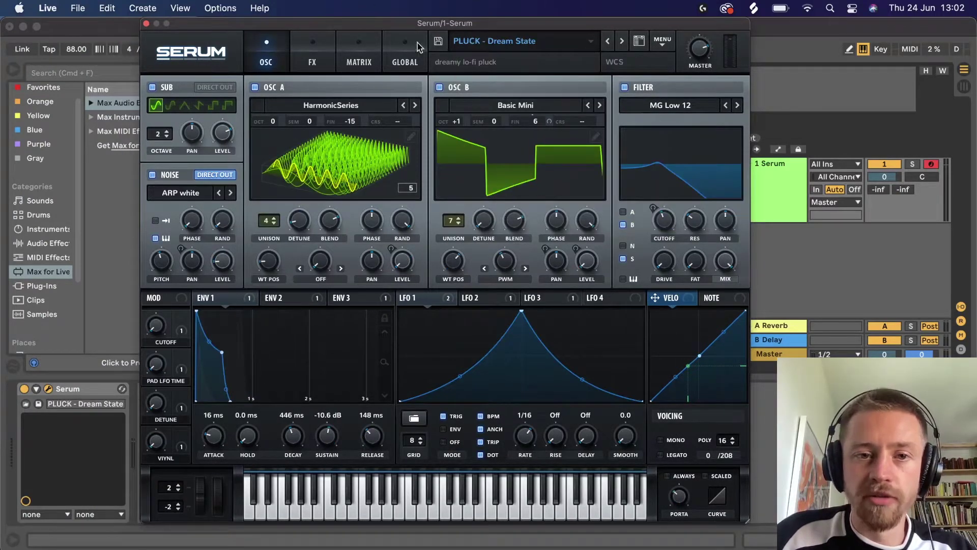
drag(430, 27, 397, 27)
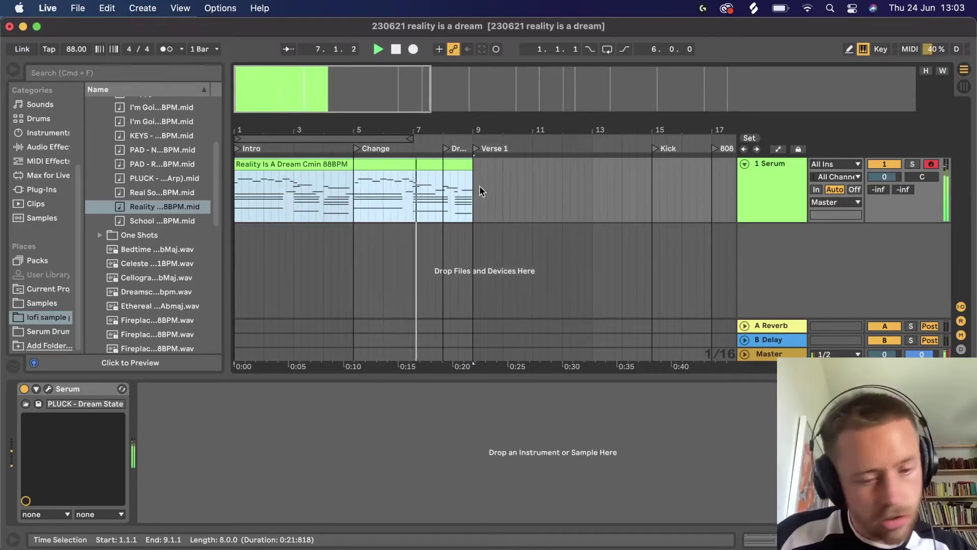
Step: Stop playback and examine the chord notes in bars 3 and 4 of the Reality Is A Dream MIDI clip
double_click(432, 168)
key(space)
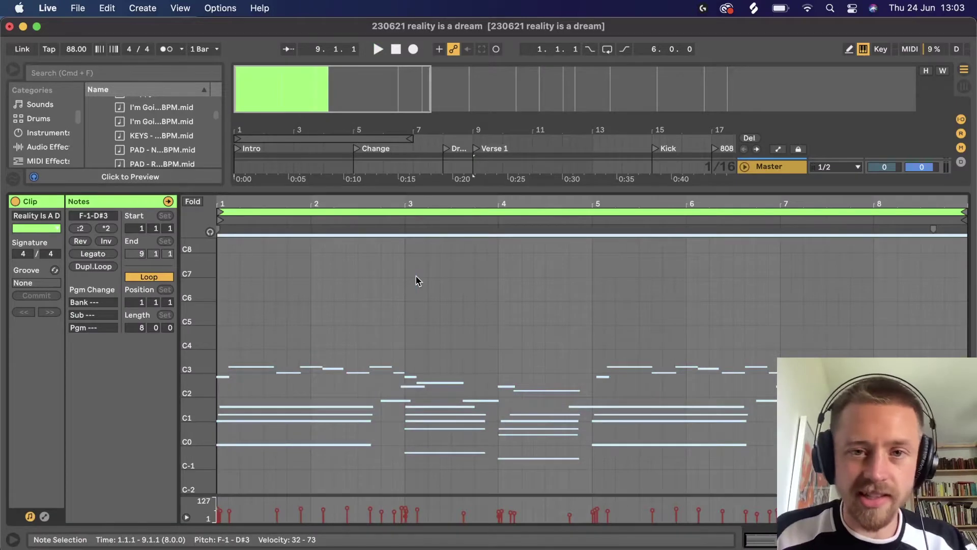
key(shift+Tab)
click(323, 163)
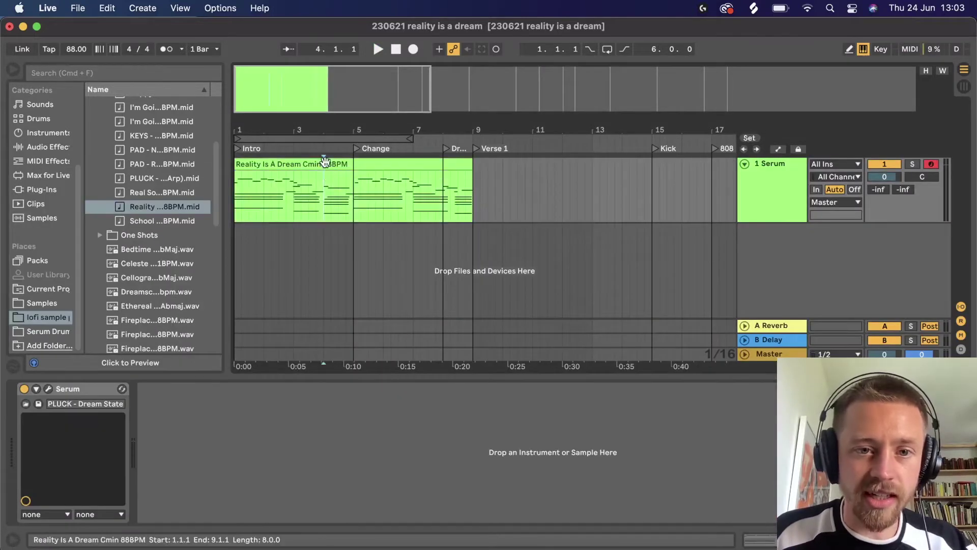
double_click(324, 162)
drag(324, 480, 436, 411)
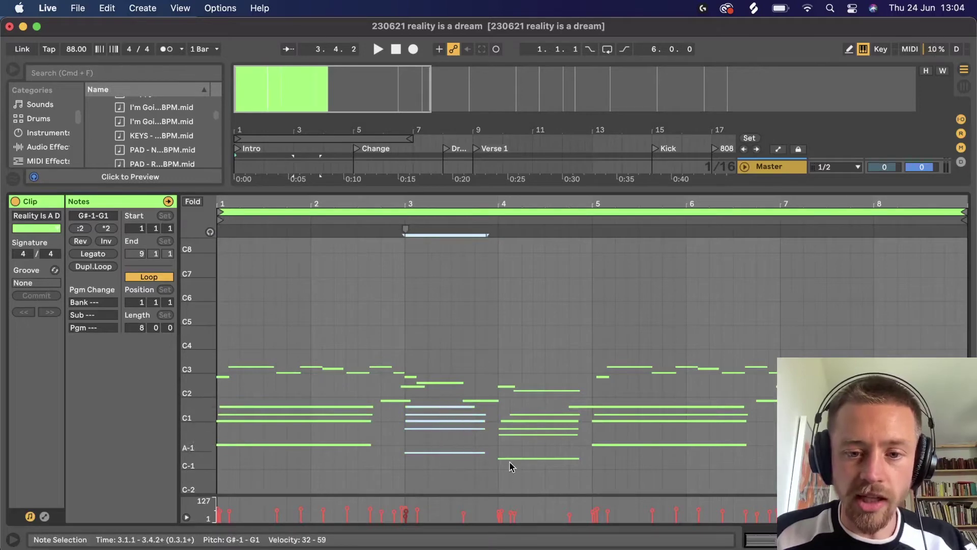
drag(512, 466, 537, 417)
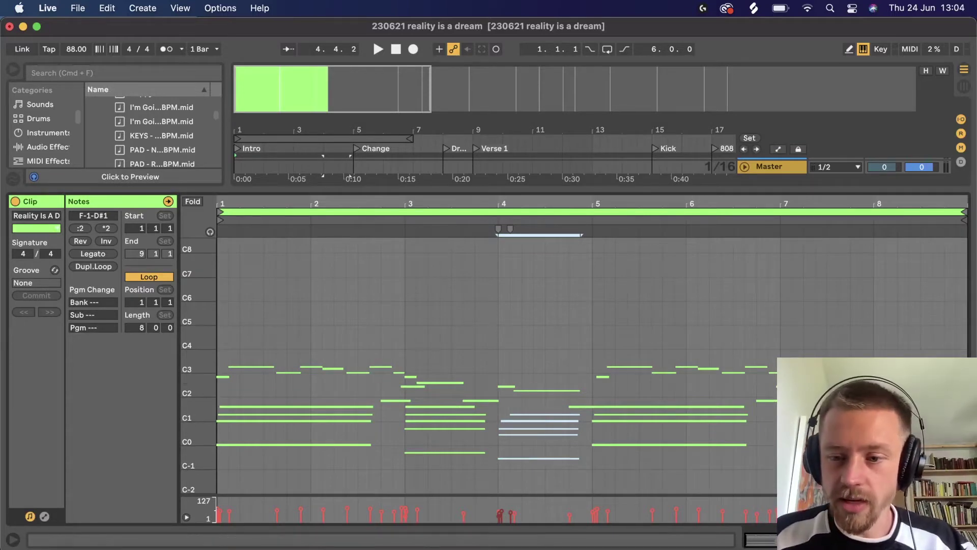
Step: Go back to the arrangement and listen to the Serum clip from the start
key(shift+Tab)
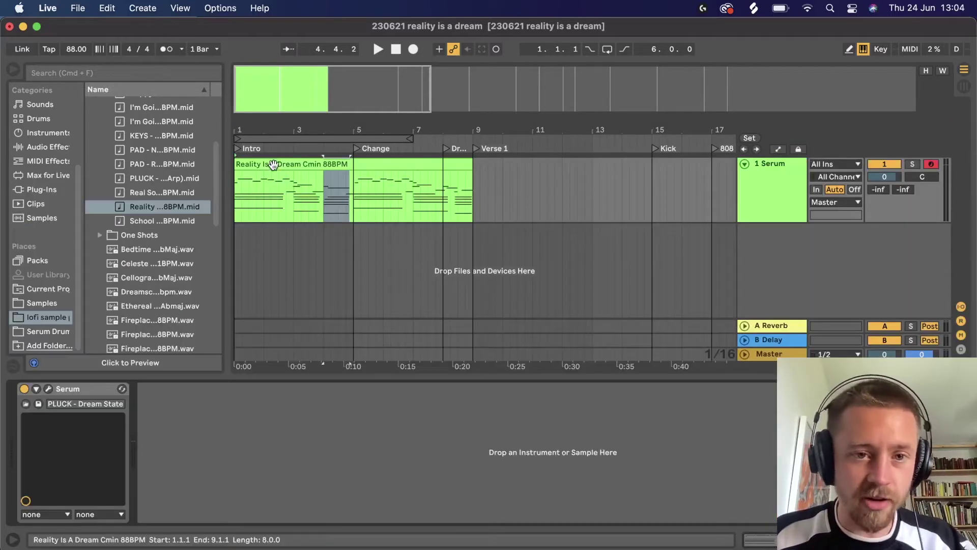
key(space)
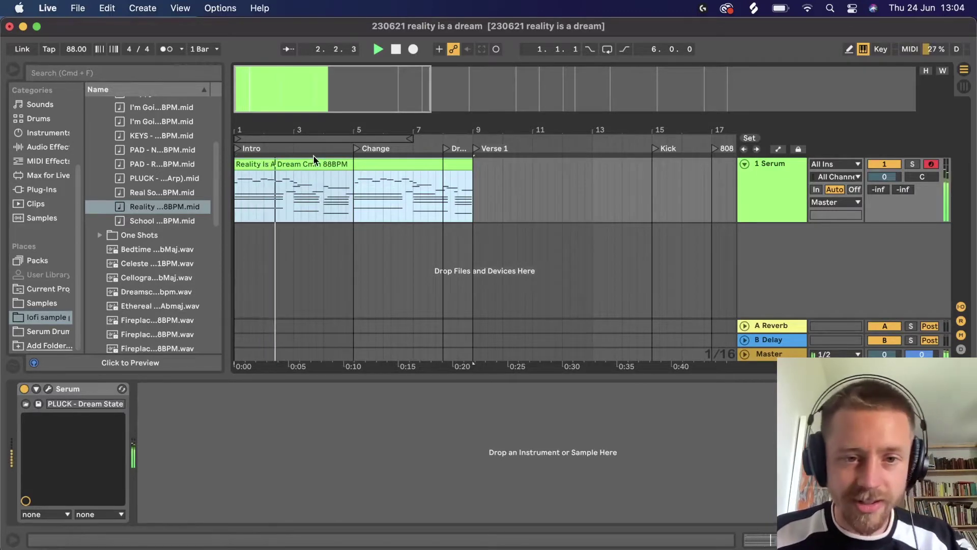
key(space)
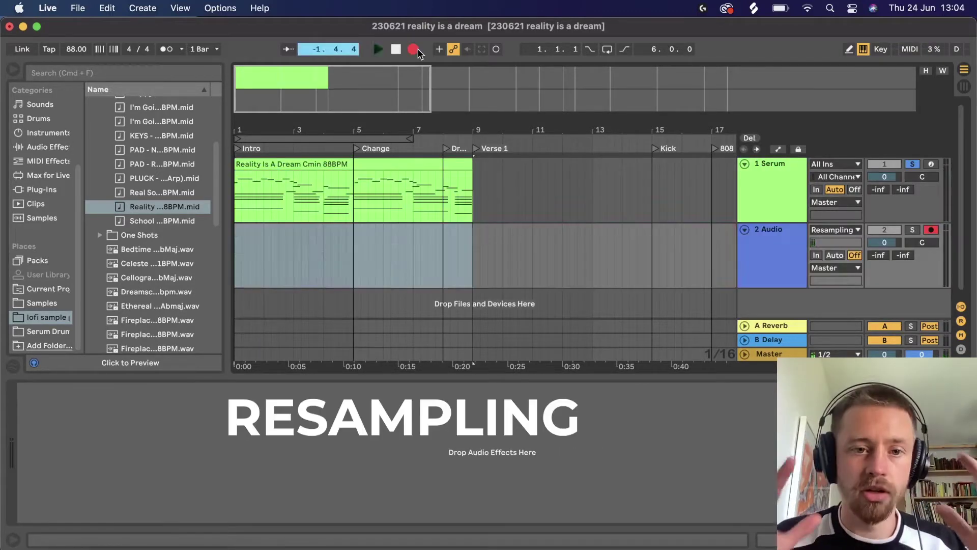
Step: Record the eight-bar Serum part onto the armed audio track through resampling
click(413, 50)
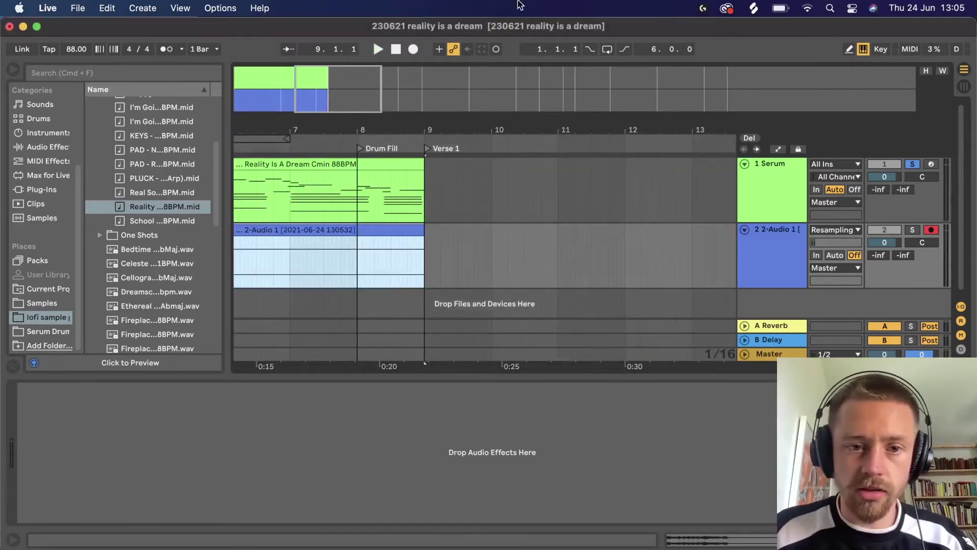
drag(562, 124, 558, 77)
drag(365, 91, 365, 81)
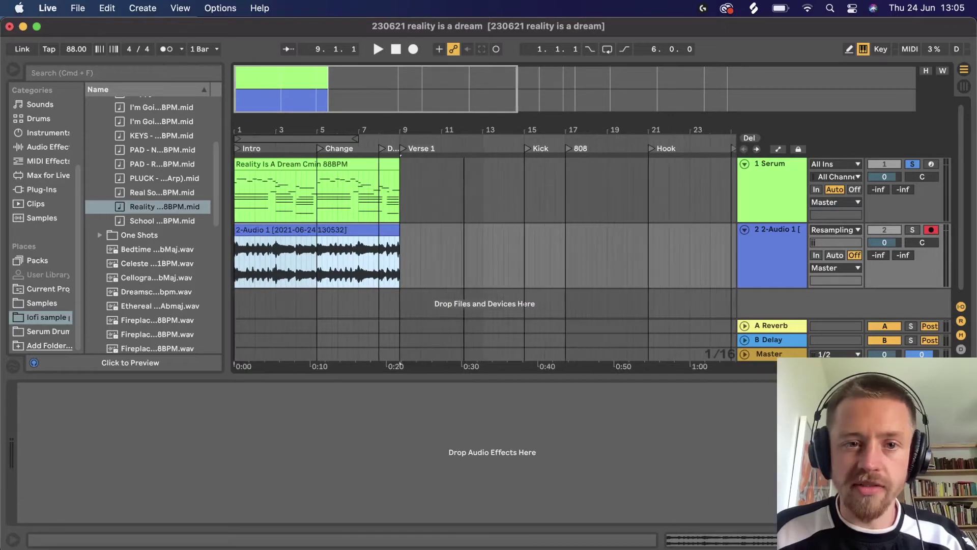
Step: Solo the resampled audio track instead of the Serum track and play its clip from the start
click(787, 255)
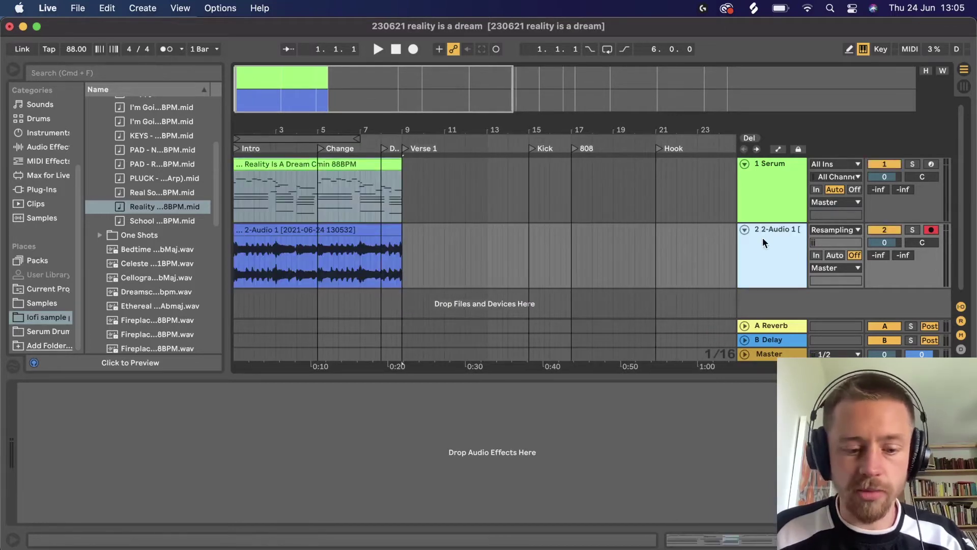
click(315, 230)
click(780, 252)
click(315, 229)
click(913, 230)
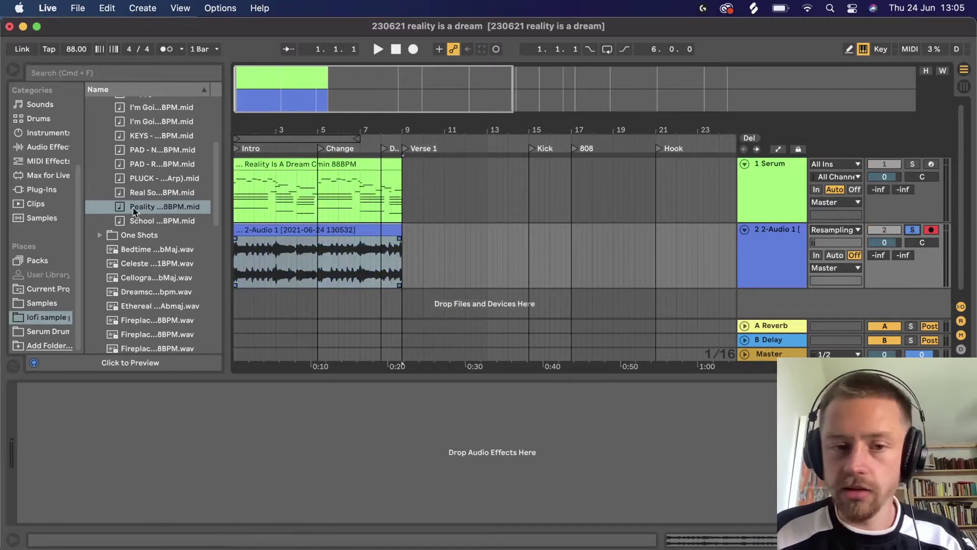
click(257, 230)
drag(322, 66, 275, 97)
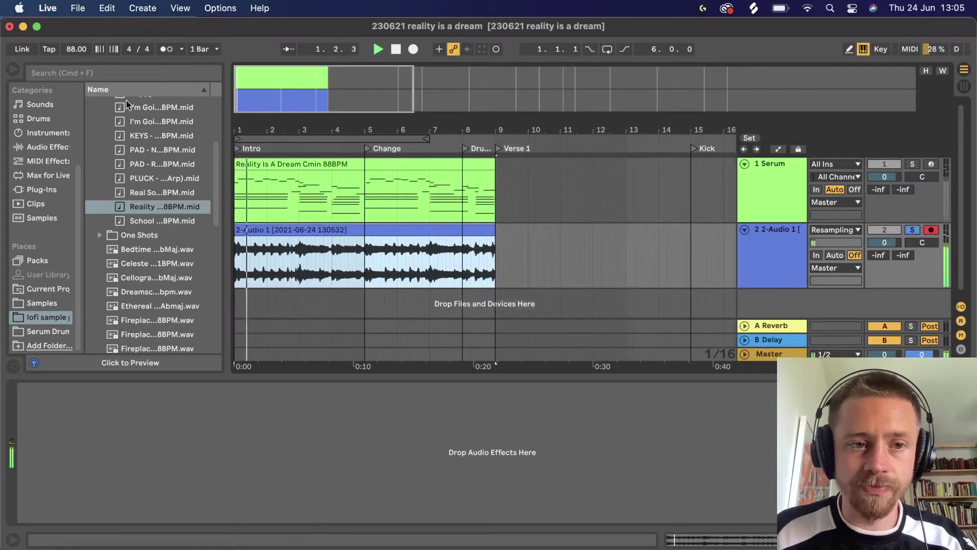
Step: Hide the browser and transpose the resampled audio clip to -6 st while listening
click(14, 70)
double_click(229, 243)
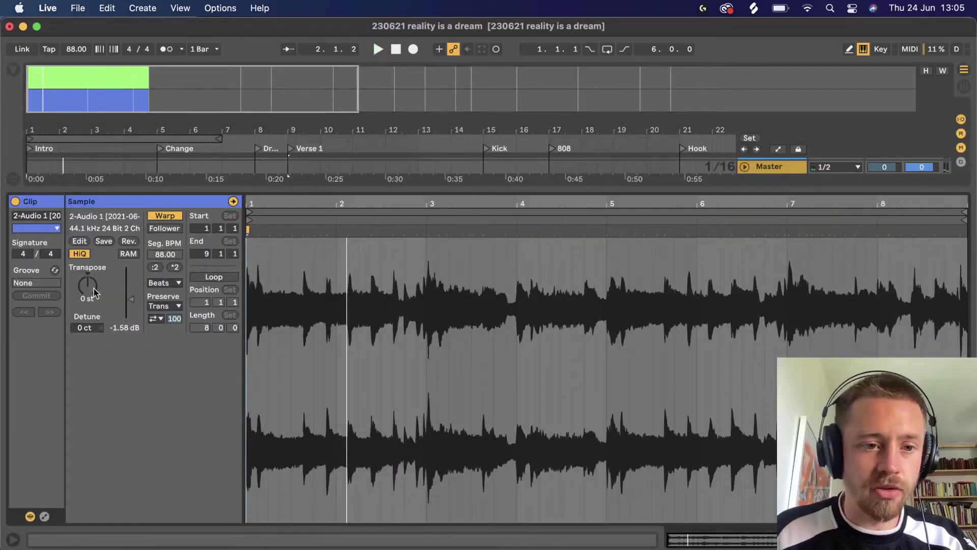
key(space)
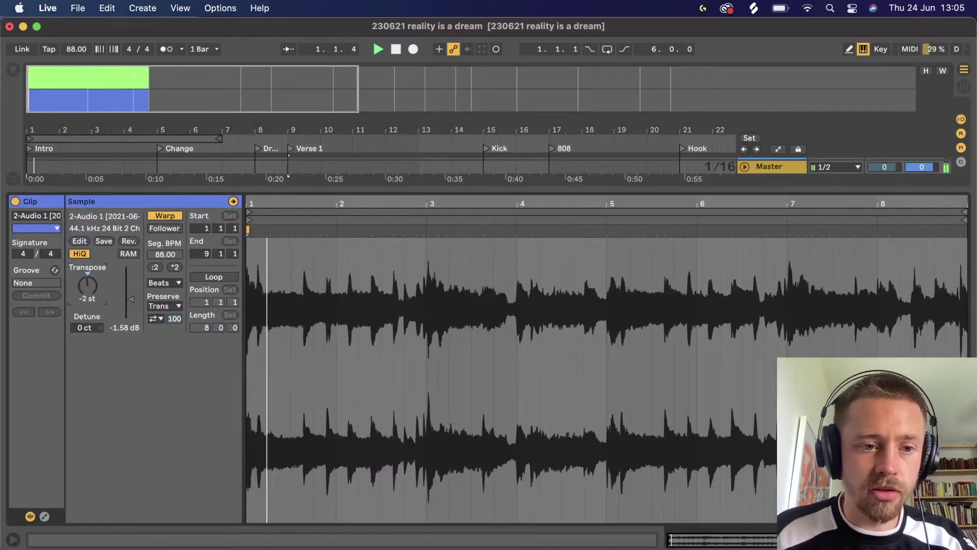
drag(87, 285, 87, 288)
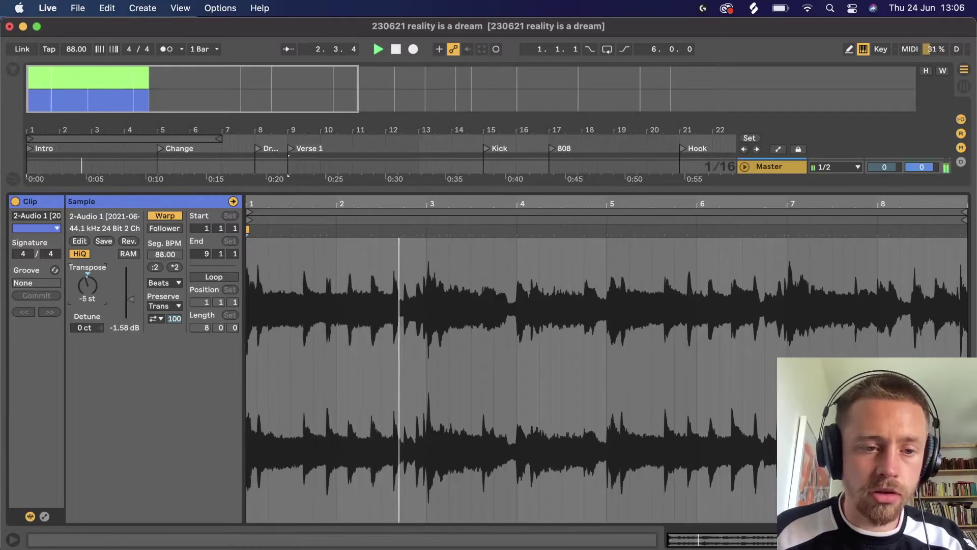
drag(87, 287, 87, 287)
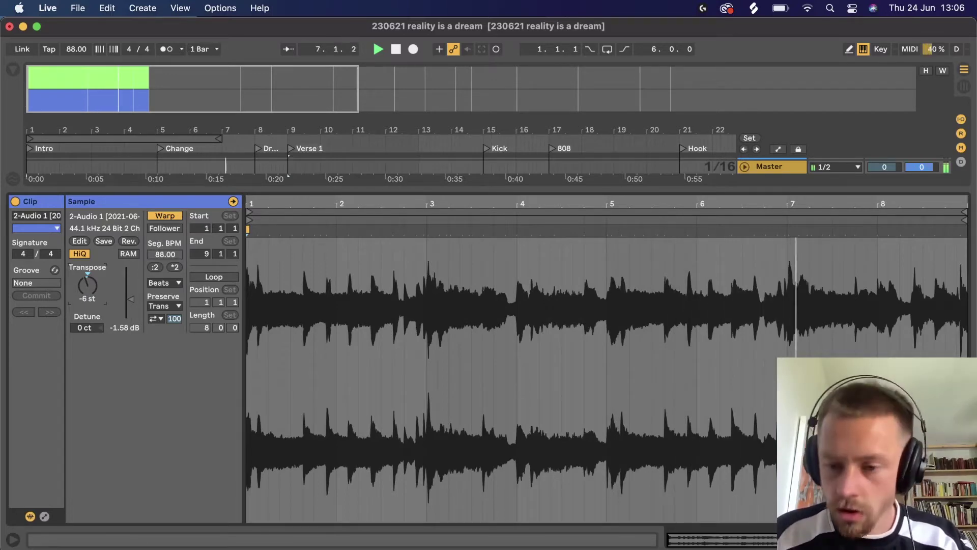
Step: Add a MIDI track below the resampled audio and load Simpler onto it from the browser's instruments
key(shift+Tab)
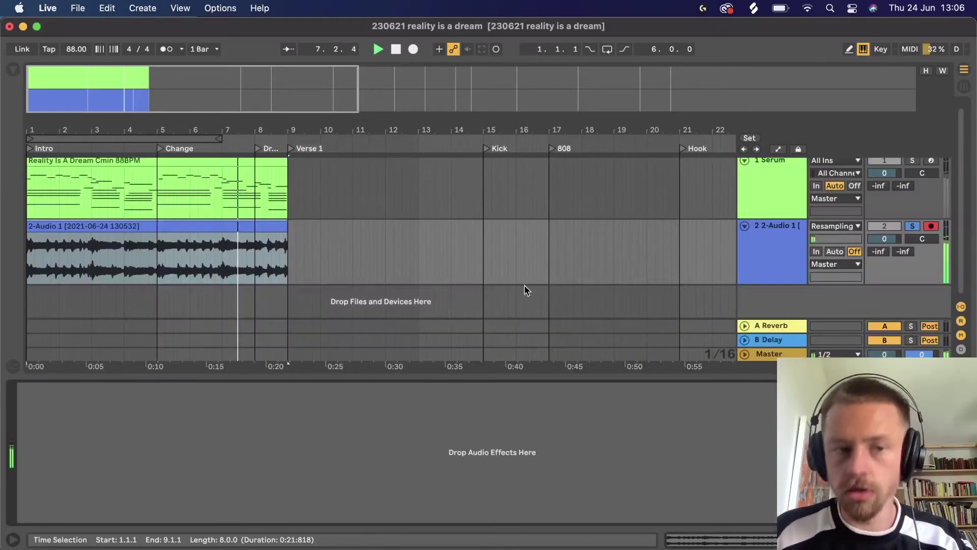
click(15, 72)
key(space)
key(super+shift+t)
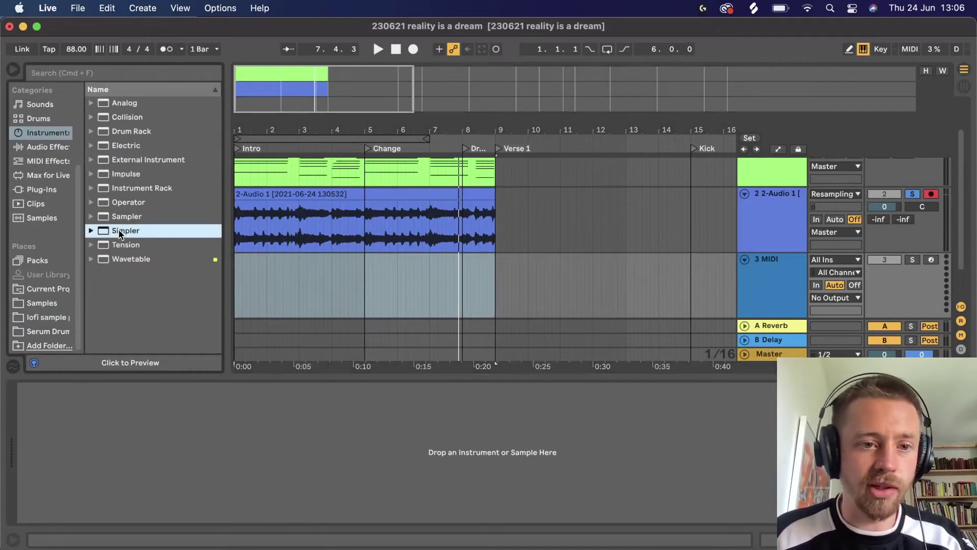
drag(125, 230, 777, 311)
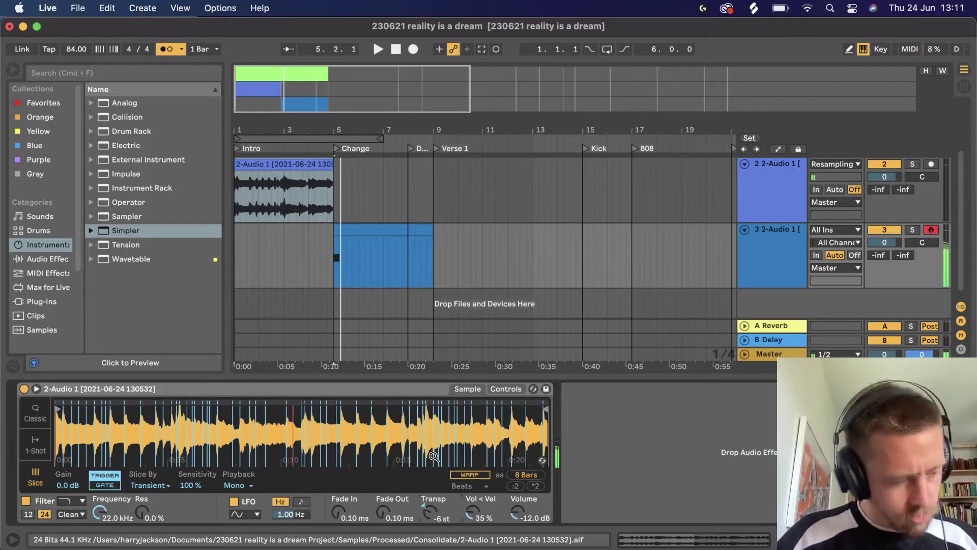
Step: Lengthen all notes in the recorded Simpler MIDI clip, quantize their starts to 1/16 at 100%, and play the result
click(280, 162)
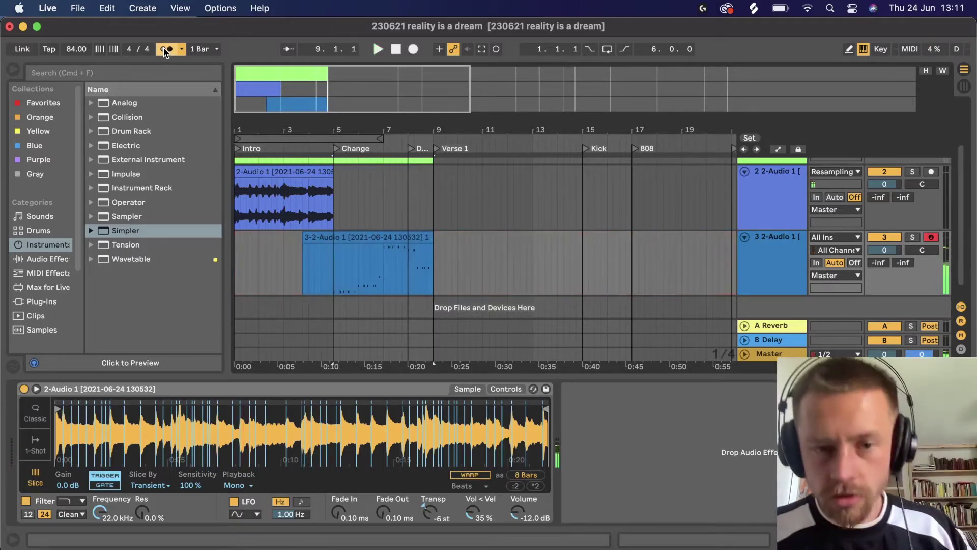
click(367, 237)
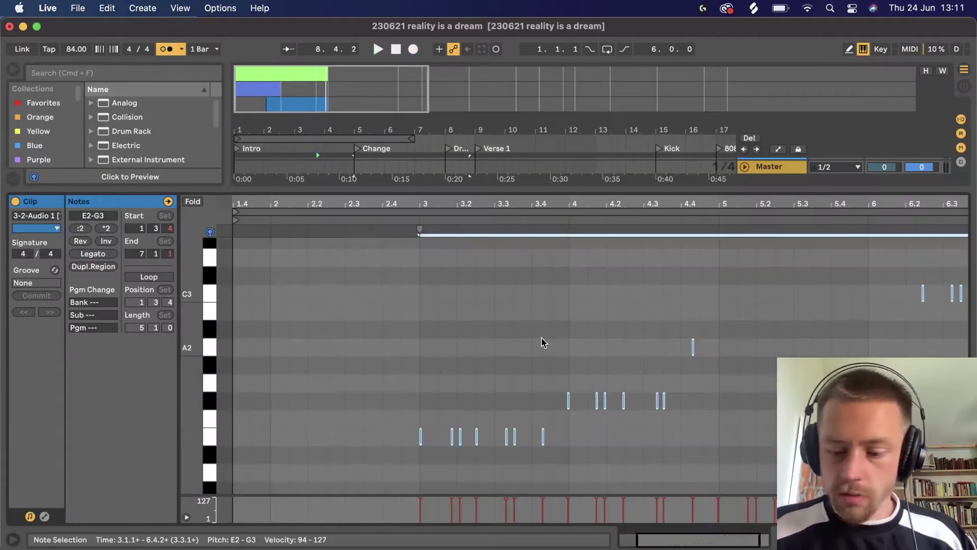
key(shift+Right)
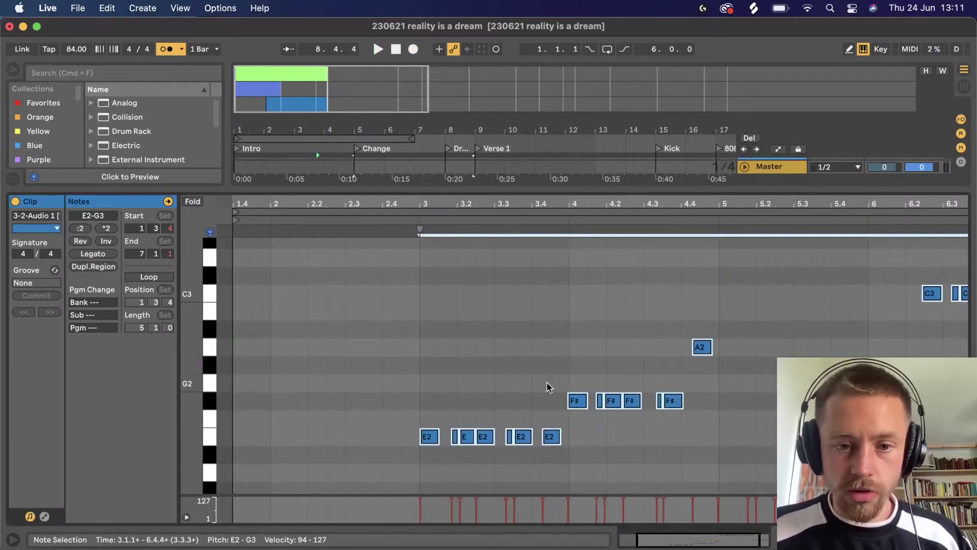
key(super+shift+u)
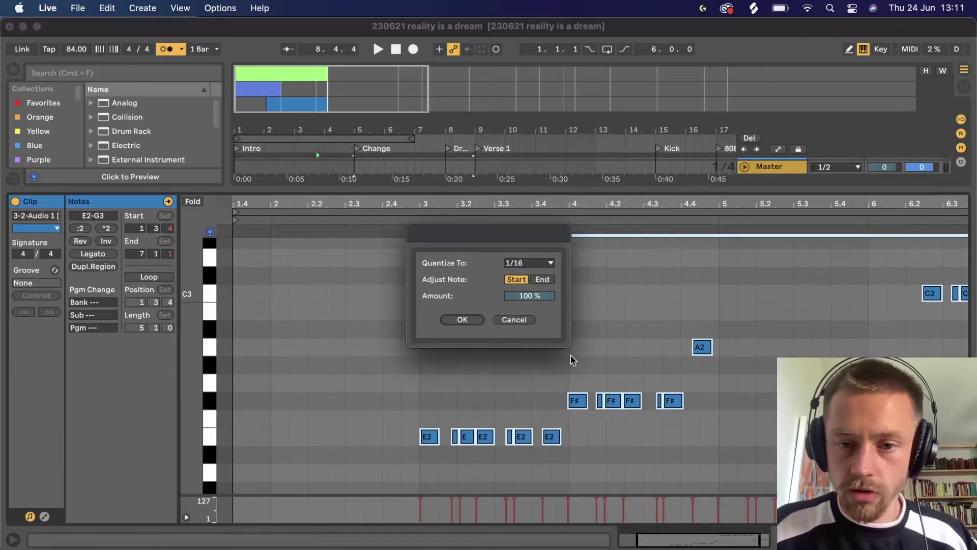
key(Return)
key(space)
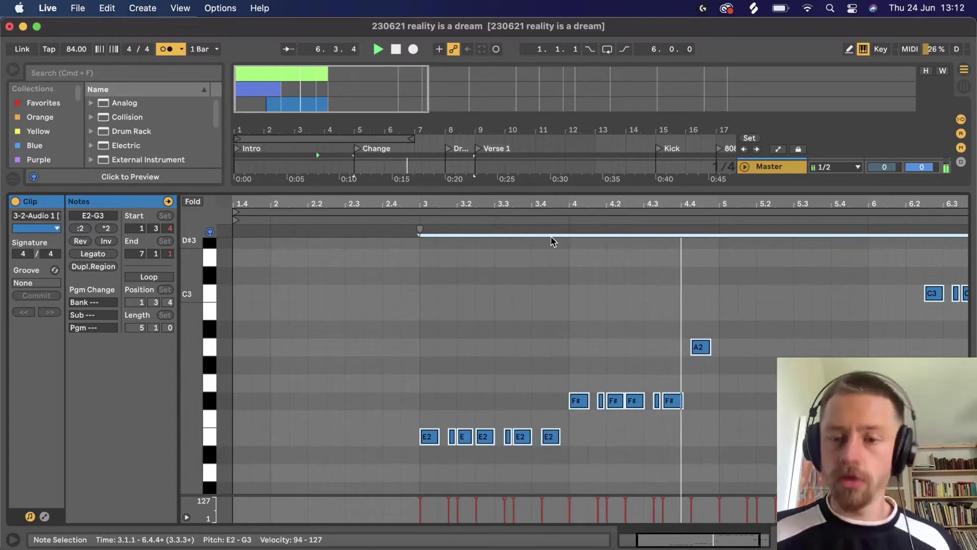
Step: Raise the single A2 note near the end of the clip's bar 4 to A#2
scroll(753, 396, up, 1)
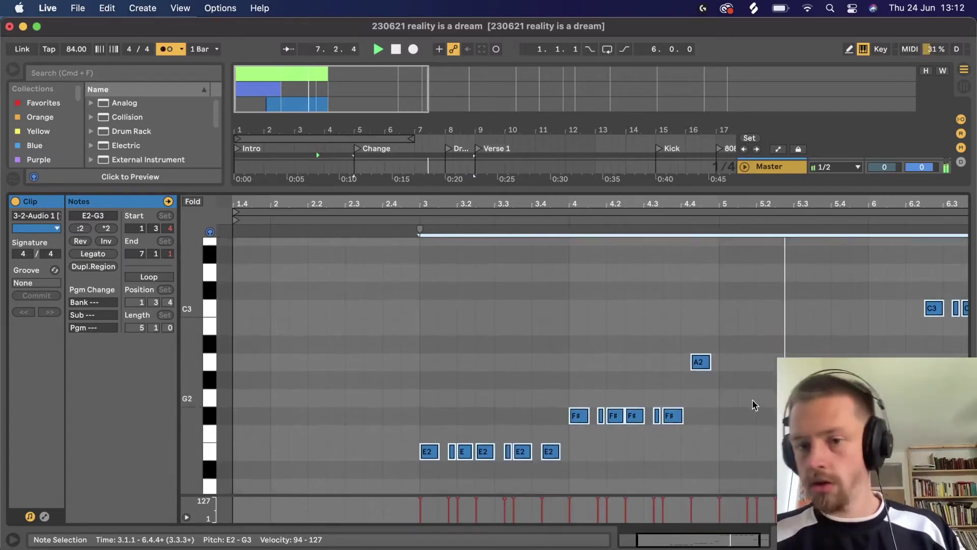
click(727, 360)
click(700, 362)
key(Up)
key(Up)
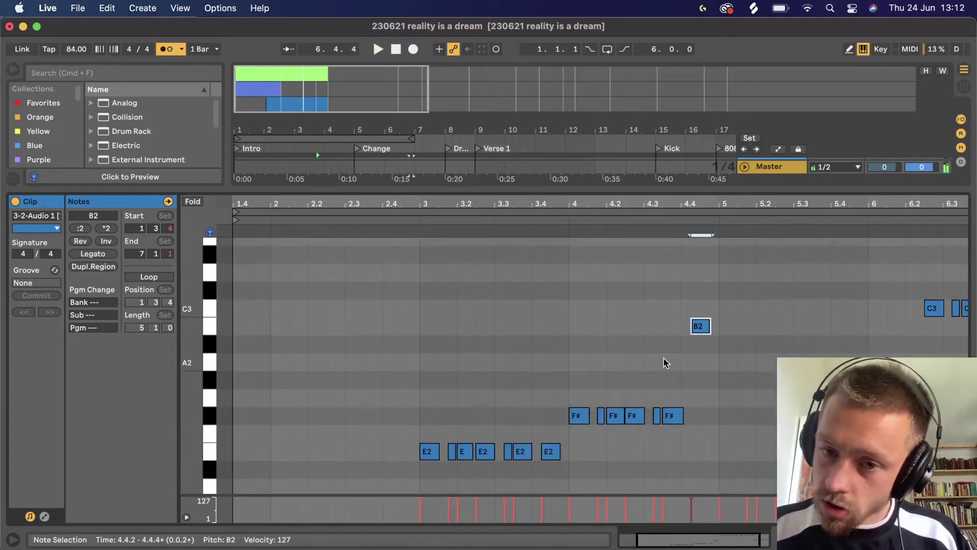
key(Down)
click(641, 352)
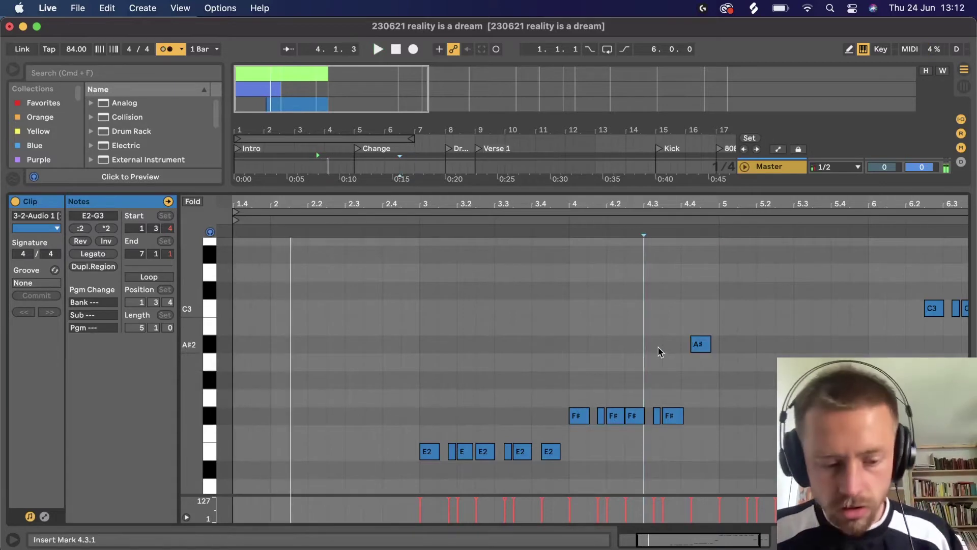
Step: Play back the edited slice pattern and look over its higher and lower notes
key(space)
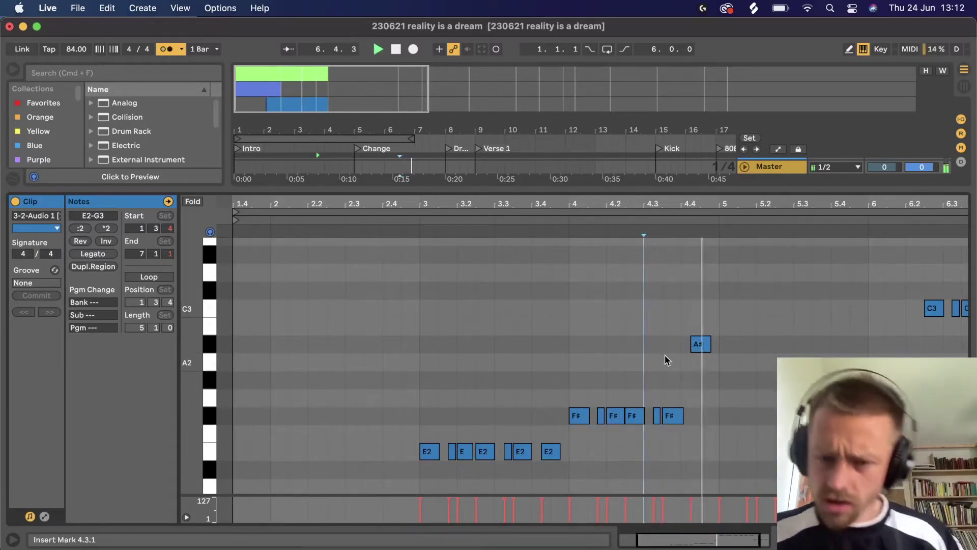
scroll(742, 300, down, 3)
scroll(755, 288, up, 10)
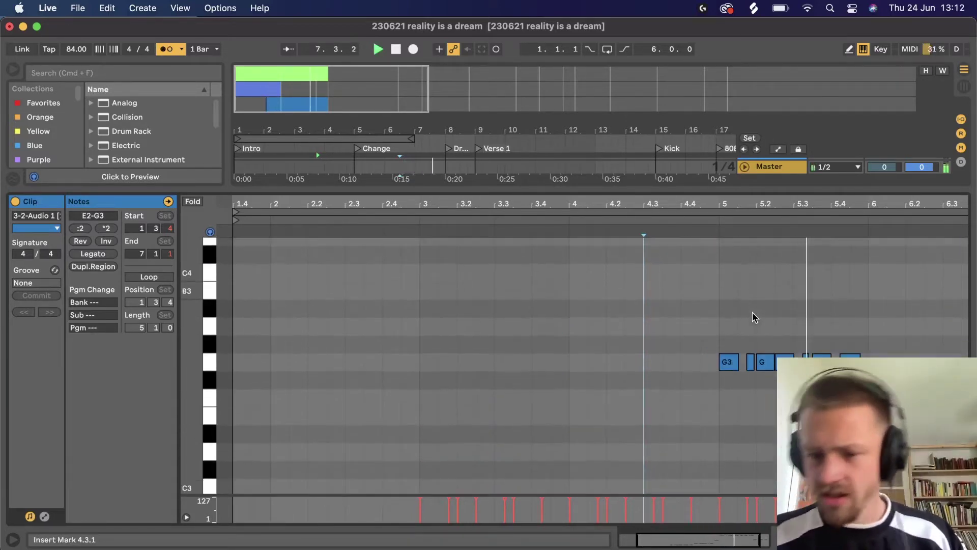
scroll(752, 313, down, 5)
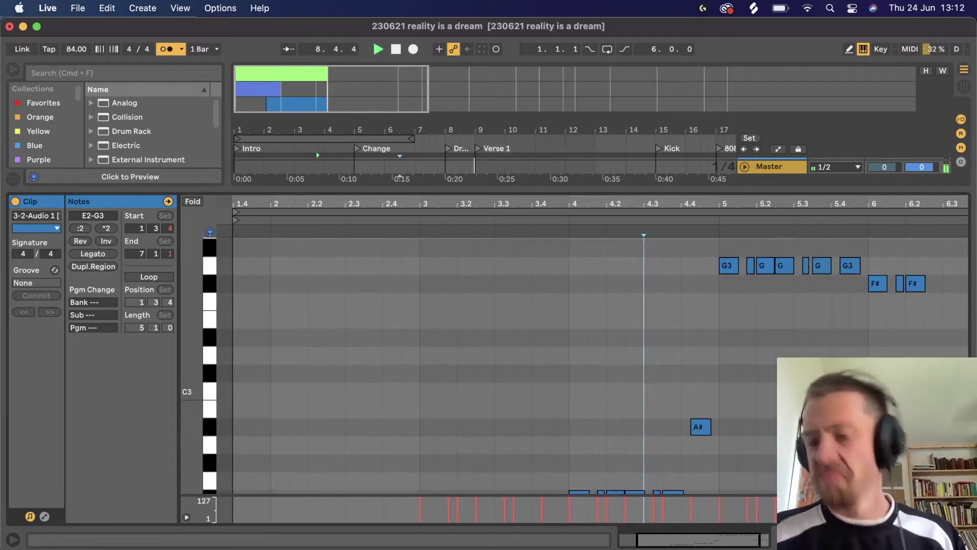
Step: Stop playback, close the note editor and trim the start of the Simpler MIDI clip to bar 5
click(965, 539)
key(space)
click(445, 299)
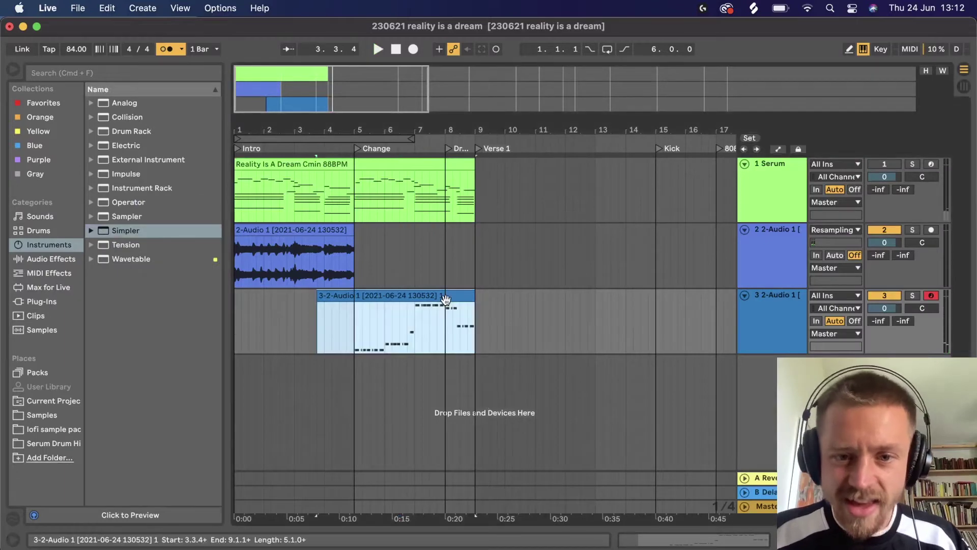
drag(317, 302, 494, 329)
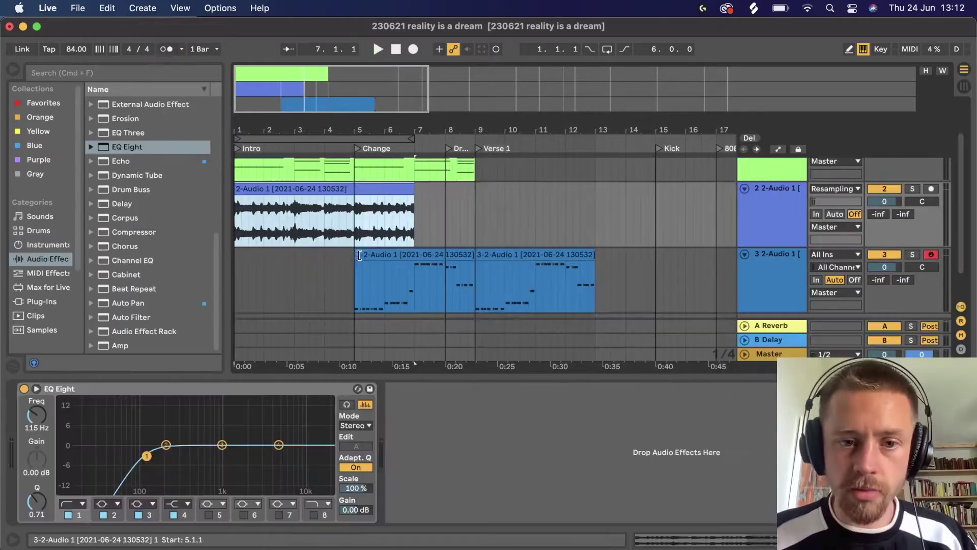
Step: Trim the start of the first Simpler MIDI clip to bar 7 and play the arrangement
drag(359, 255, 415, 255)
click(365, 258)
key(space)
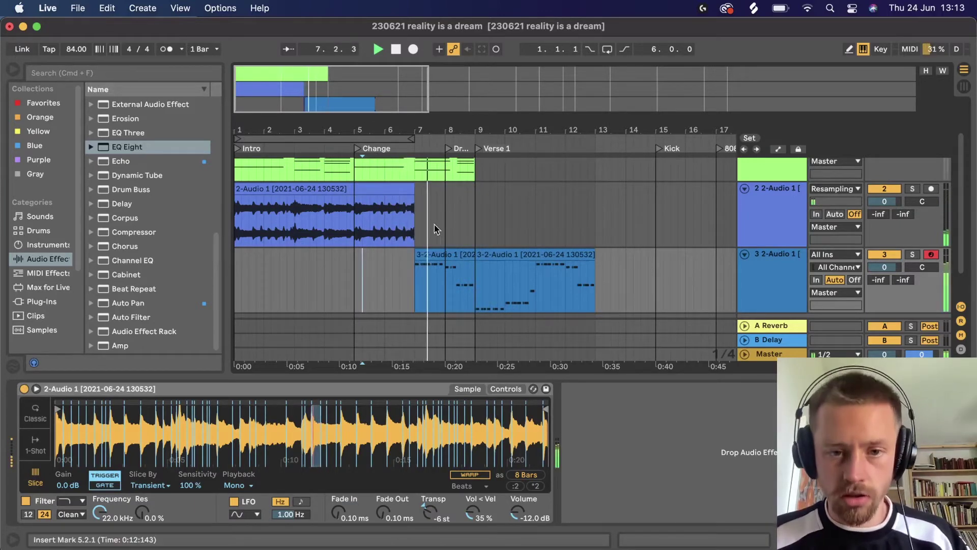
Step: Shorten the resampled audio clip to end at 6.4.1 and play through the transition into the chopped clips
click(393, 244)
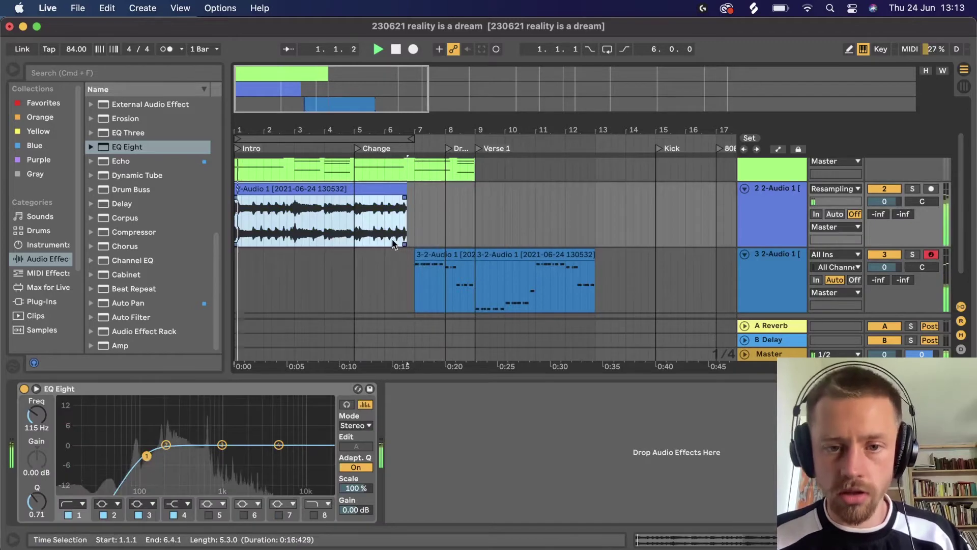
click(396, 220)
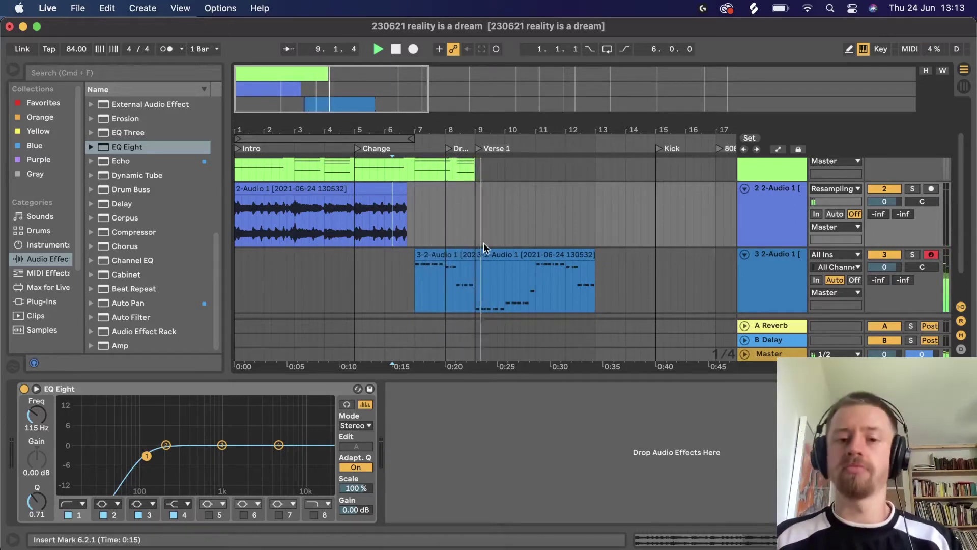
key(super+alt+l)
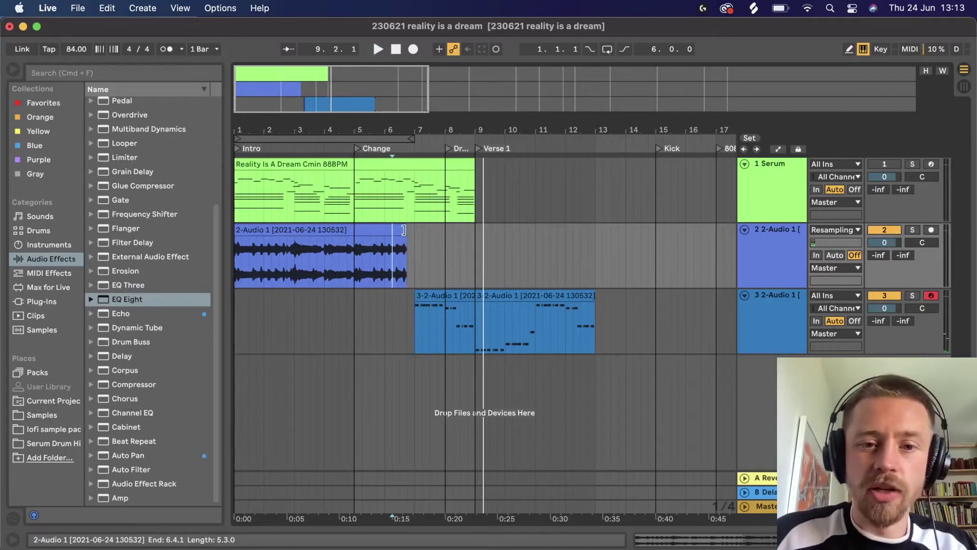
click(403, 230)
key(space)
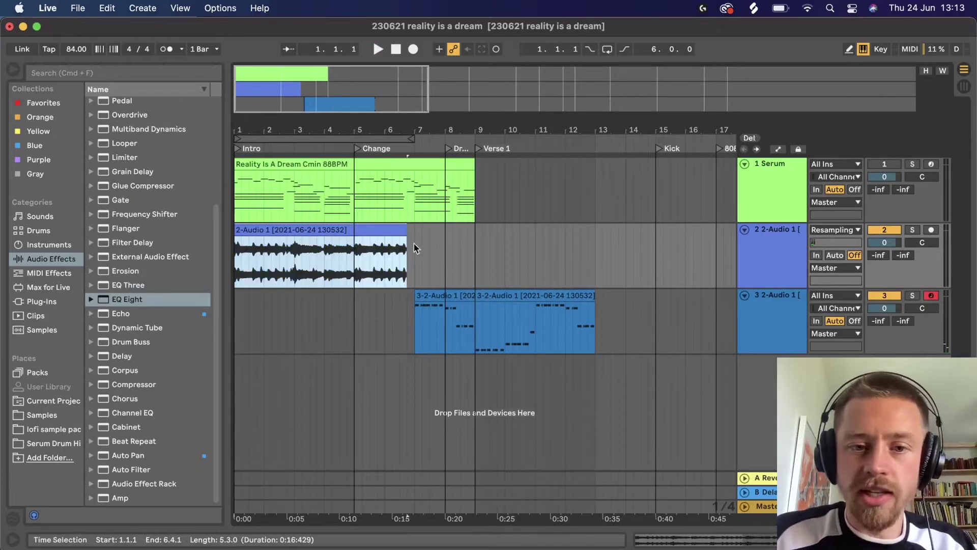
Step: Add the ValhallaSupermassive VST to the resampled audio track and raise its EQ Eight low cut to 303 Hz
double_click(788, 251)
scroll(145, 209, down, 4)
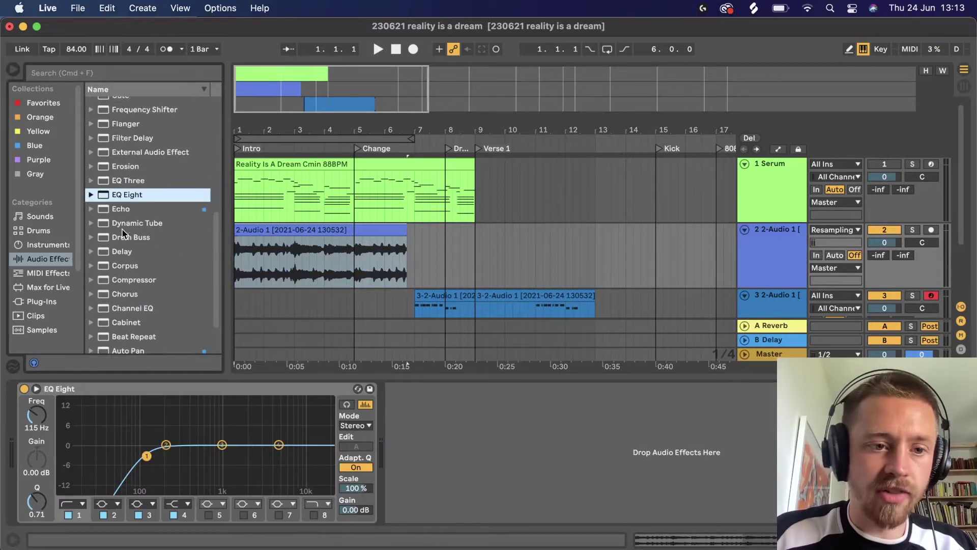
scroll(122, 233, down, 3)
scroll(44, 275, down, 2)
click(47, 271)
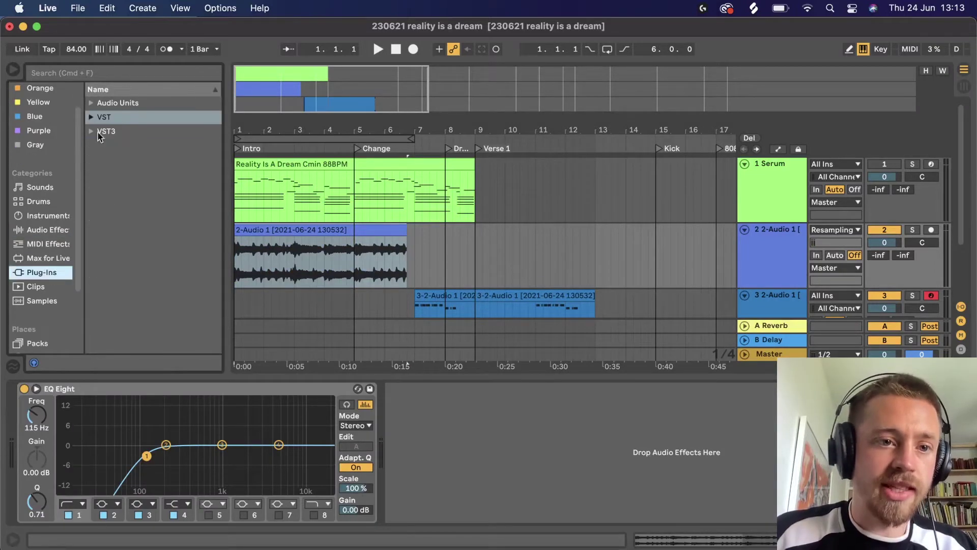
click(447, 295)
scroll(467, 260, down, 3)
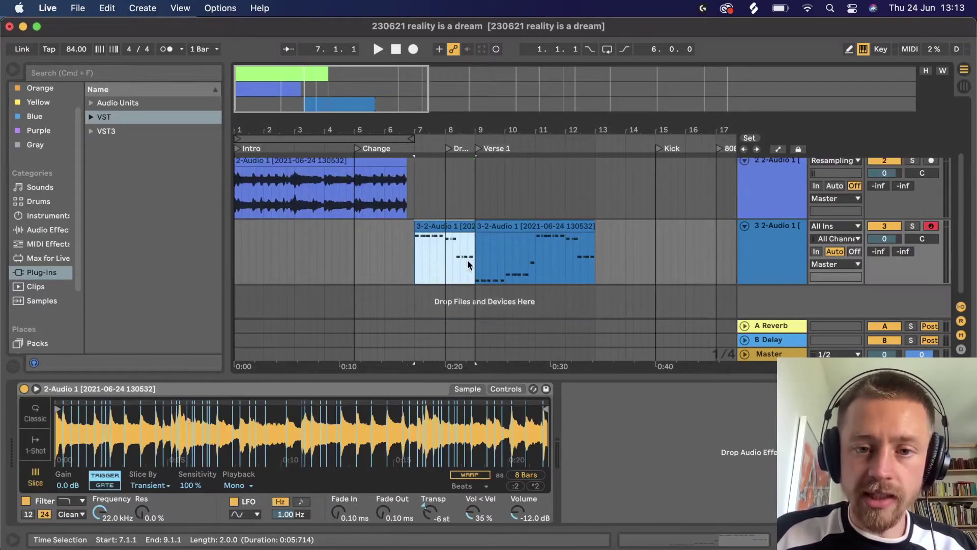
key(super+alt+l)
click(93, 116)
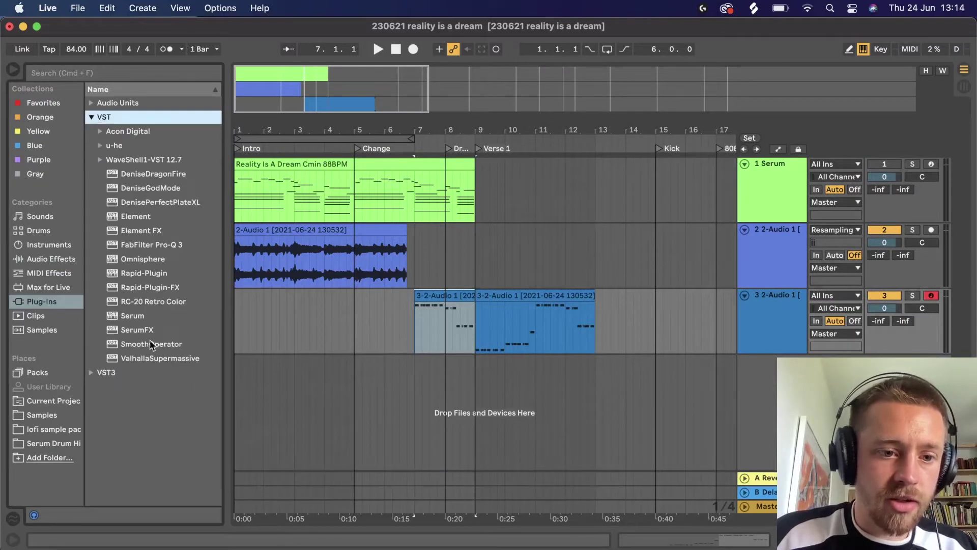
click(150, 358)
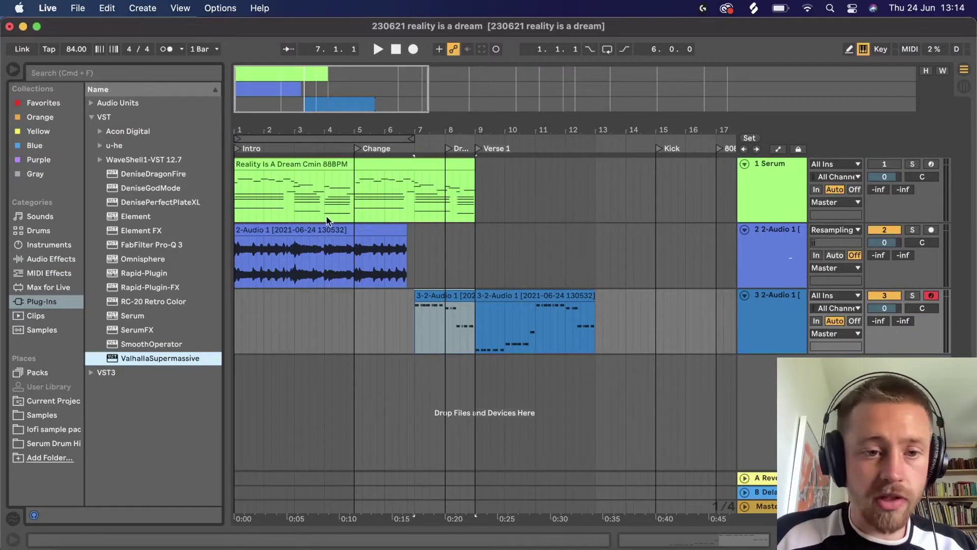
drag(327, 221, 327, 239)
drag(143, 458, 162, 458)
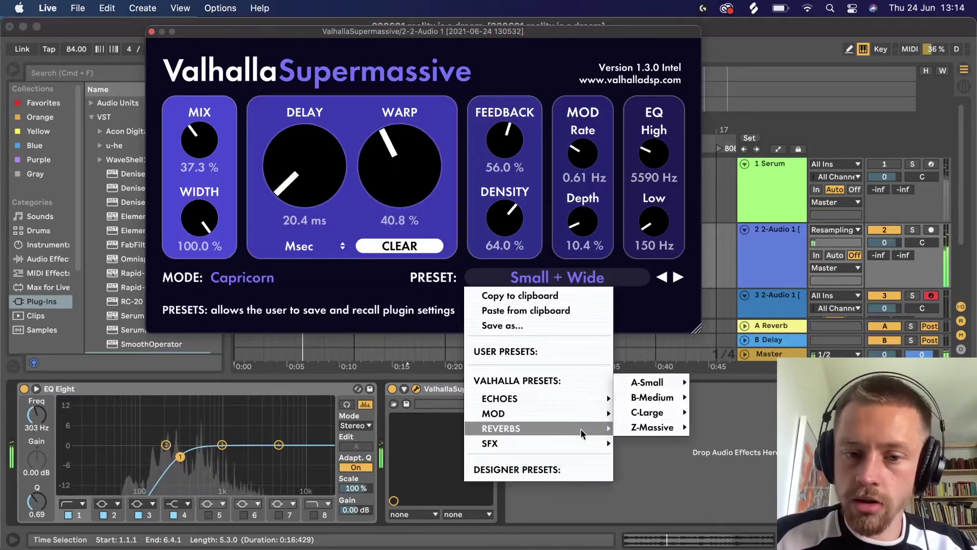
Step: Load the small reverb preset SpaceVerb1999, set its mix to 42.8 %, and close the plug-in window
mouse_move(633, 389)
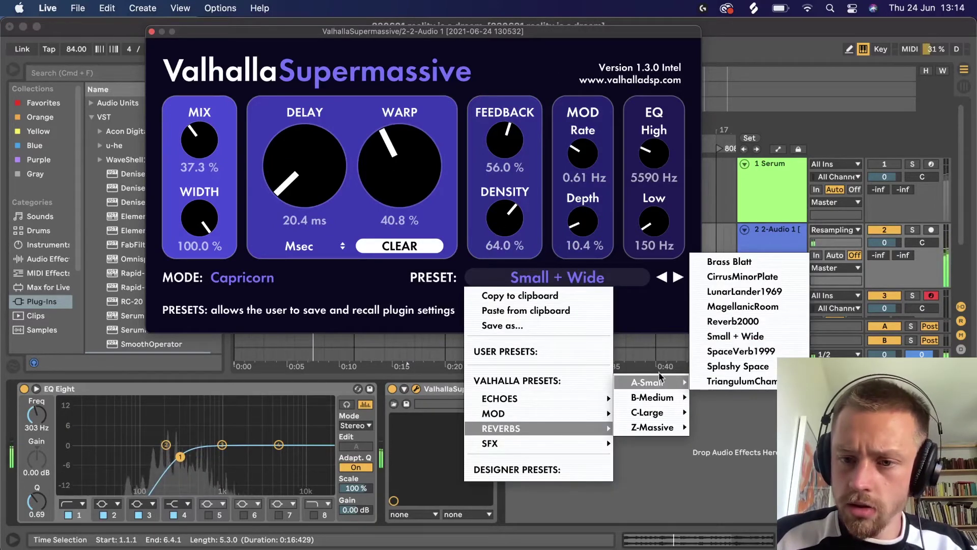
click(740, 351)
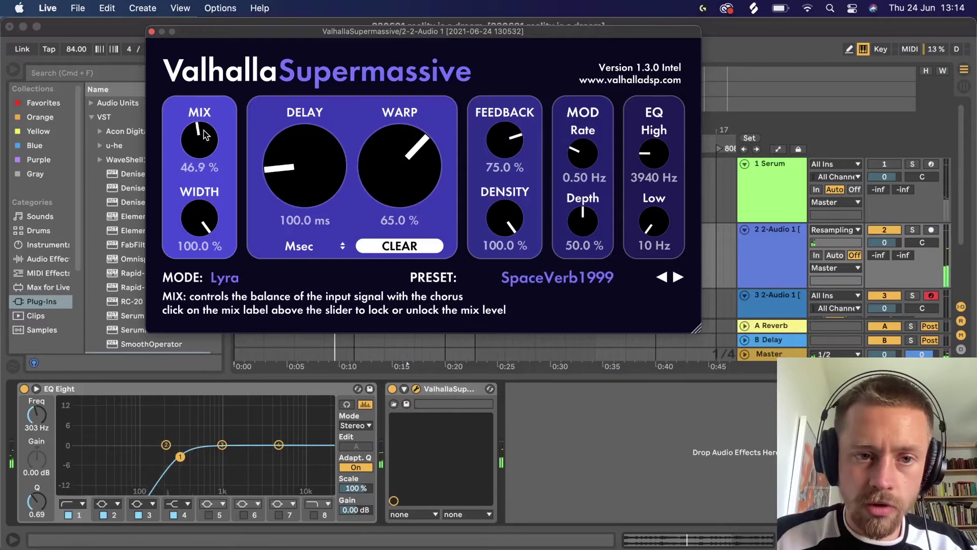
drag(203, 135, 207, 134)
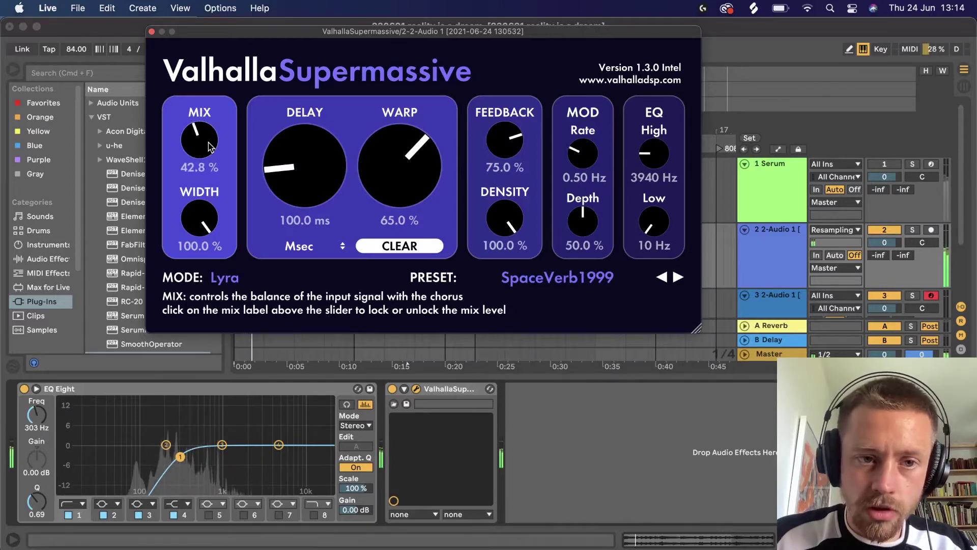
click(152, 32)
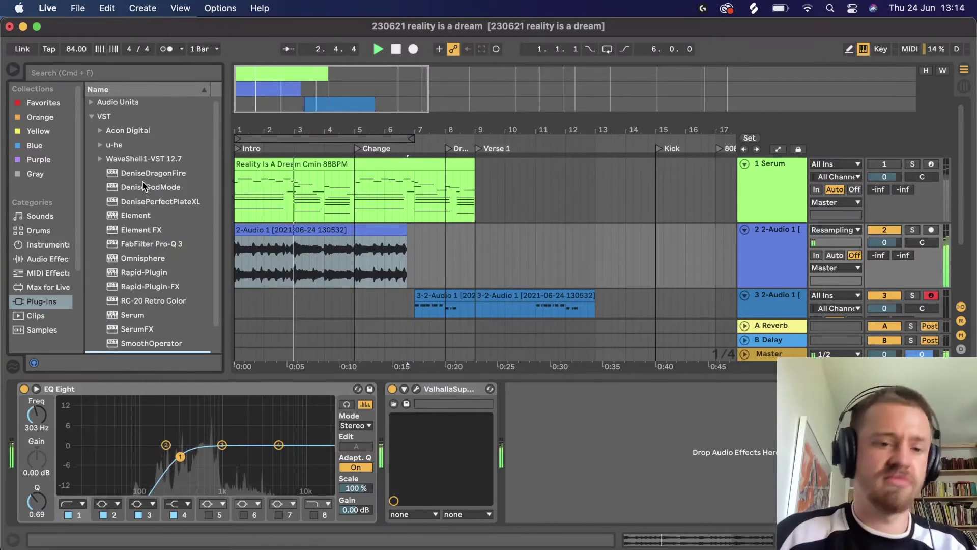
Step: Add RC-20 Retro Color ahead of the reverb, turn its noise fully down and set wobble to 29 % before starting playback
drag(153, 297, 451, 416)
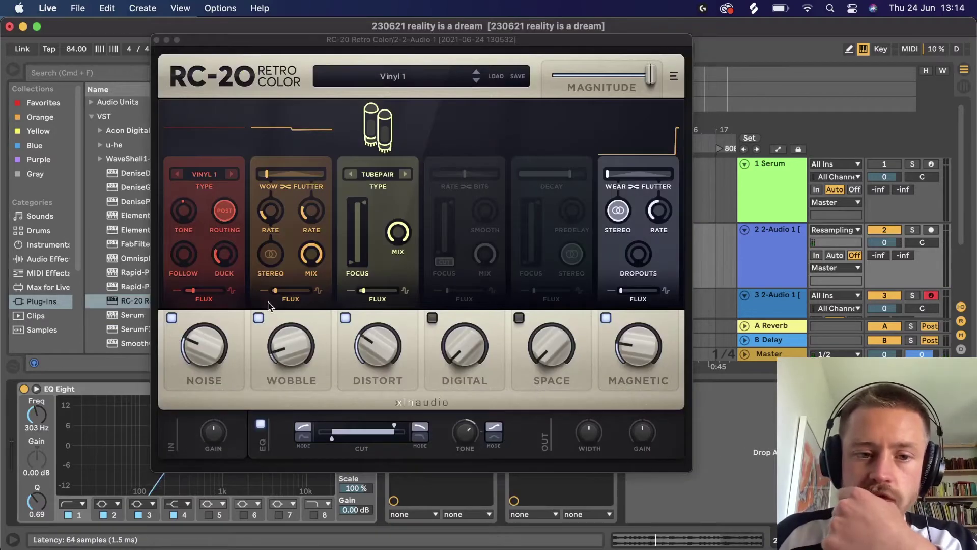
drag(203, 341, 244, 391)
drag(277, 359, 293, 319)
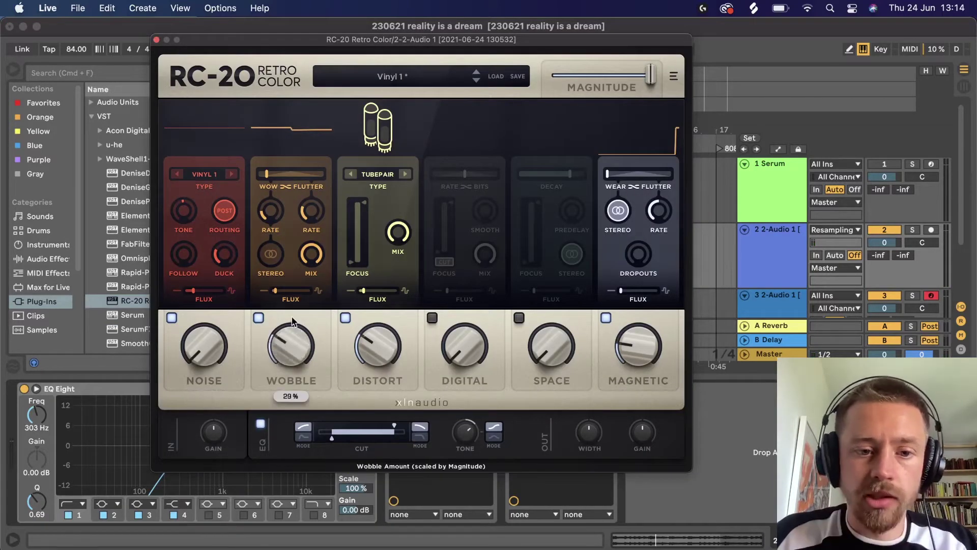
key(space)
Step: Turn RC-20's distortion down to 0 %, switch off its Distort and Magnetic modules, and lower the high cut to about 2678 Hz
drag(374, 351, 382, 427)
click(345, 318)
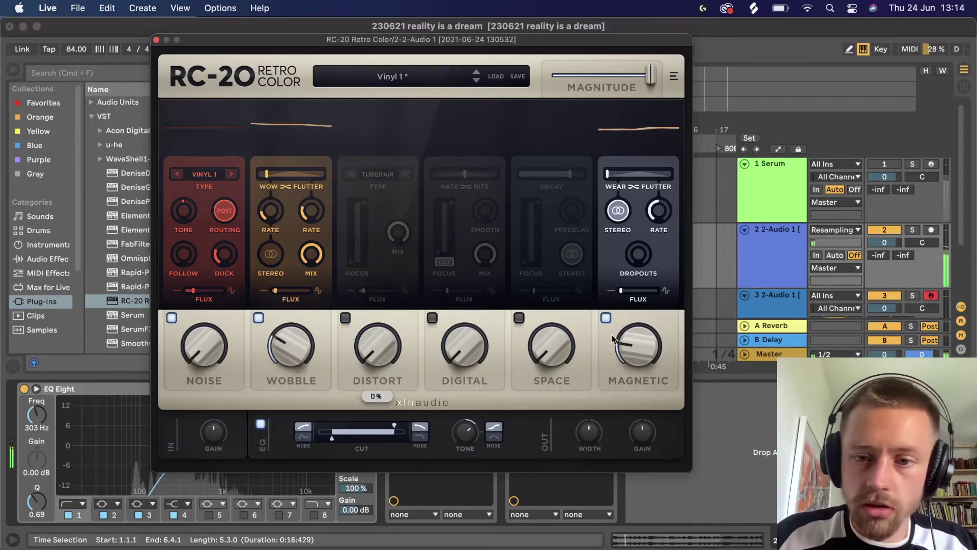
drag(645, 355, 647, 342)
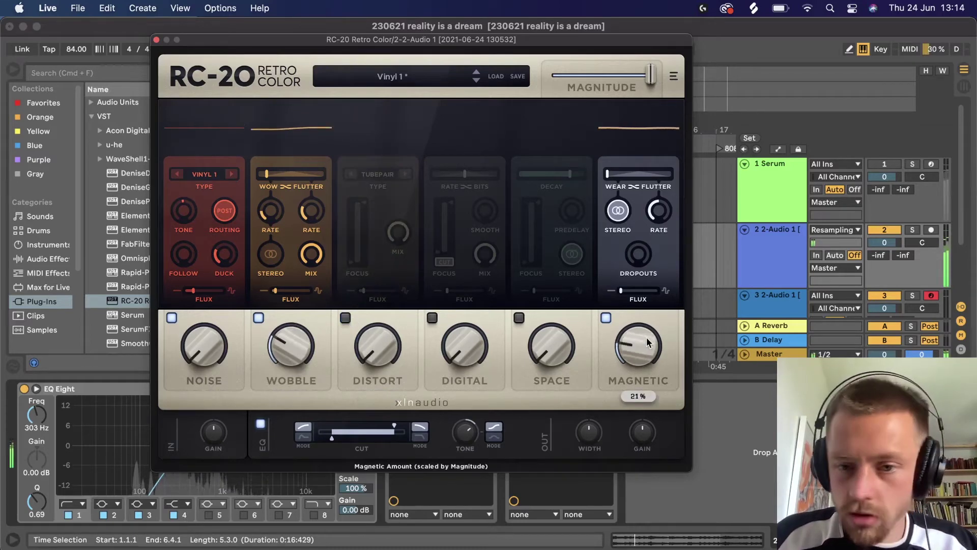
click(605, 318)
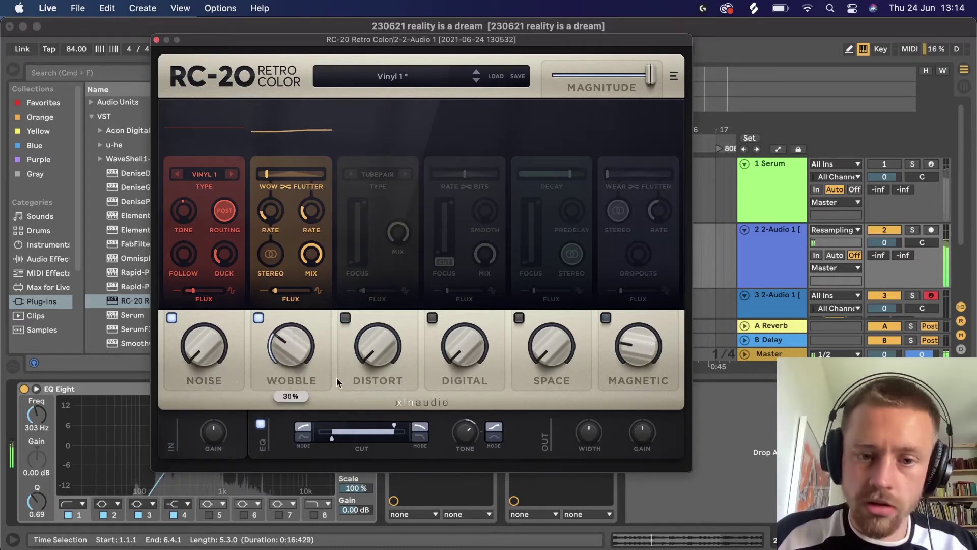
drag(394, 425, 377, 422)
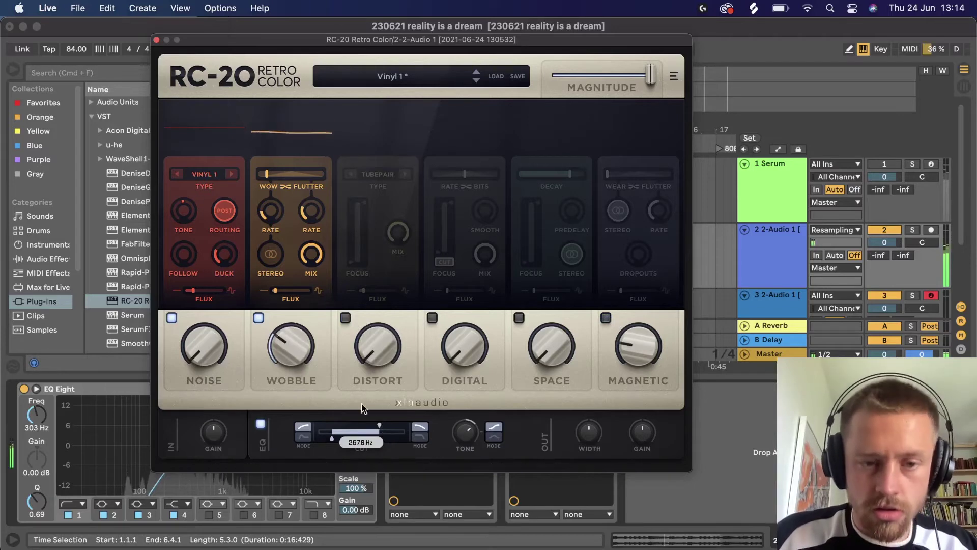
drag(302, 351, 300, 348)
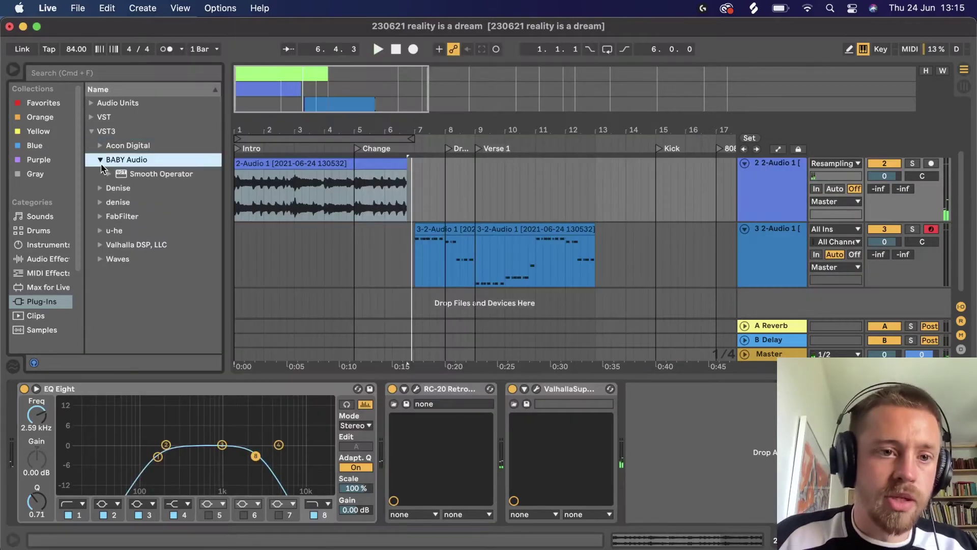
Step: Add Smooth Operator to the end of the chain and pull its threshold curve down, deepest between 500 Hz and 1 kHz, during playback
drag(135, 174, 430, 231)
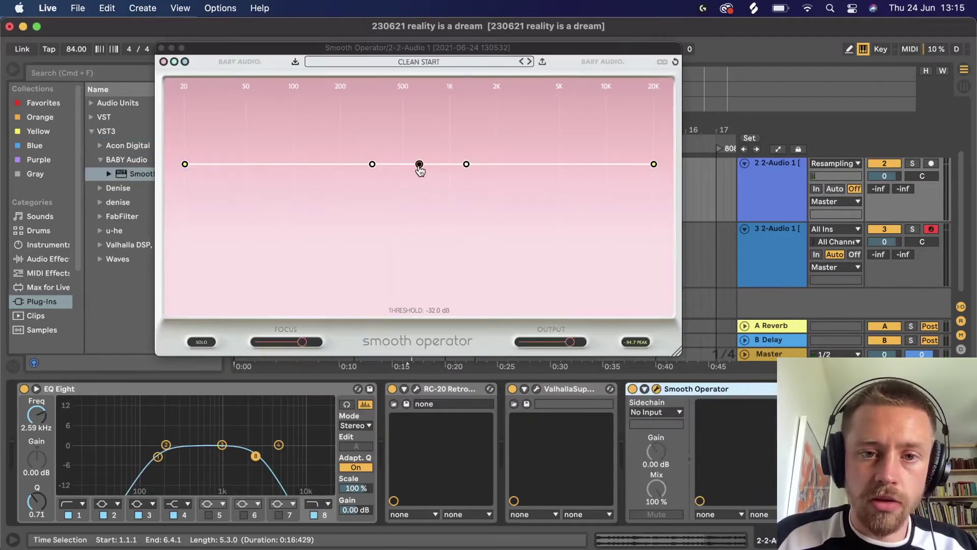
drag(419, 167, 436, 221)
key(space)
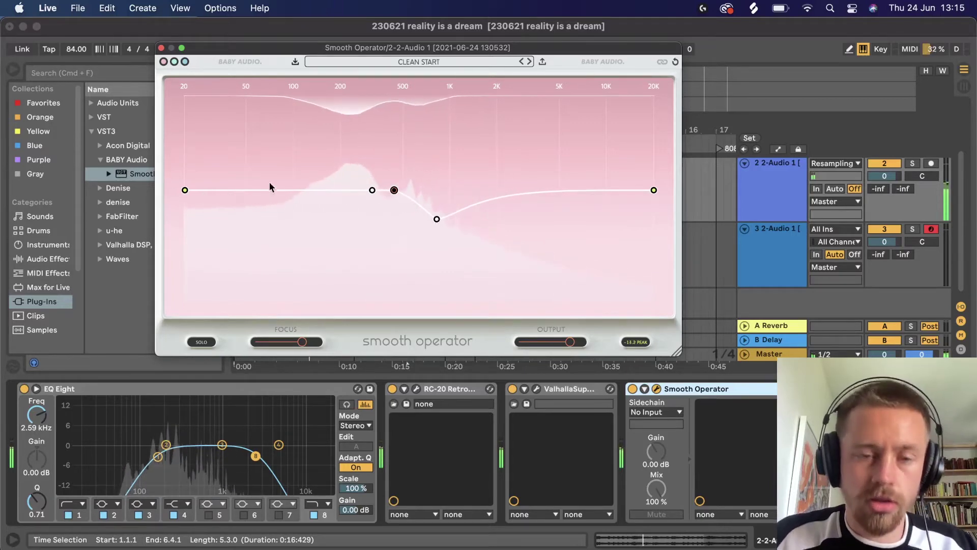
click(161, 49)
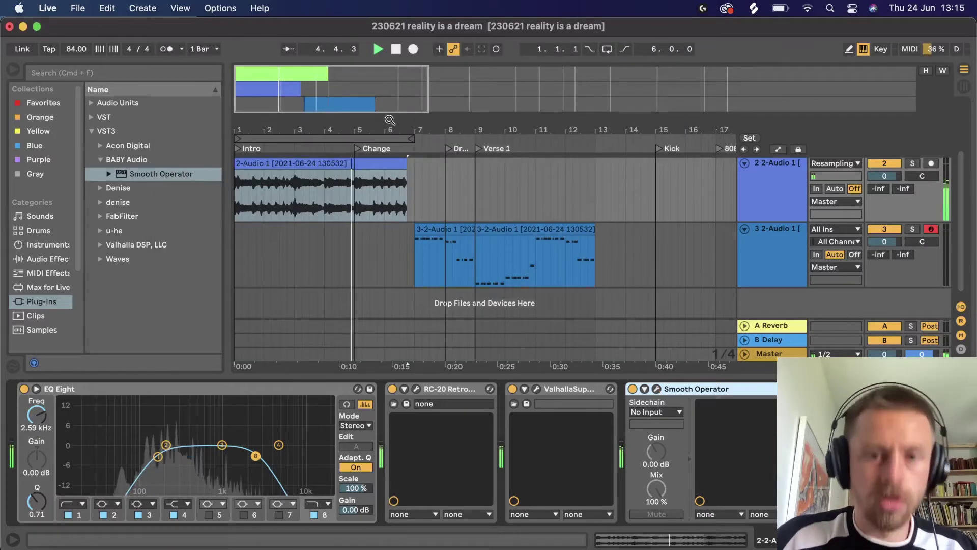
Step: Play the transition from the processed audio clip into the chopped Simpler clip
click(401, 191)
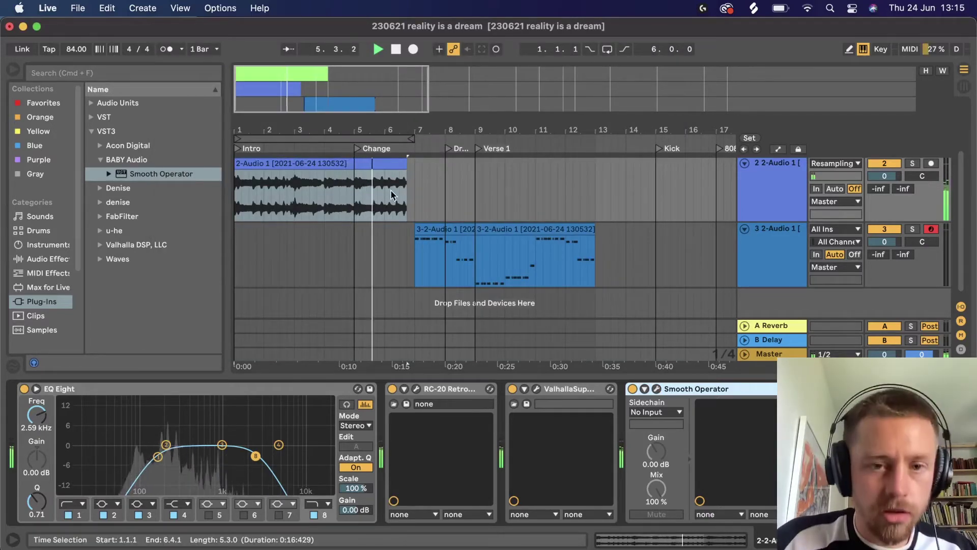
scroll(402, 189, up, 2)
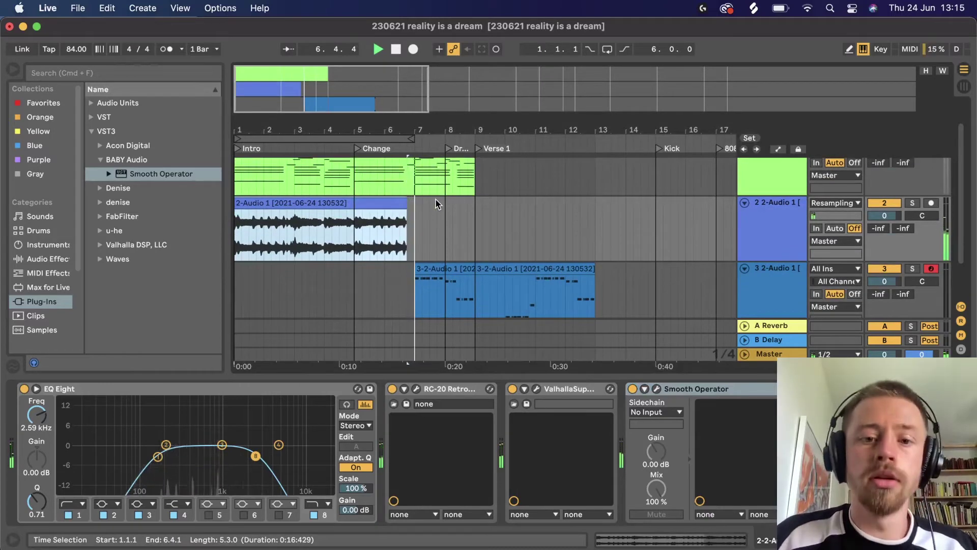
click(438, 273)
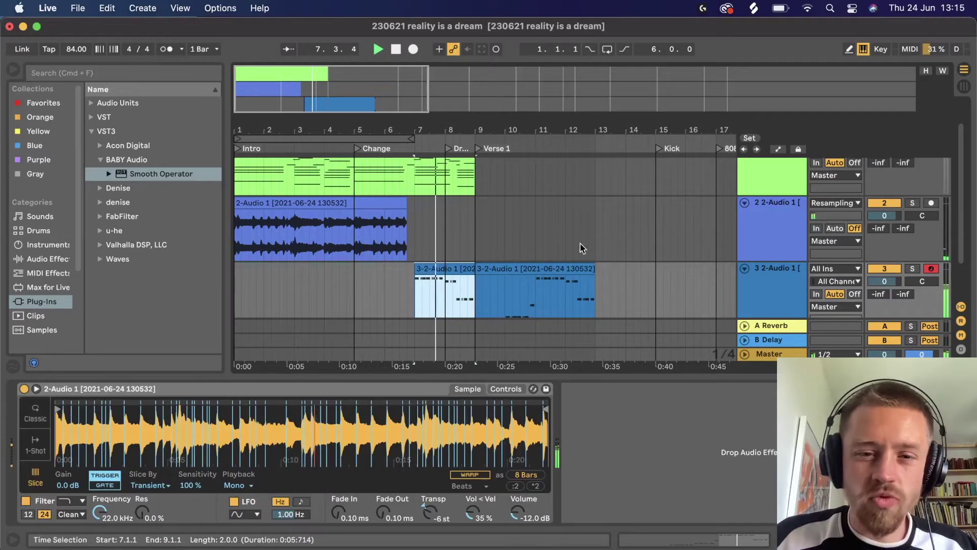
key(space)
scroll(488, 282, down, 2)
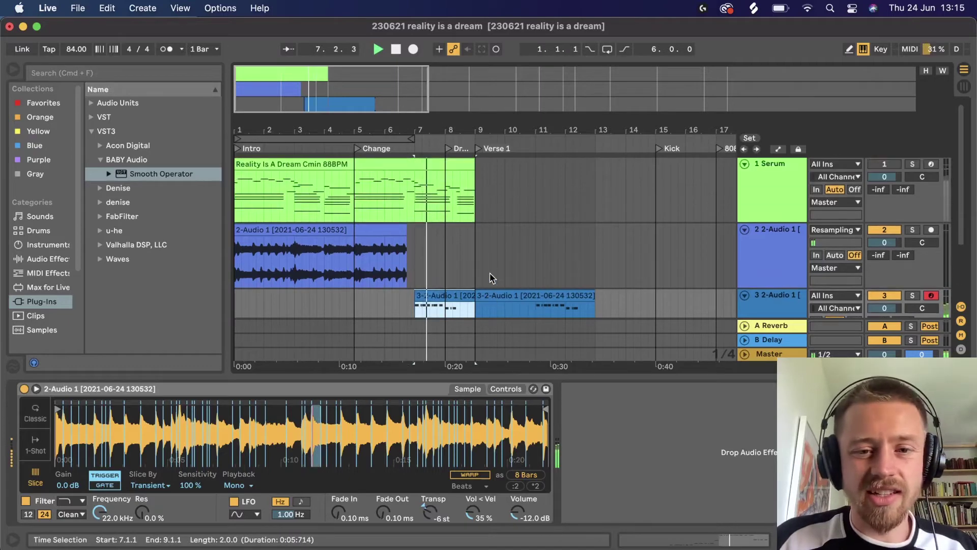
Step: Trim the first Simpler clip's start to bar 8, extend the audio clip's end to meet it, and play the new transition
drag(417, 222, 446, 223)
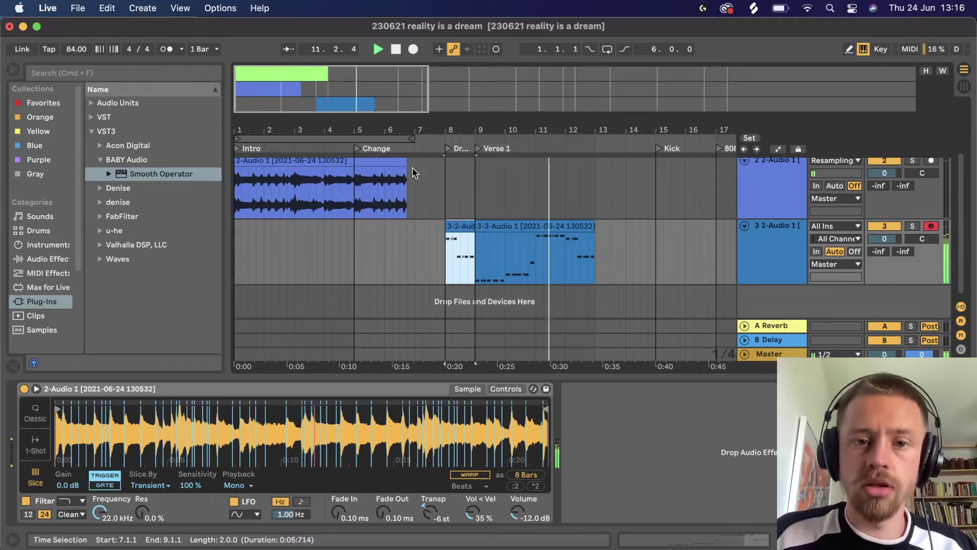
drag(408, 171, 446, 175)
click(461, 255)
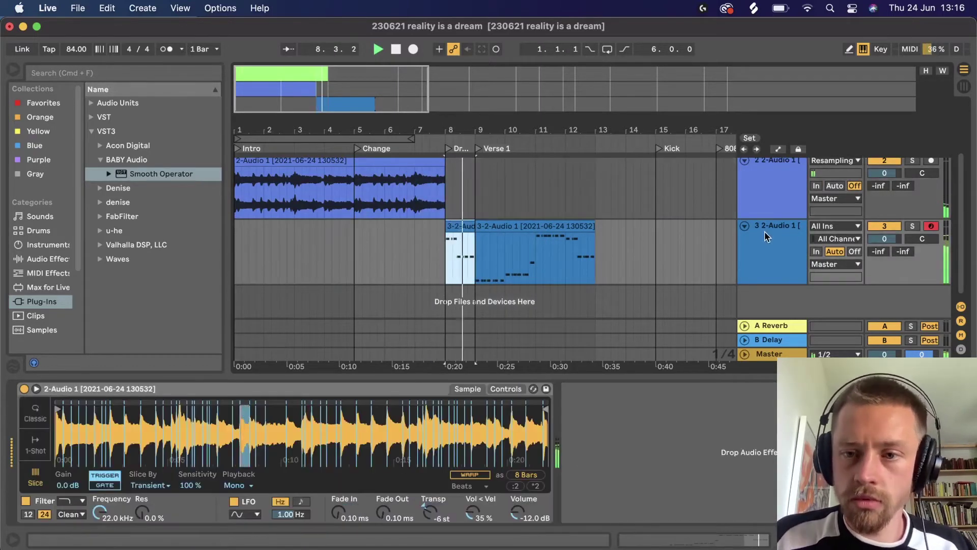
click(766, 237)
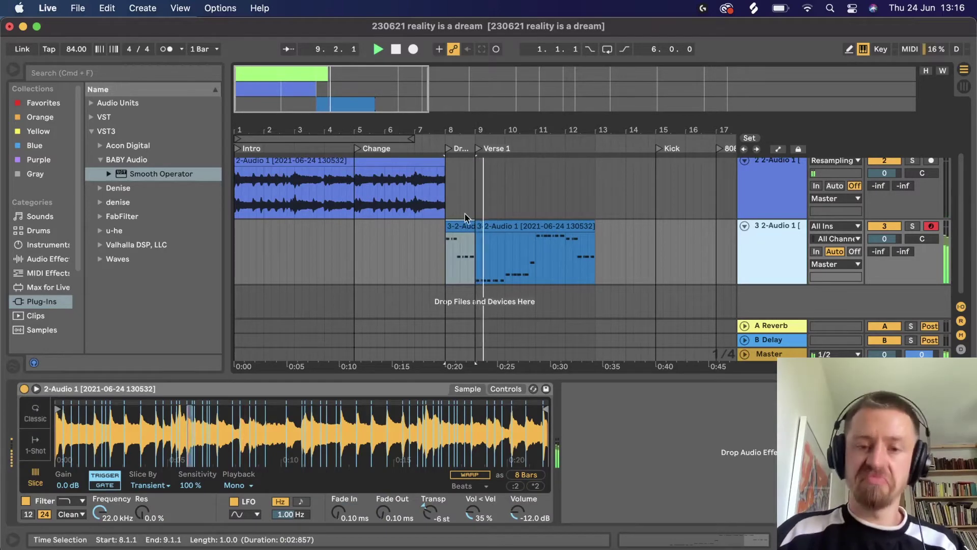
scroll(292, 249, up, 2)
click(293, 250)
key(space)
Step: Add a new audio track below the Simpler track
scroll(589, 210, down, 1)
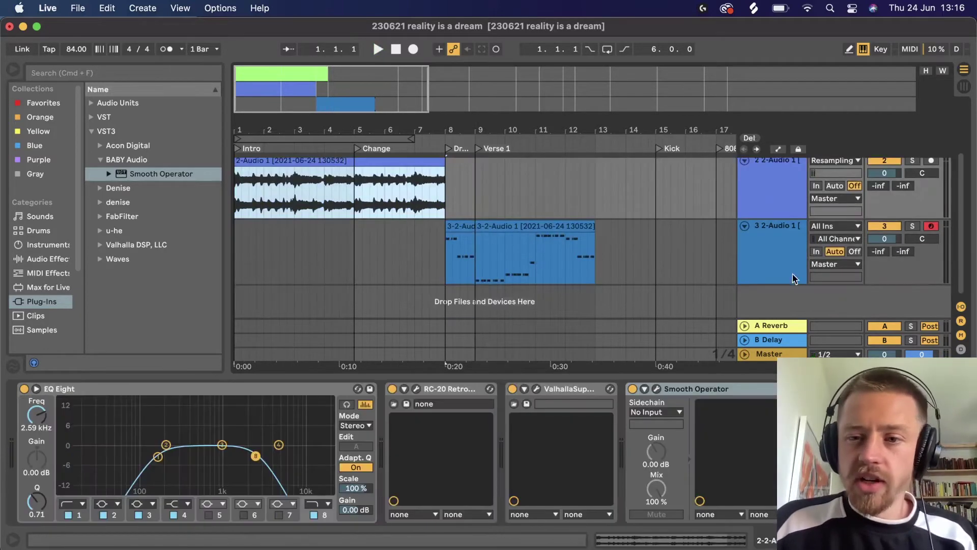
click(771, 250)
scroll(771, 250, up, 1)
scroll(771, 249, down, 1)
scroll(771, 249, up, 1)
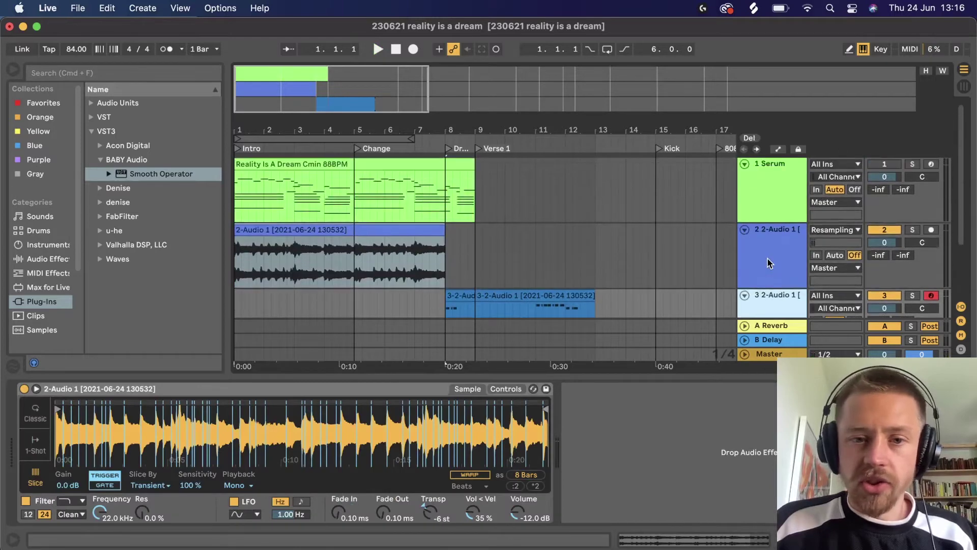
scroll(770, 257, down, 2)
key(super+t)
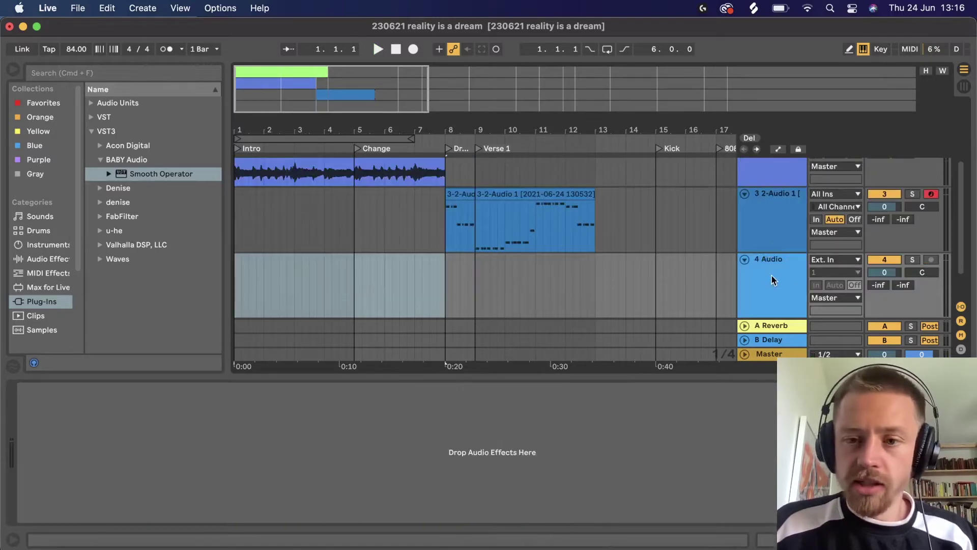
Step: Load an empty Drum Rack onto the new track and place Cymatics - Champagne Clap on its C#1 pad
scroll(771, 256, up, 2)
scroll(771, 256, down, 2)
click(45, 232)
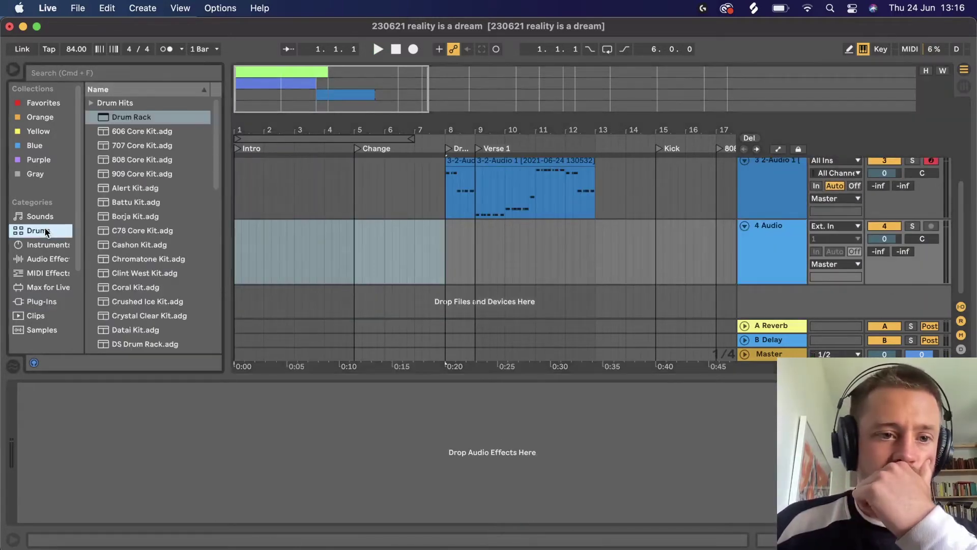
click(51, 245)
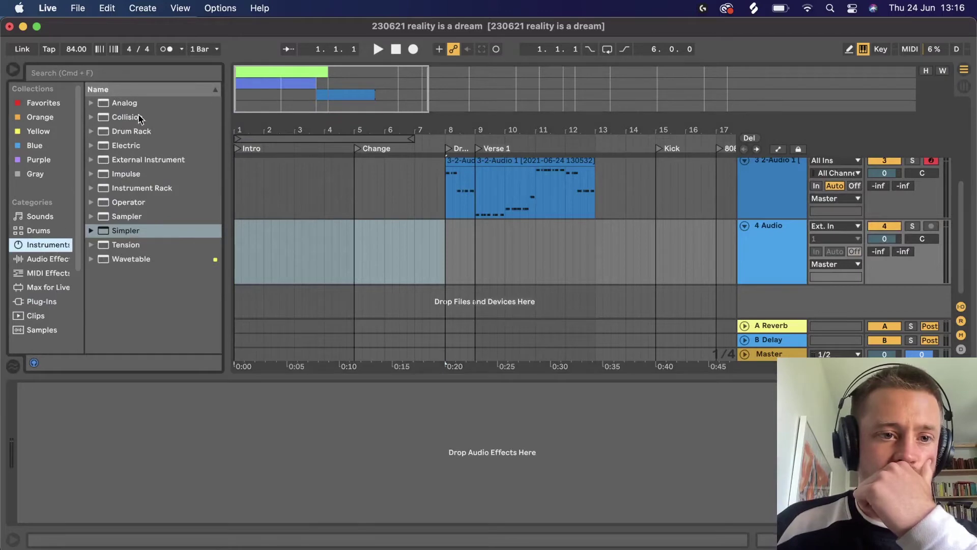
drag(130, 130, 766, 252)
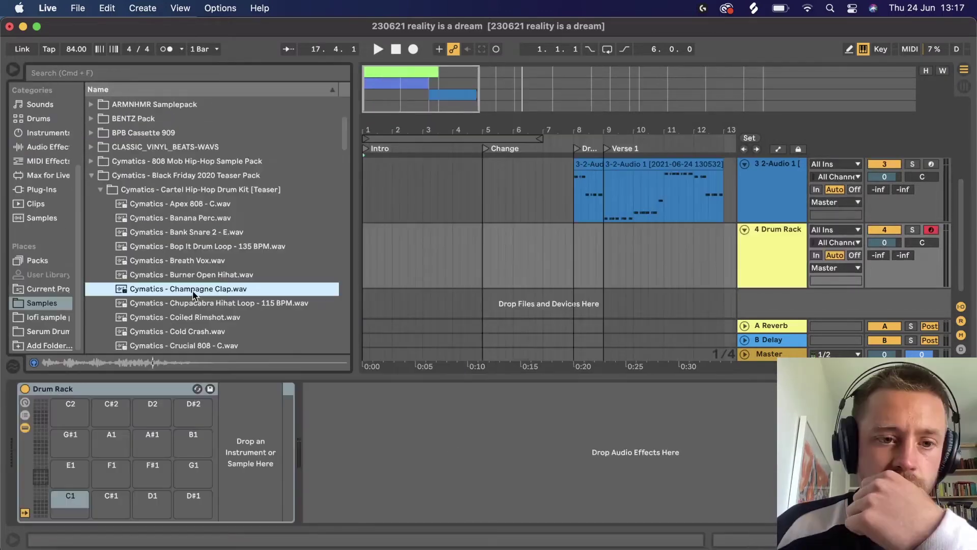
drag(116, 514, 113, 509)
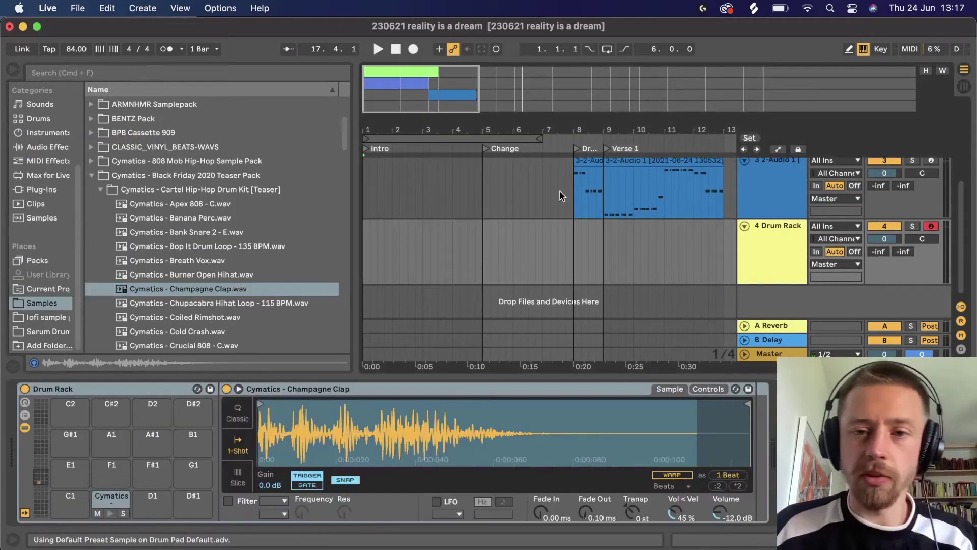
Step: Place the playback start at bar 5, where the Change section of the audio clip begins, and select the Drum Rack track
scroll(660, 242, up, 3)
scroll(659, 243, down, 3)
key(space)
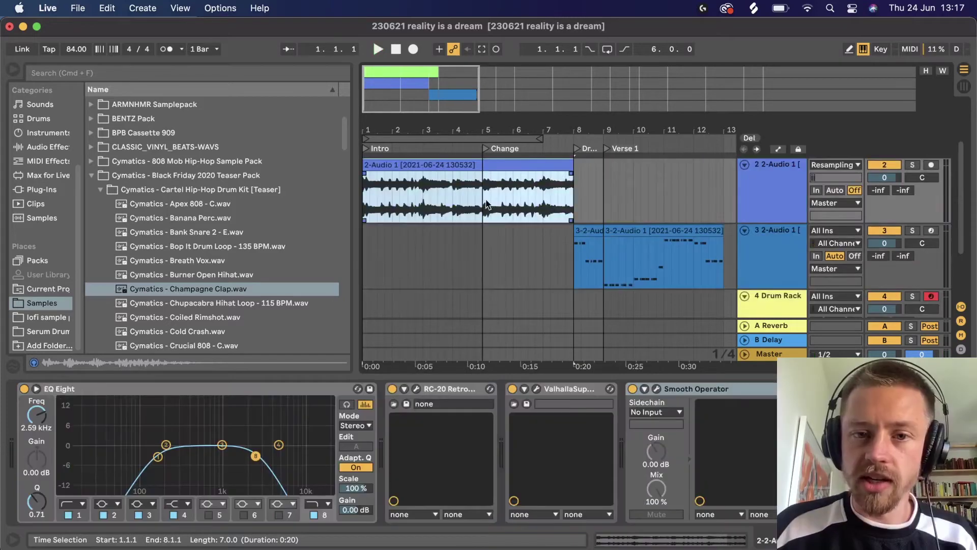
click(484, 193)
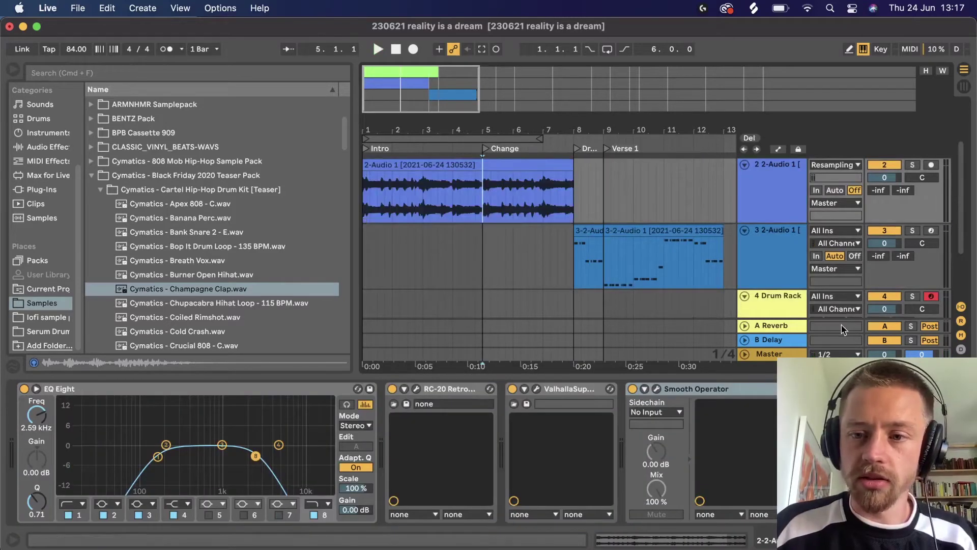
scroll(771, 298, up, 2)
scroll(772, 292, down, 3)
click(771, 289)
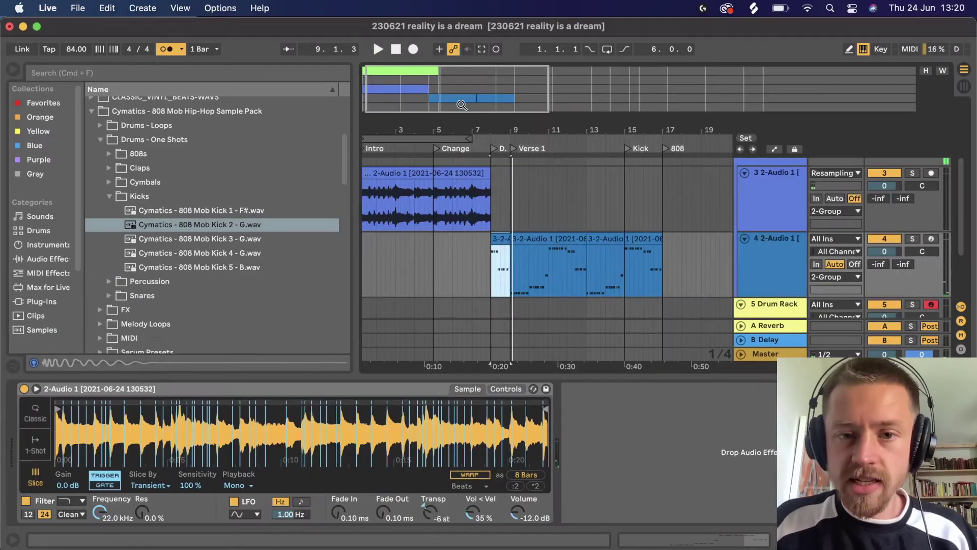
Step: Trim the start of the Verse 1 Simpler clip to 9.2.1
scroll(553, 235, up, 5)
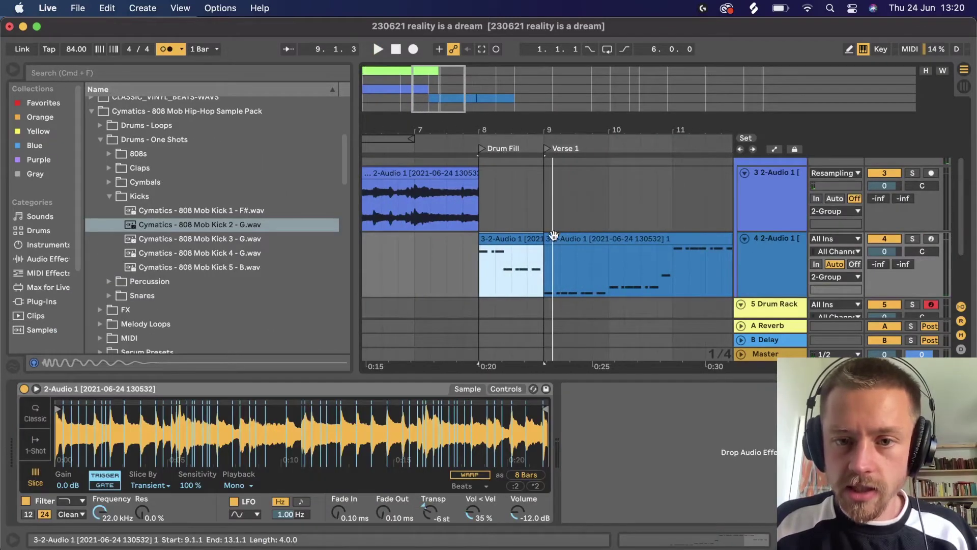
drag(553, 235, 559, 239)
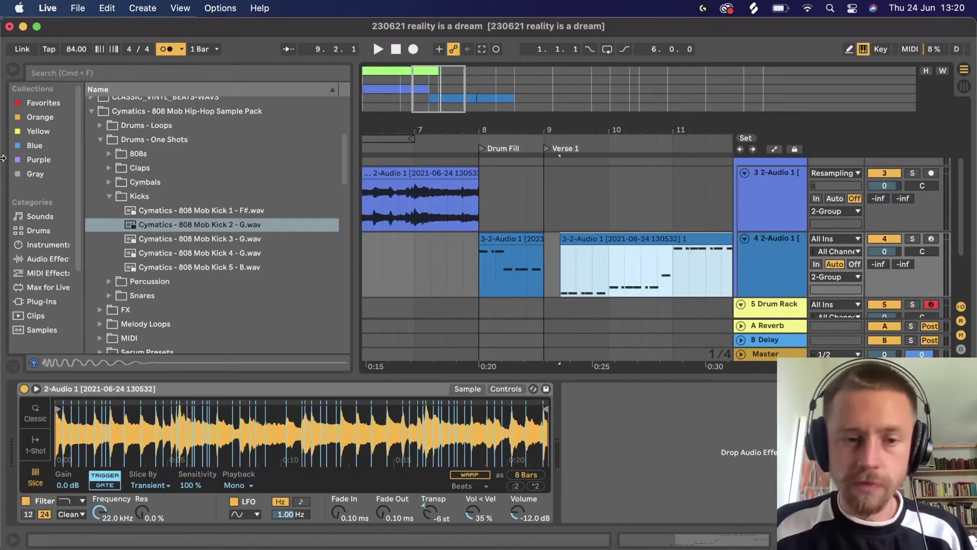
click(568, 255)
click(209, 229)
scroll(210, 227, up, 1)
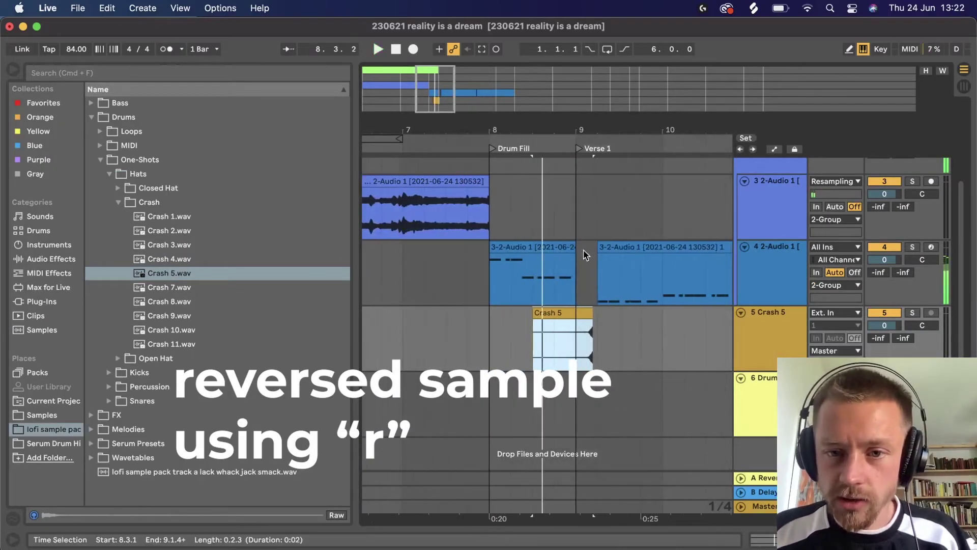
Step: Shift the transition gap one beat earlier: end the Drum Fill clip at 8.4.1, start Crash 5 at 8.2.1 and the Verse 1 clip at 9.1.1
drag(575, 249, 554, 249)
drag(579, 319, 557, 320)
drag(599, 247, 583, 247)
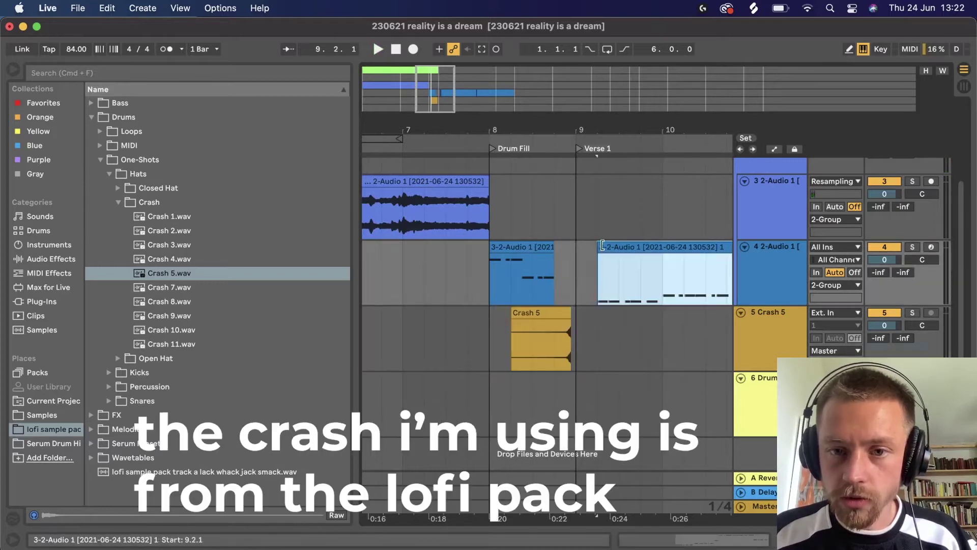
Step: Rename the group track as Melody and put the EQ Eight, RC-20, ValhallaSupermassive and Smooth Operator chain on it
click(753, 242)
scroll(755, 229, up, 3)
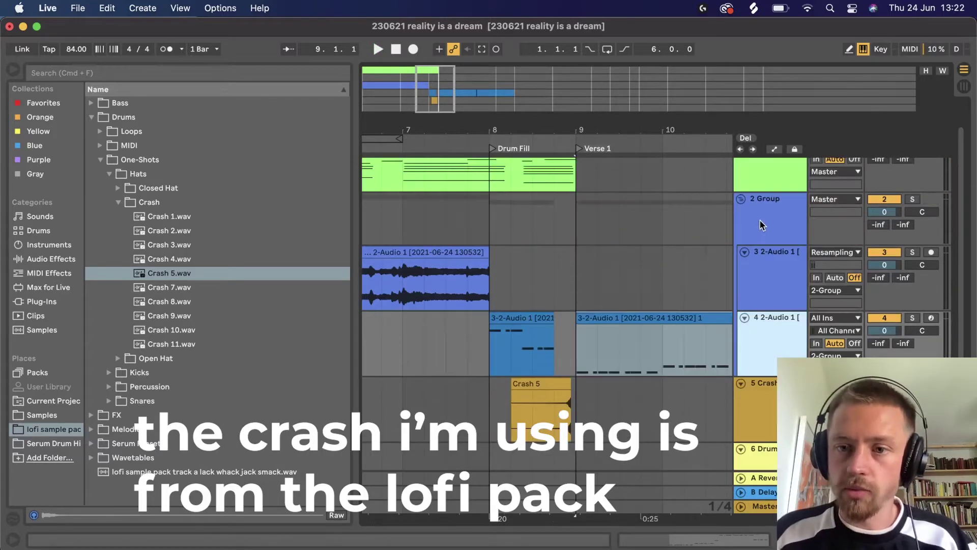
click(759, 217)
right_click(759, 217)
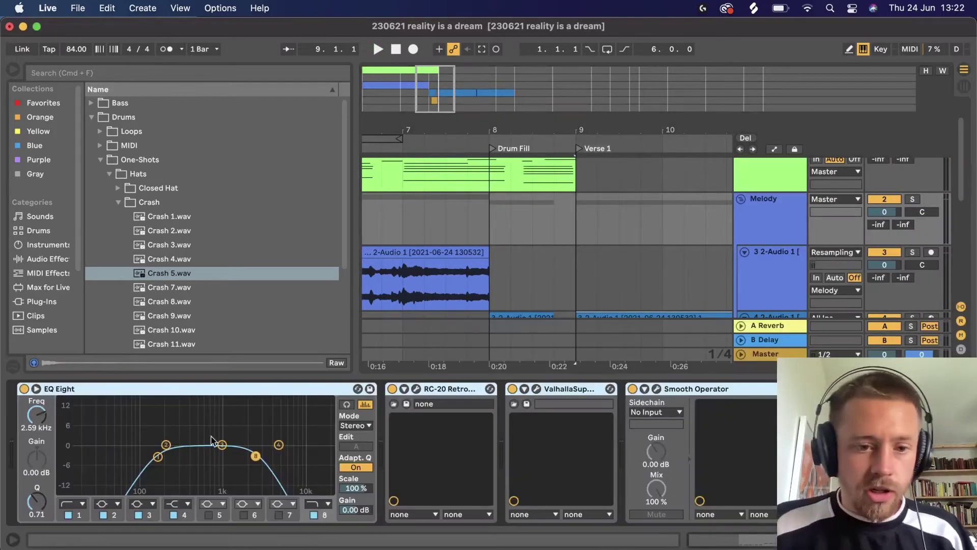
scroll(631, 245, down, 2)
click(727, 174)
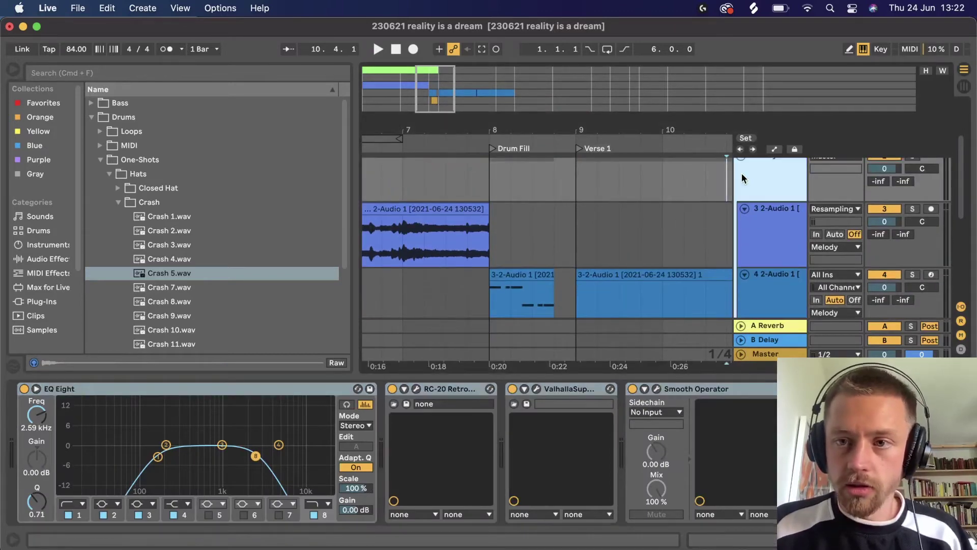
Step: Turn off the computer MIDI keyboard, show the automation lanes and choose EQ Eight for the Melody group's lane
click(863, 49)
key(a)
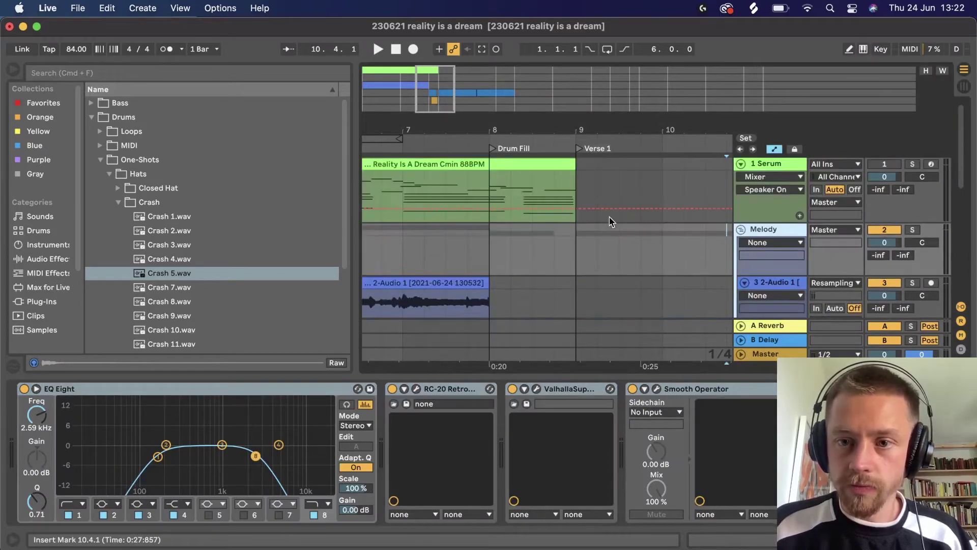
click(771, 212)
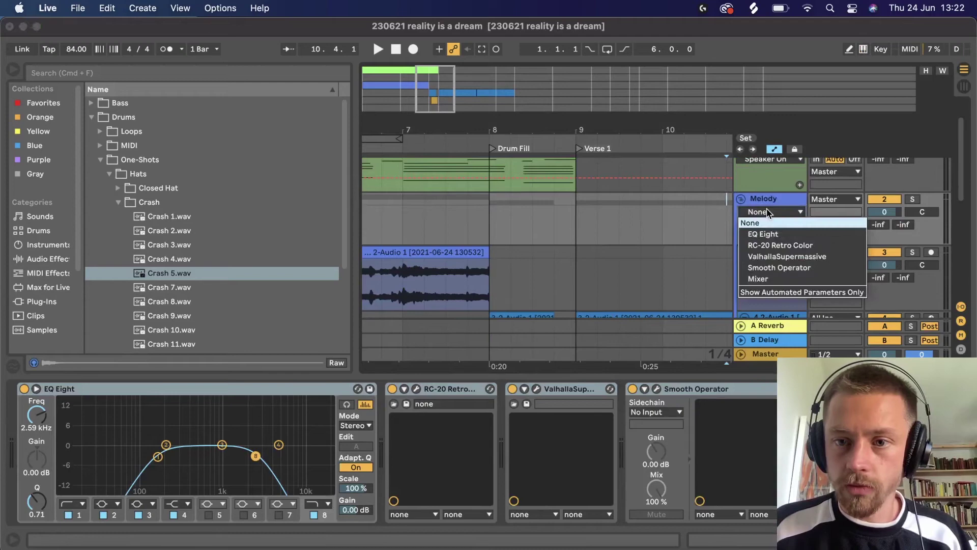
click(777, 233)
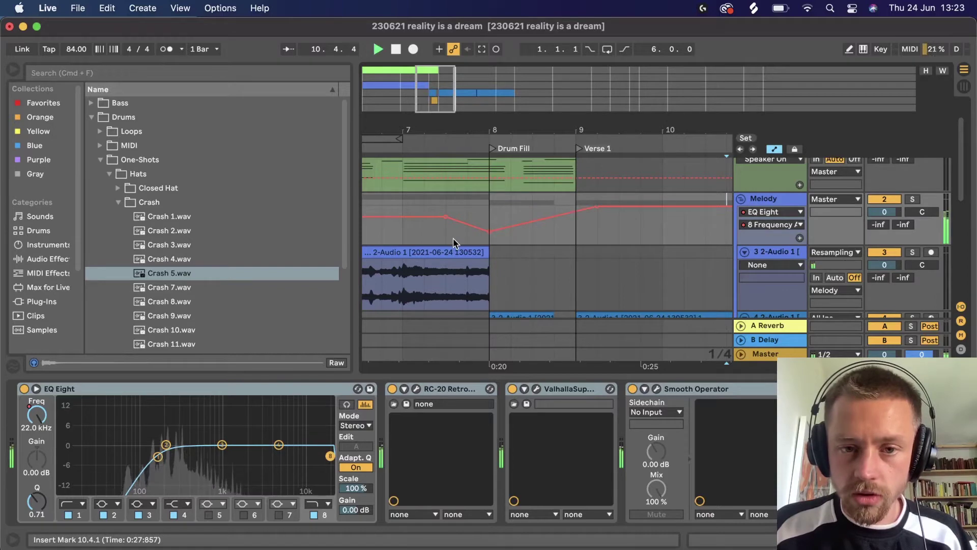
Step: Play the EQ Eight filter automation from 7.3.1 through the Drum Fill into Verse 1
click(453, 239)
key(space)
key(space)
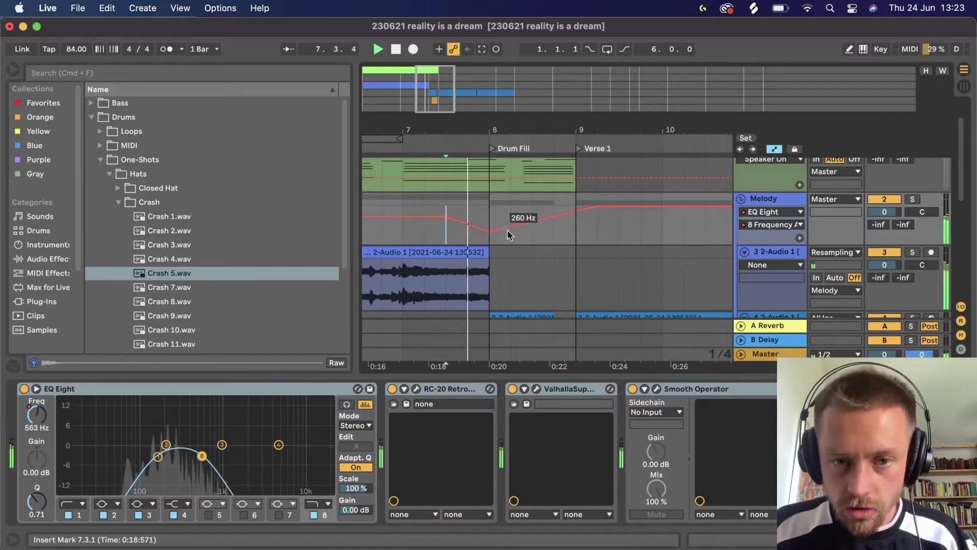
scroll(535, 244, up, 1)
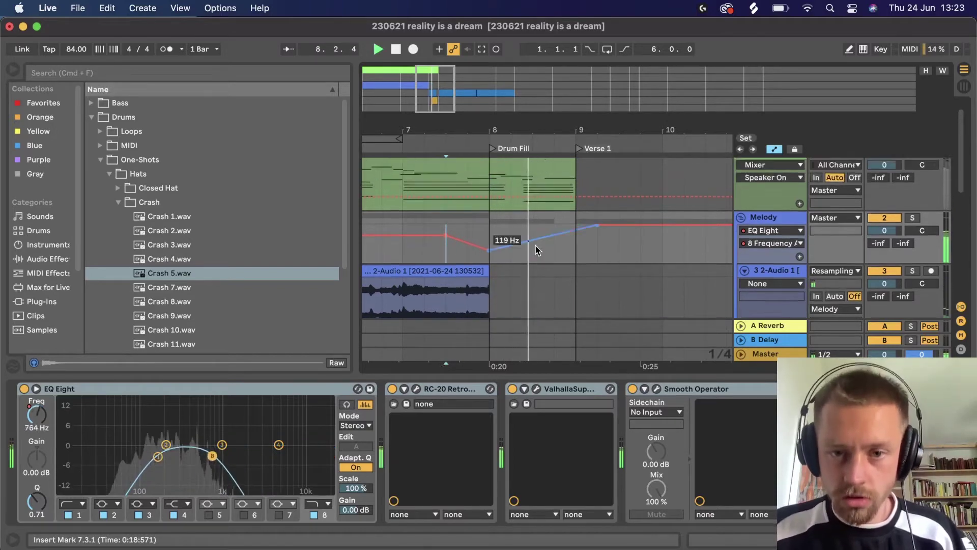
scroll(535, 244, down, 6)
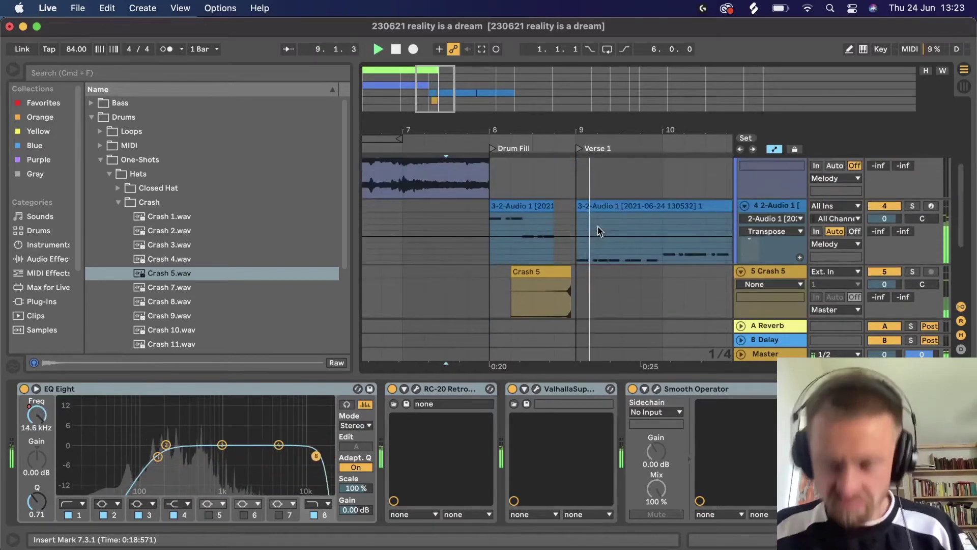
scroll(600, 229, down, 4)
scroll(603, 213, up, 8)
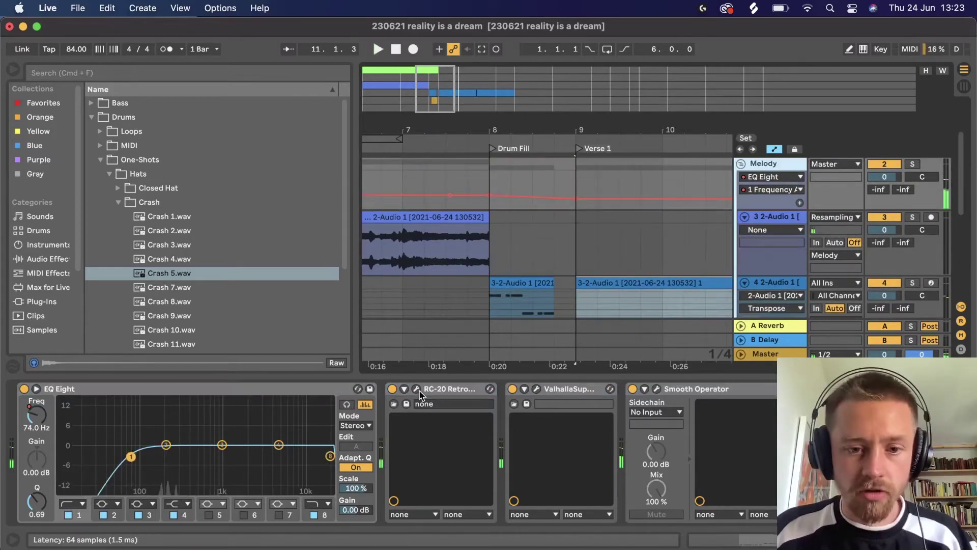
Step: Open RC-20 on the Melody group, automate its master EQ high cut with a value of 0.85 at bar 9, and play Verse 1
click(417, 389)
drag(463, 43, 413, 46)
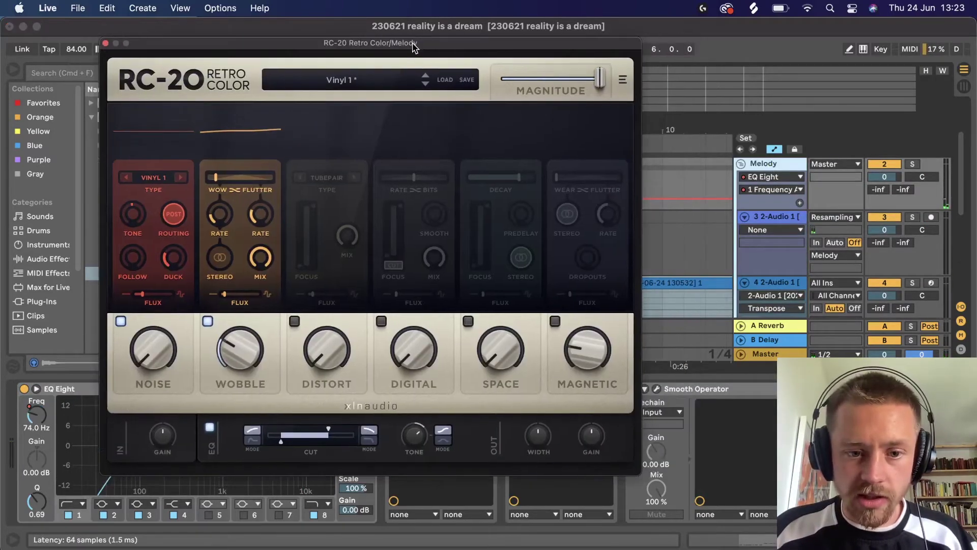
click(331, 442)
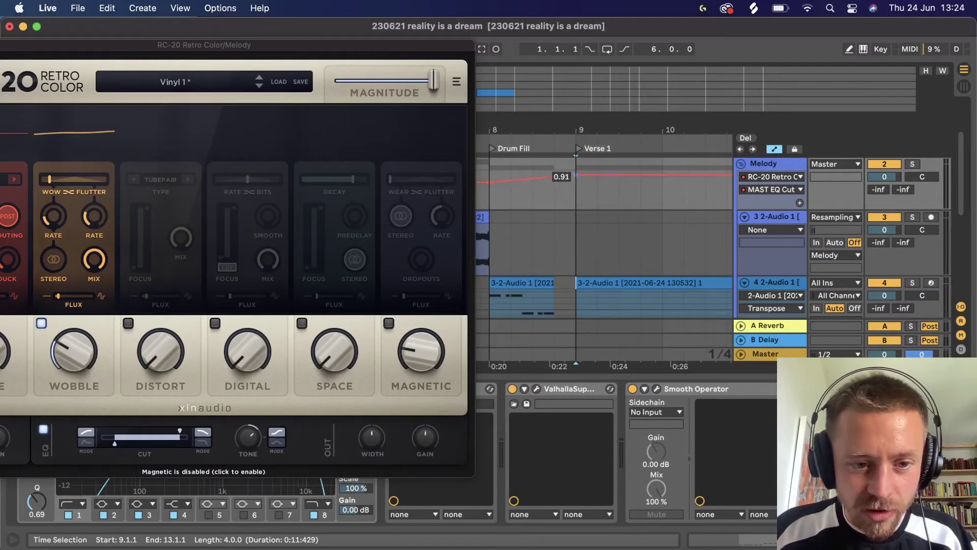
click(573, 177)
key(space)
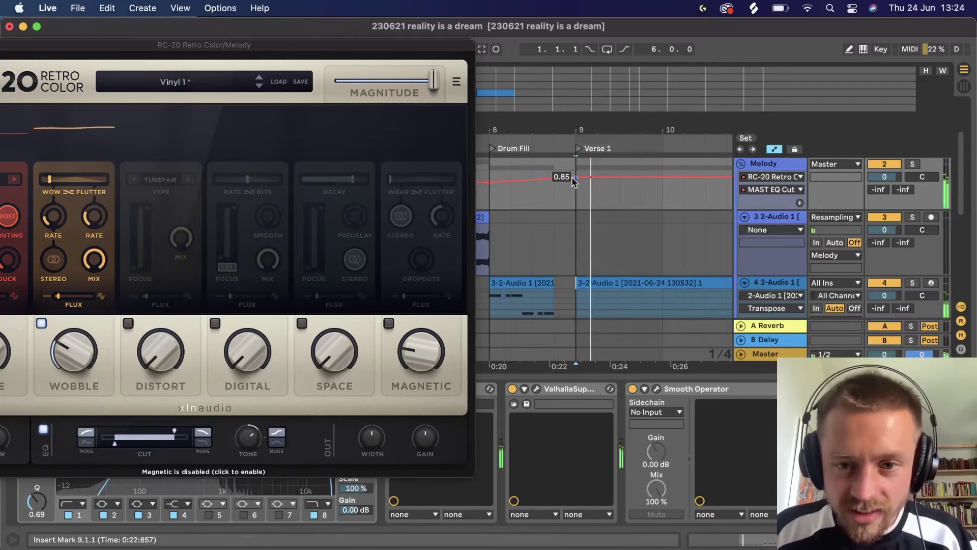
click(528, 283)
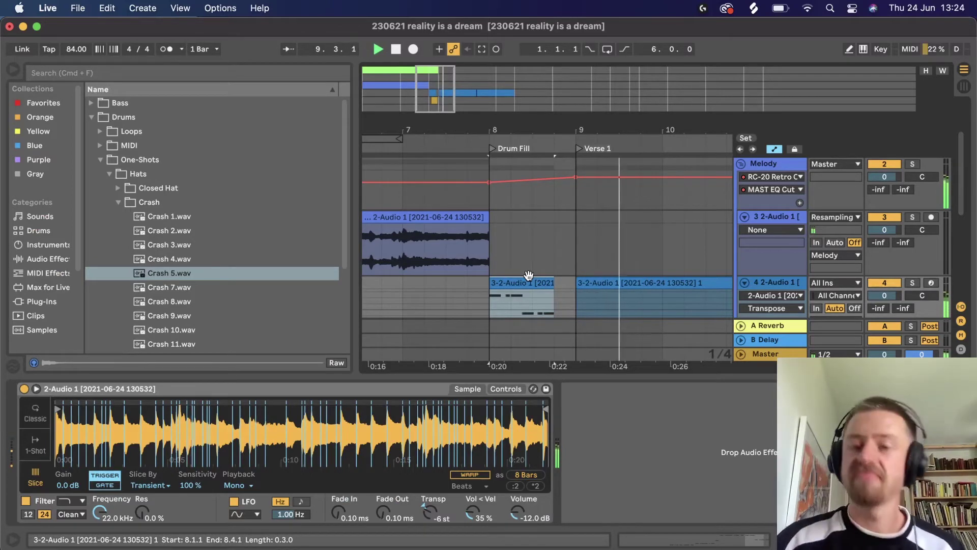
click(670, 283)
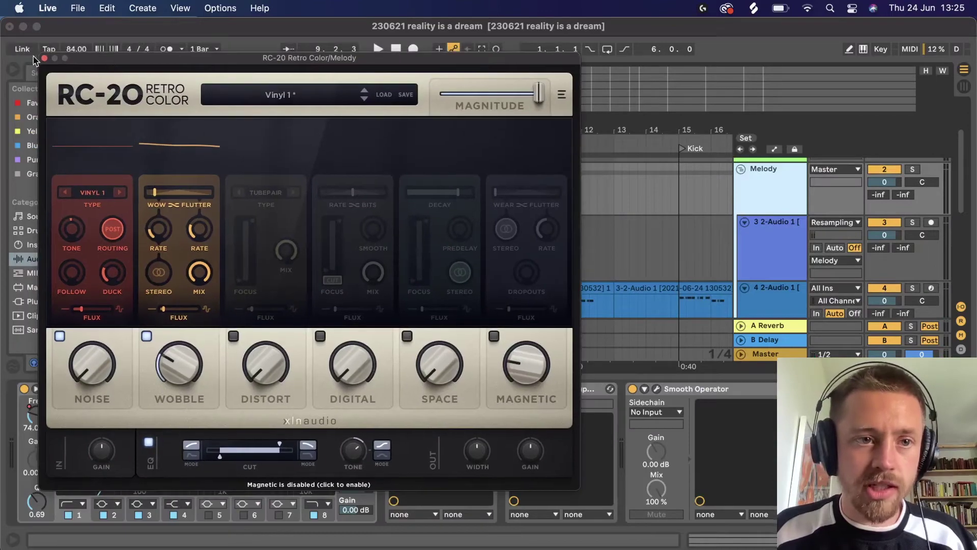
Step: Close RC-20 and open ValhallaSupermassive from the Melody chain to make its Mix available for automation
click(45, 59)
click(535, 389)
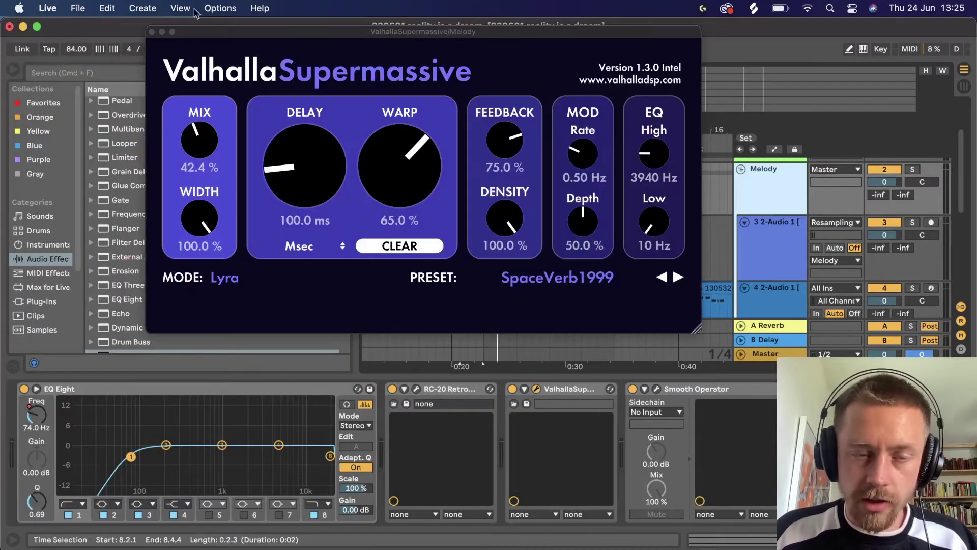
click(152, 31)
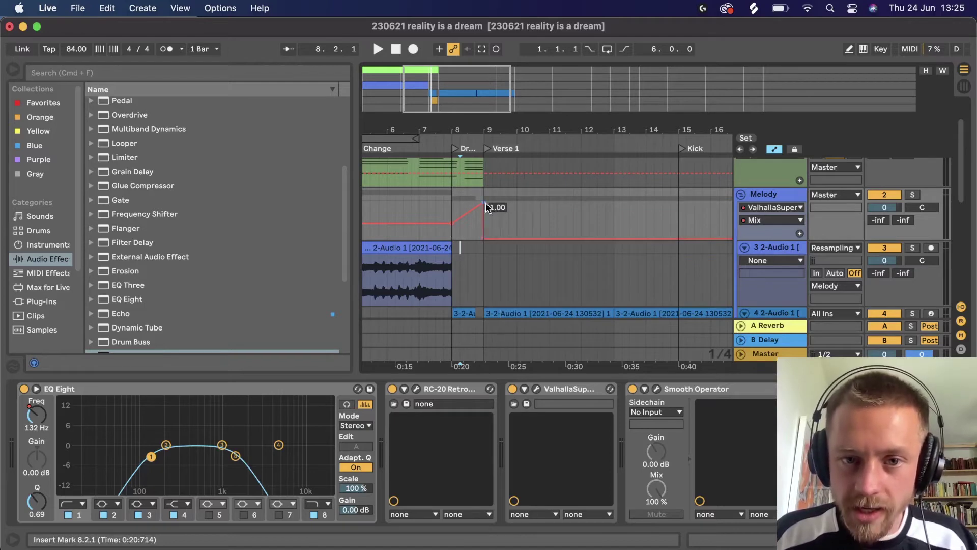
Step: Play the ValhallaSupermassive Mix automation from 8.2.1 through the Drum Fill into Verse 1
key(space)
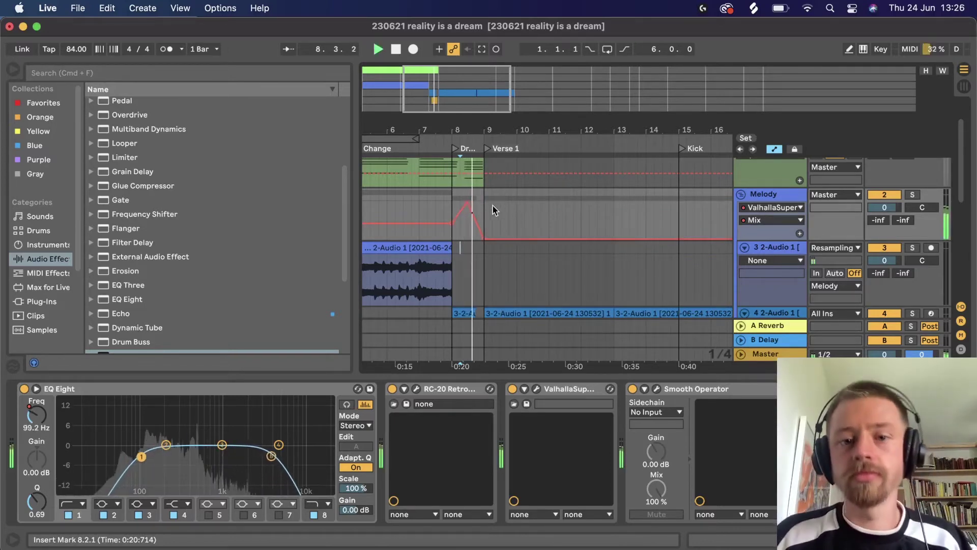
mouse_move(458, 206)
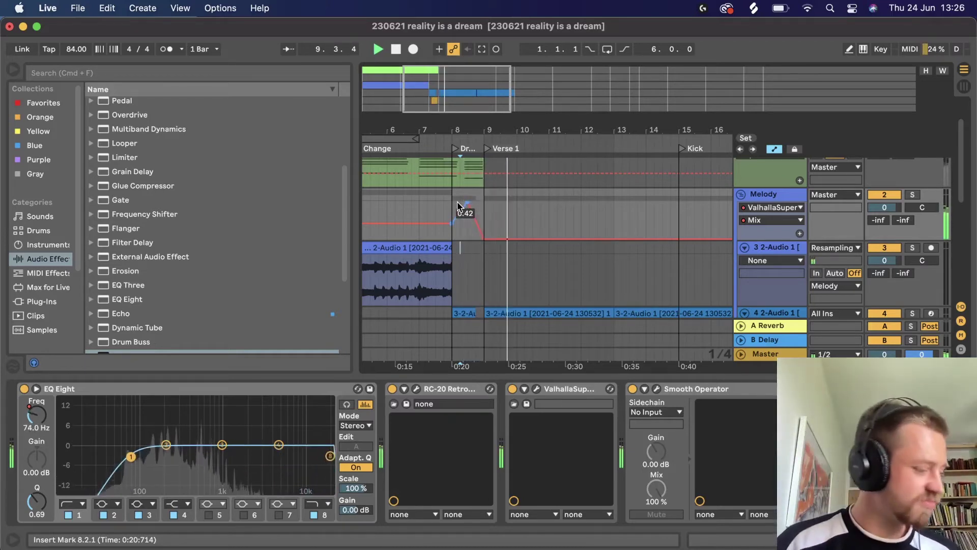
key(minus)
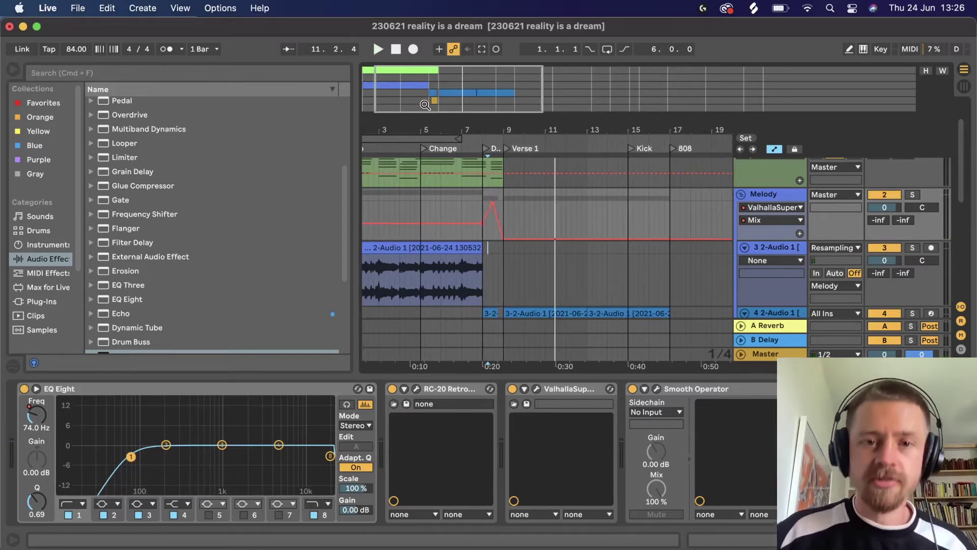
click(741, 198)
click(741, 195)
click(743, 194)
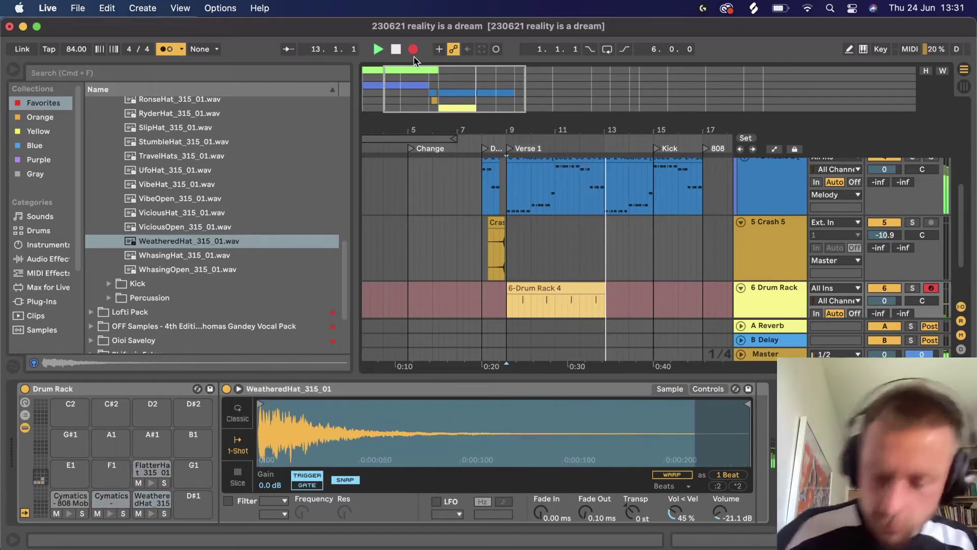
Step: Stop recording, zoom in on the recorded Drum Rack clip at Verse 1 and open its notes for editing
key(space)
click(530, 289)
key(super+alt+l)
key(z)
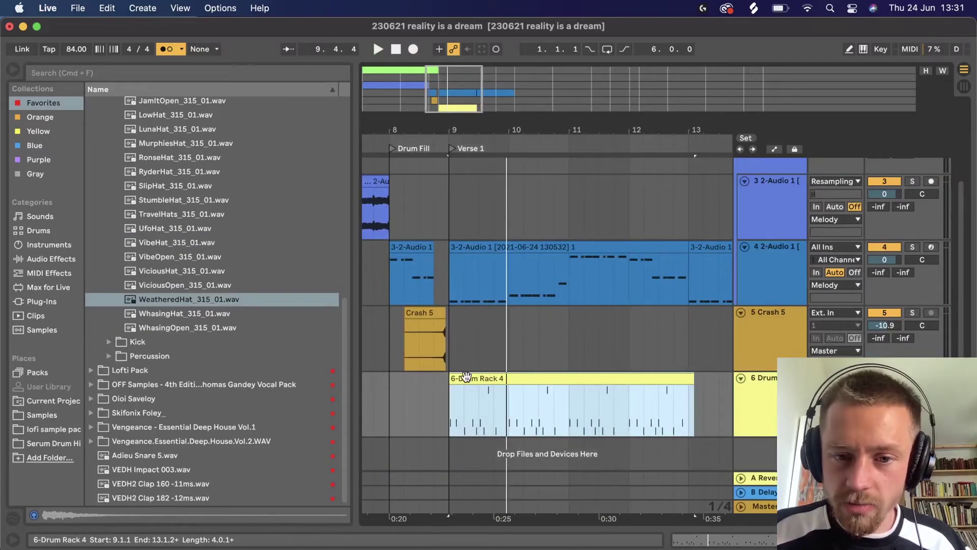
click(450, 378)
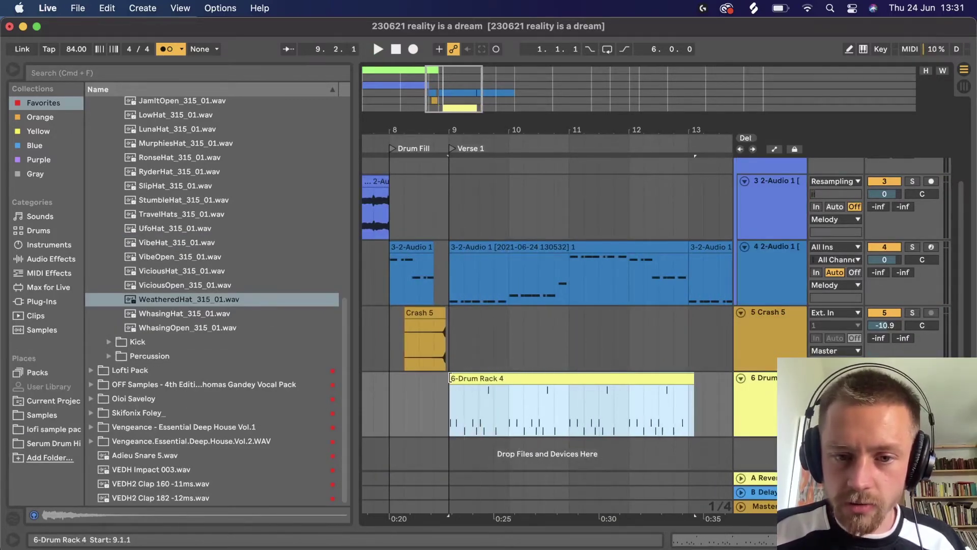
double_click(504, 378)
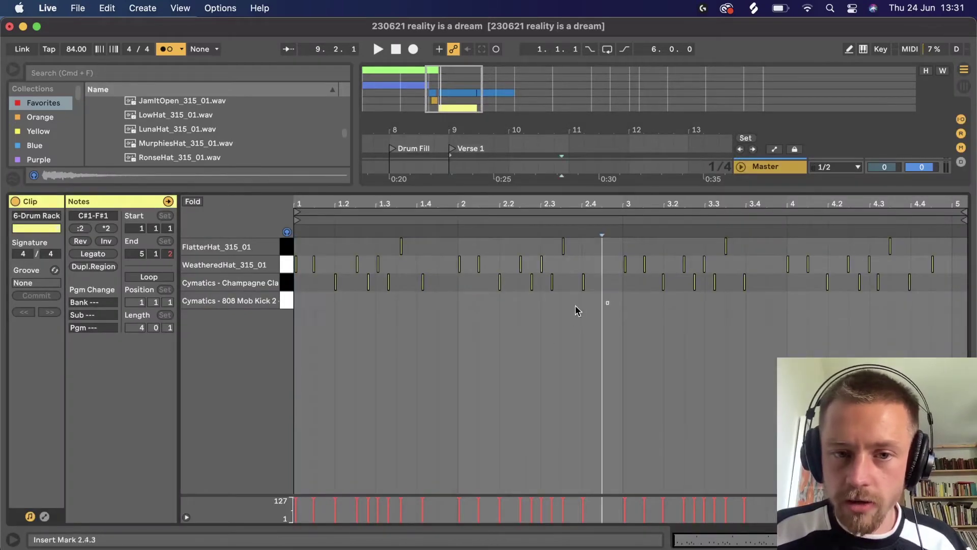
Step: Delete the notes in the first two bars of the recorded Drum Rack clip and move its remaining two bars to bar 9
drag(602, 304, 295, 304)
key(Delete)
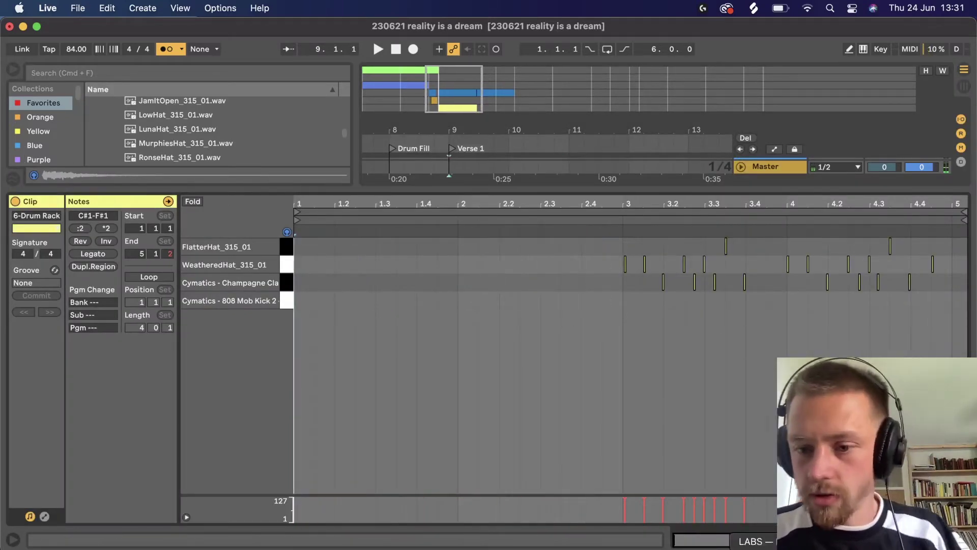
key(shift+Tab)
drag(446, 230, 475, 228)
key(space)
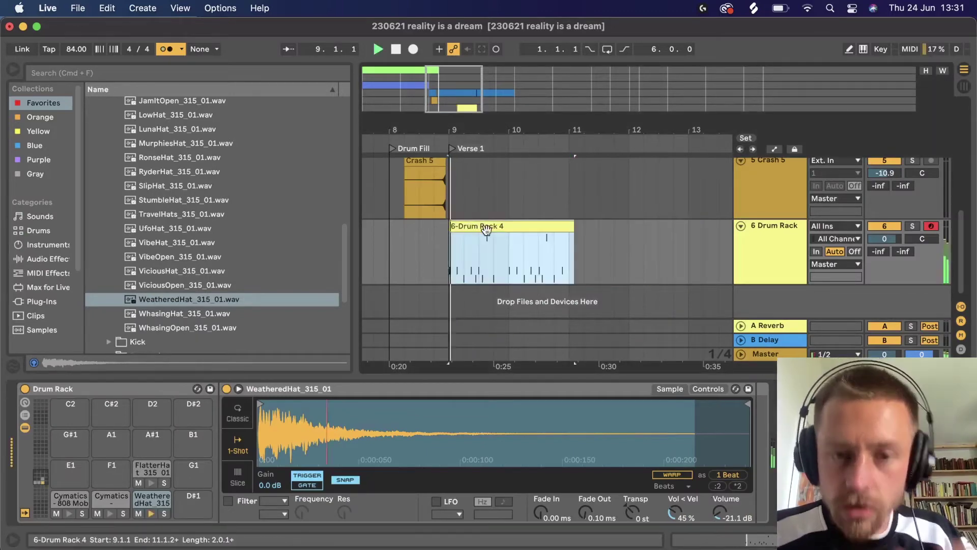
Step: Open the trimmed Drum Rack clip's notes and set the velocity of the first FlatterHat note, after 3.3, to 83
double_click(526, 233)
key(space)
click(522, 251)
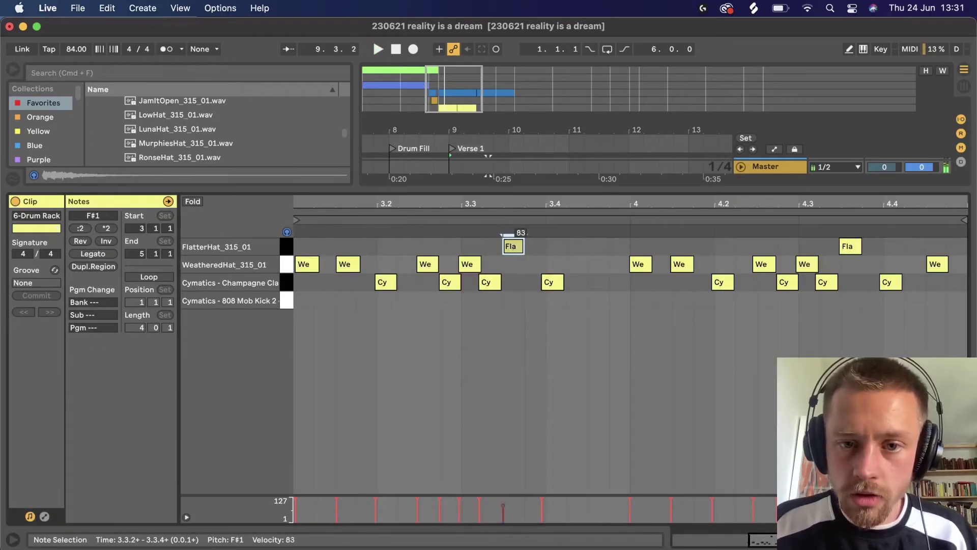
key(shift+Tab)
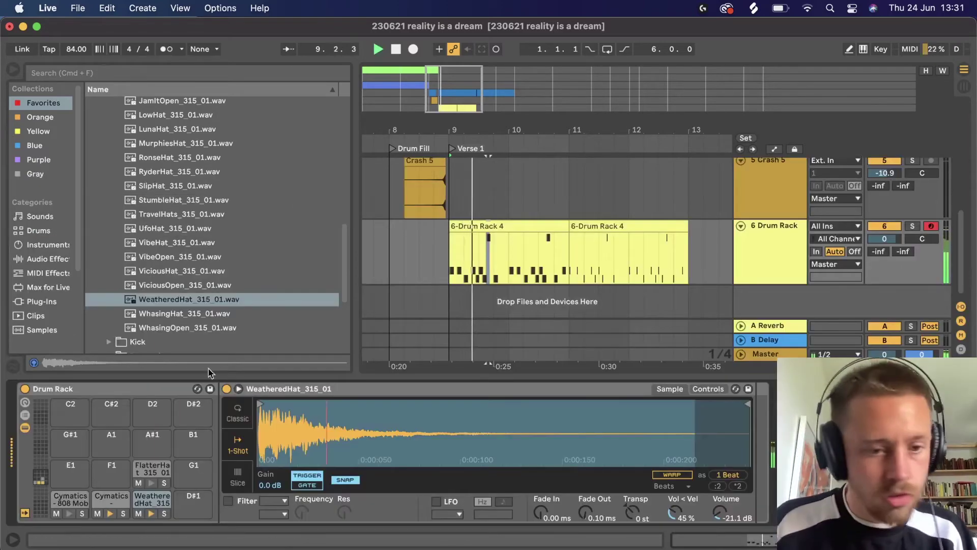
Step: Cut the beginning off the FlatterHat_315_01 sample in the Drum Rack by moving its start point past the initial attack, and play it
click(152, 469)
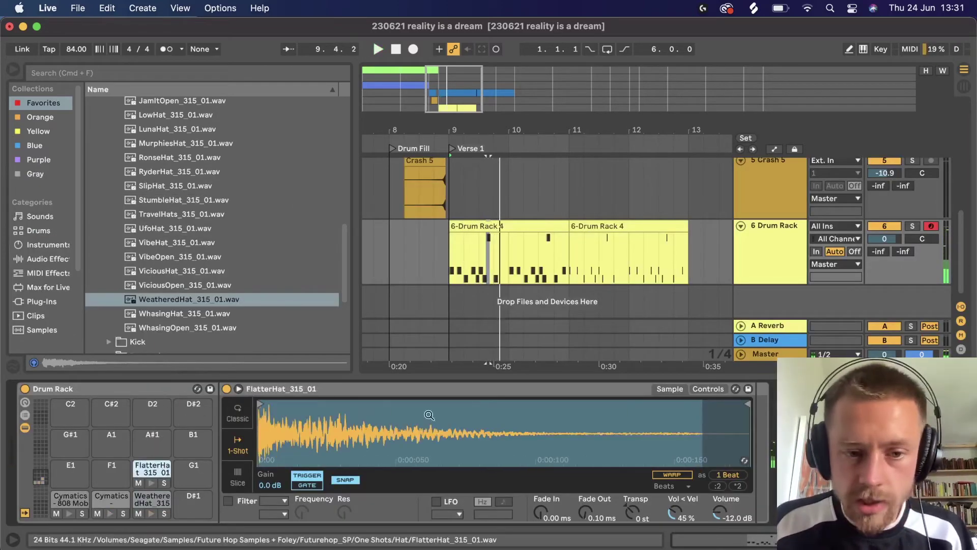
drag(261, 405, 290, 405)
key(space)
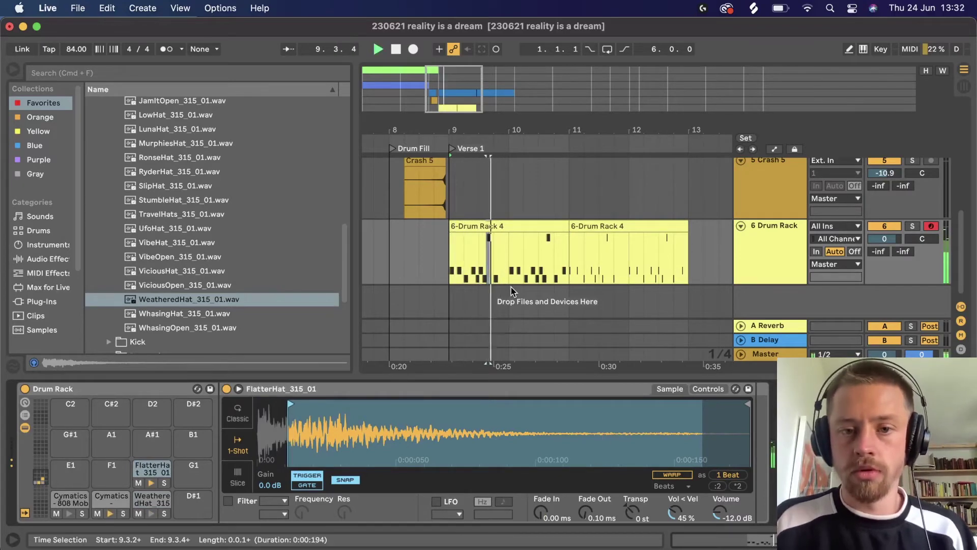
drag(291, 405, 194, 407)
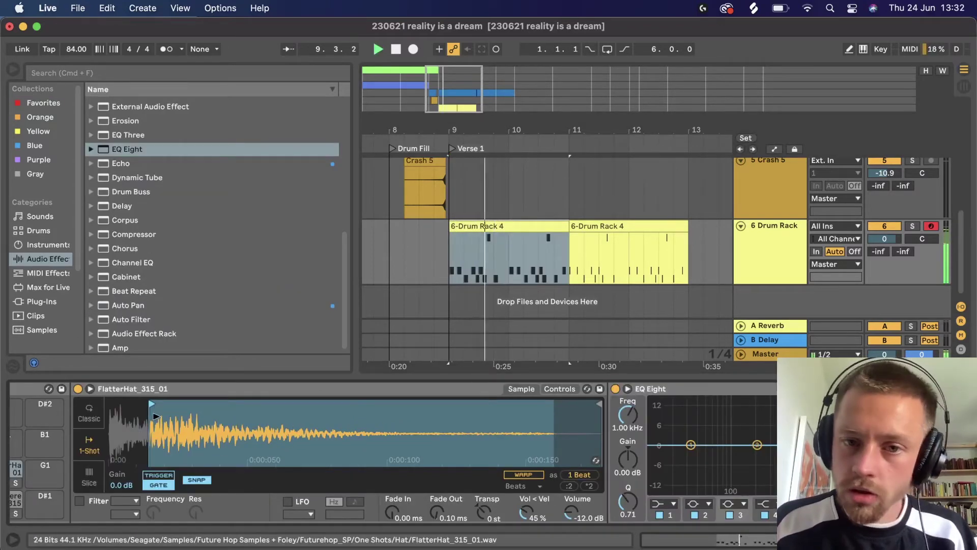
drag(156, 414, 162, 418)
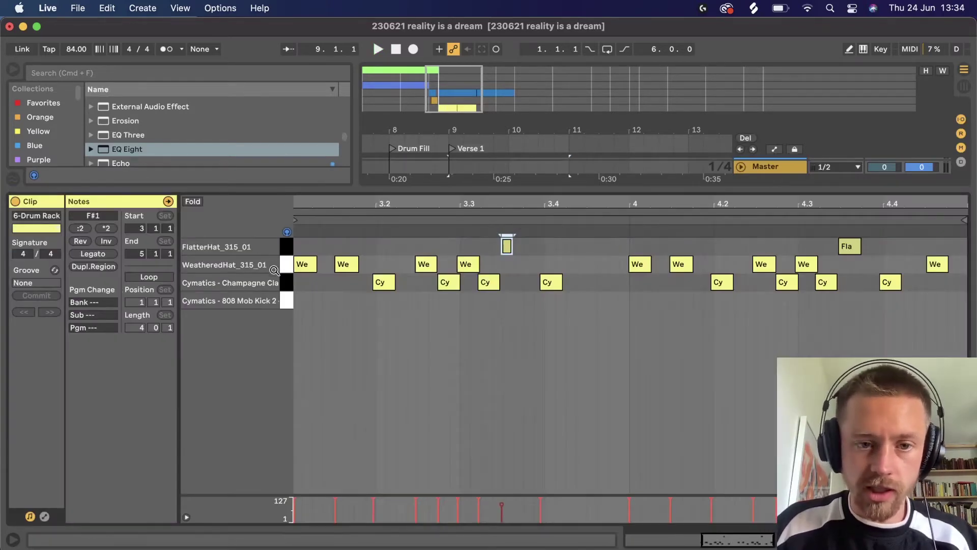
Step: Lower the velocities of the WeatheredHat notes from 3.1 to 4.1.2, setting the note at 4.1.2 to 91, and play the result
drag(303, 264, 302, 279)
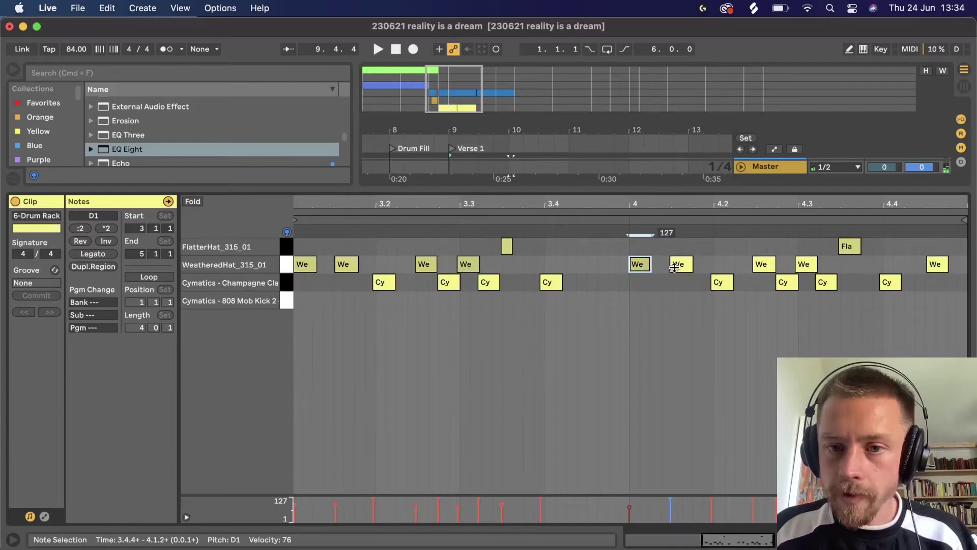
drag(678, 264, 677, 275)
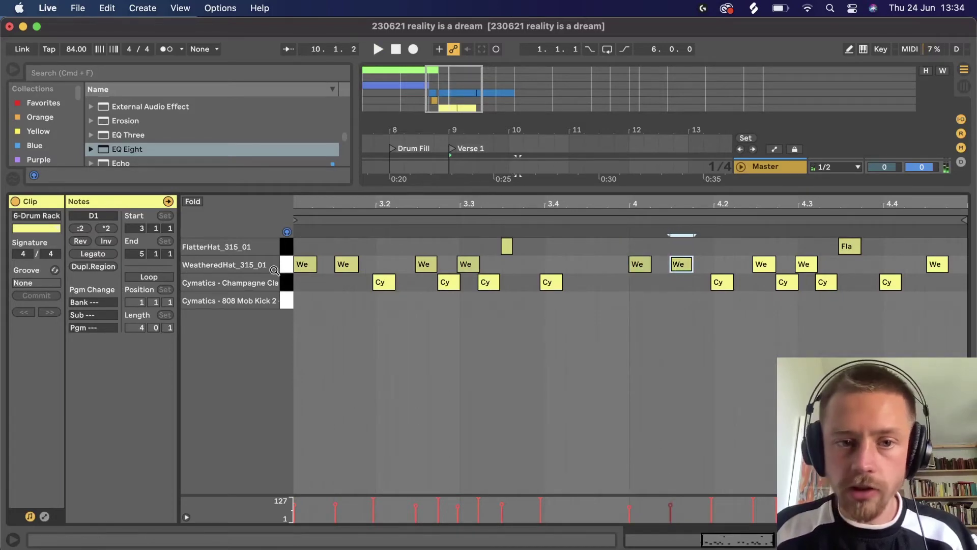
key(space)
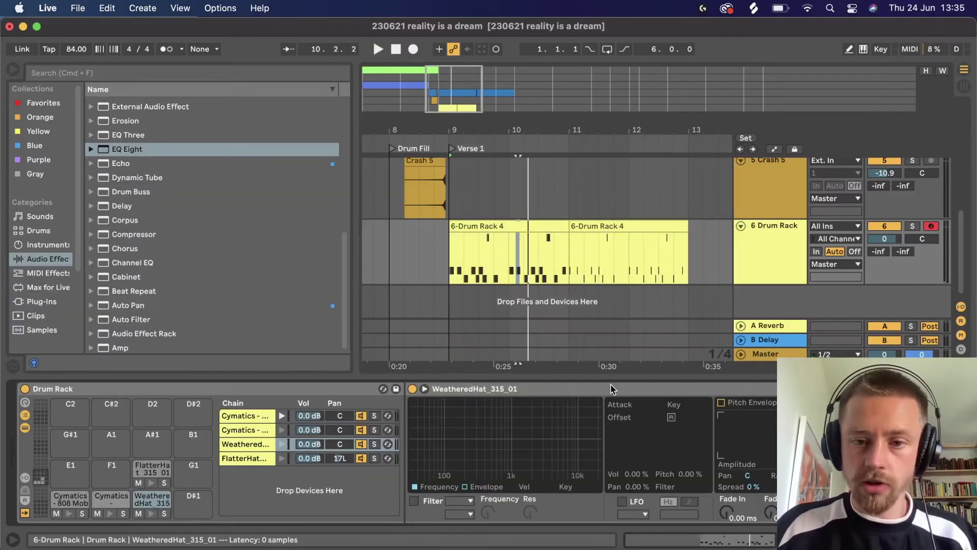
Step: Shorten the WeatheredHat note at 4.1.2 and set the velocity of the WeatheredHat note at 4.2.2 to 86
click(611, 389)
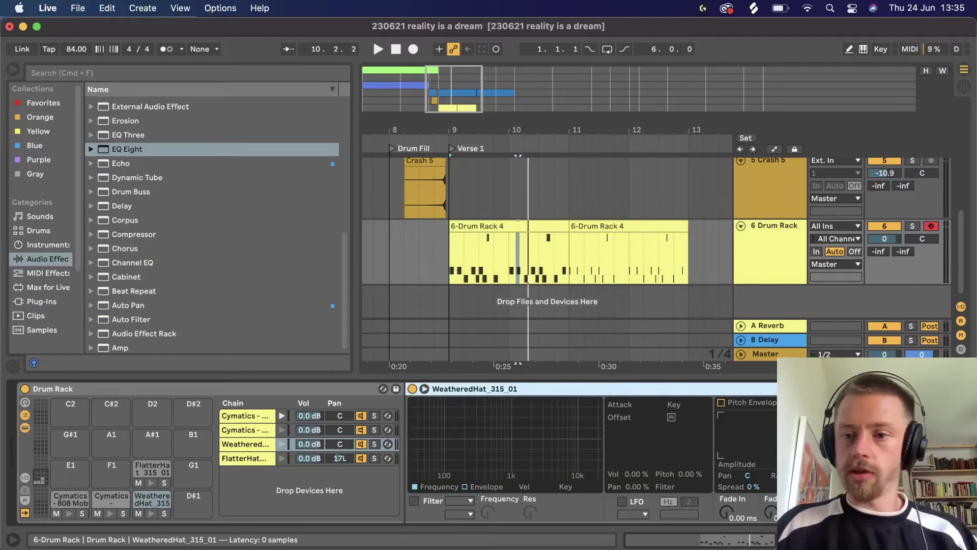
click(530, 225)
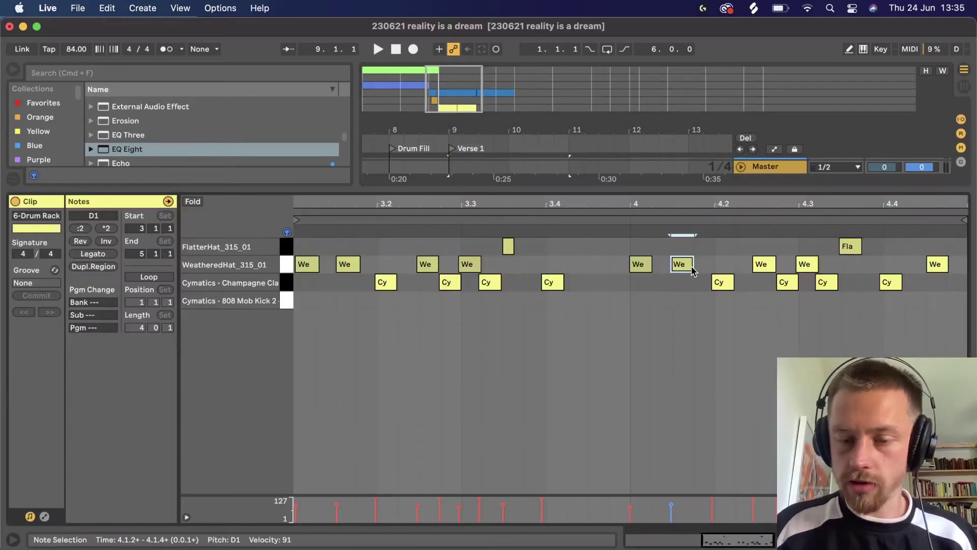
scroll(652, 270, up, 2)
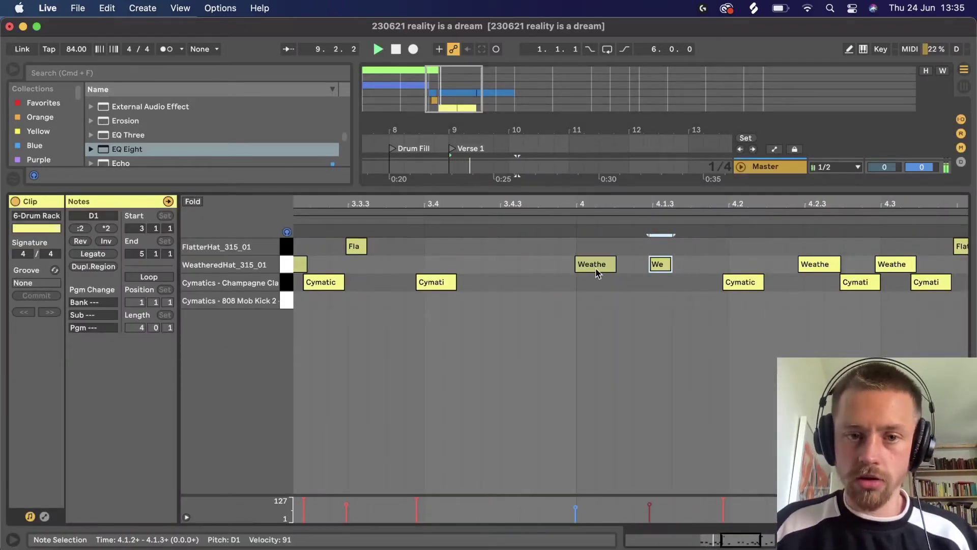
click(664, 265)
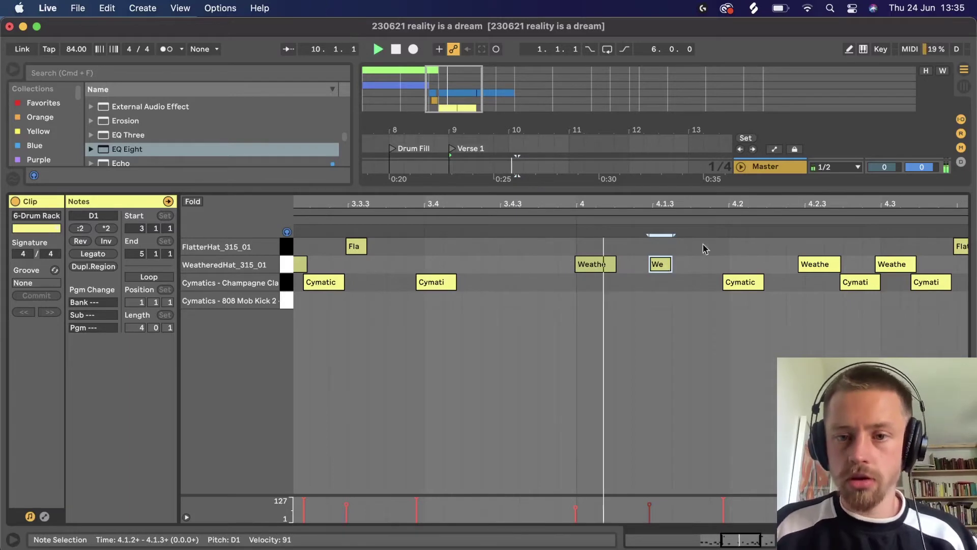
click(828, 270)
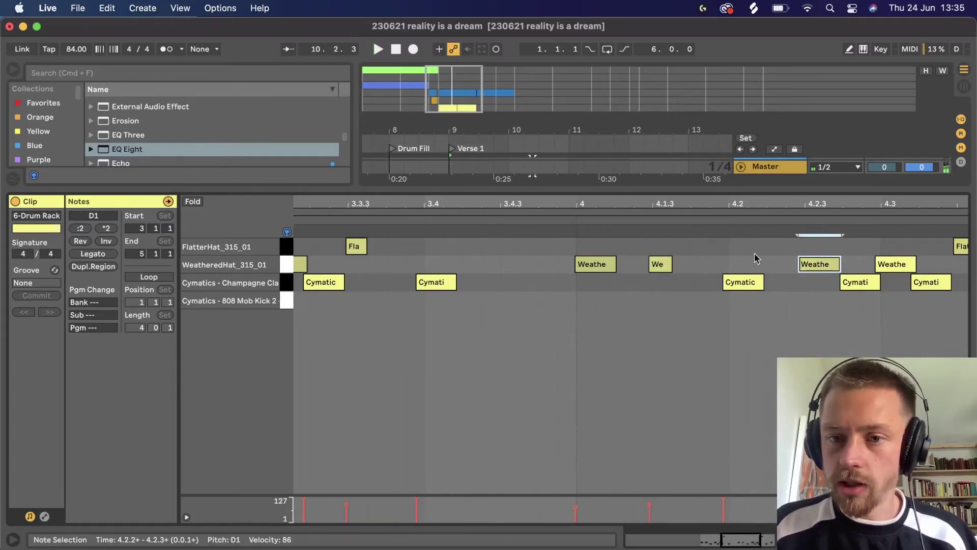
click(657, 264)
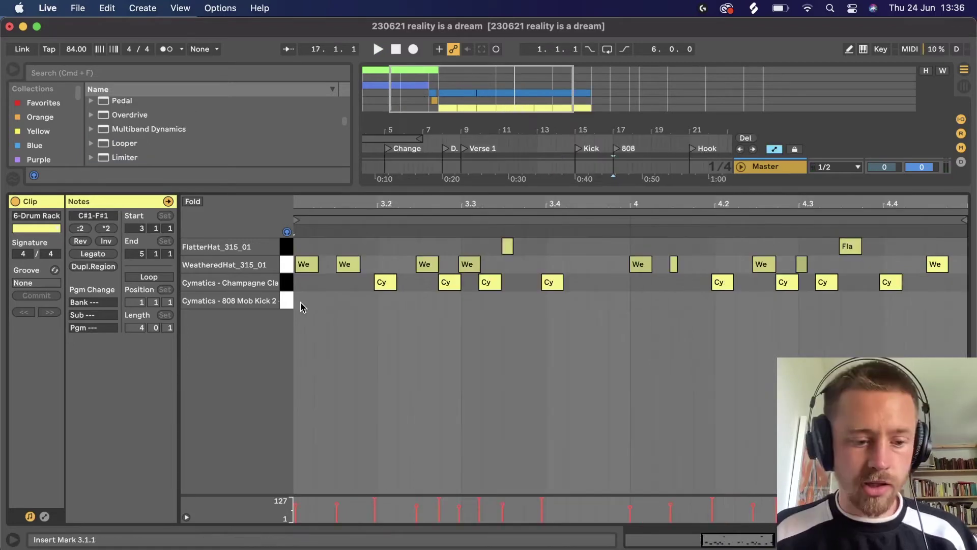
Step: Draw 808 Mob Kick 2 notes in the Drum Rack clip at 3.1, 3.1.3, 3.2.3, 3.3.2, 3.4.3, 4.1, 4.1.4 and 4.3.3
key(space)
key(b)
click(301, 300)
click(344, 301)
click(429, 301)
click(491, 300)
click(640, 301)
click(597, 301)
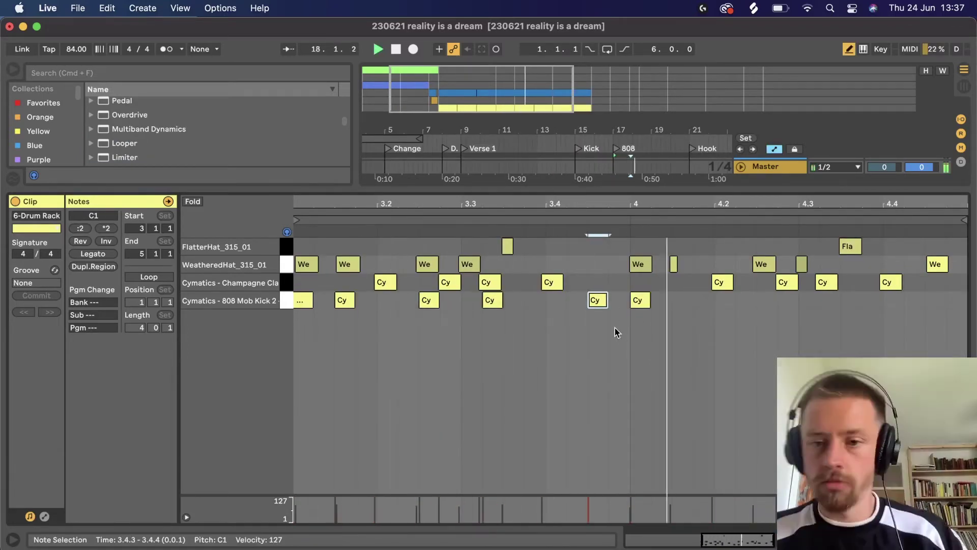
click(702, 300)
click(851, 300)
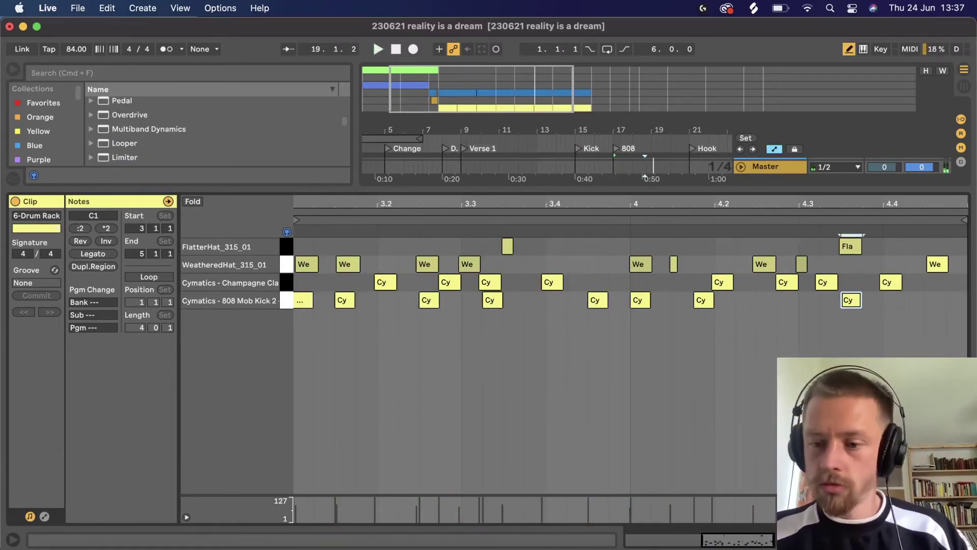
click(342, 300)
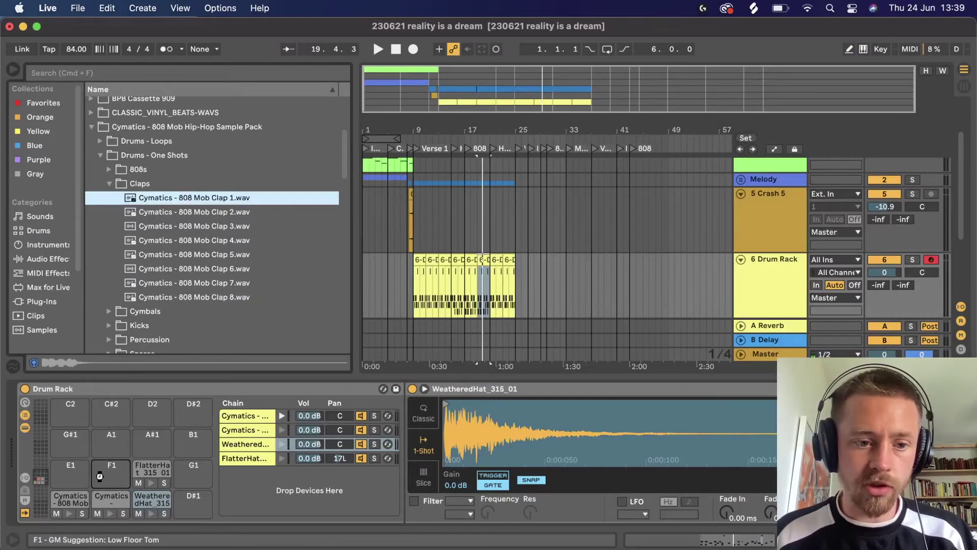
Step: Load 808 Mob Clap 1 onto the Drum Rack's F1 pad and, after auditioning the other claps, 808 Mob Clap 2 onto the A#1 pad
drag(99, 476, 100, 475)
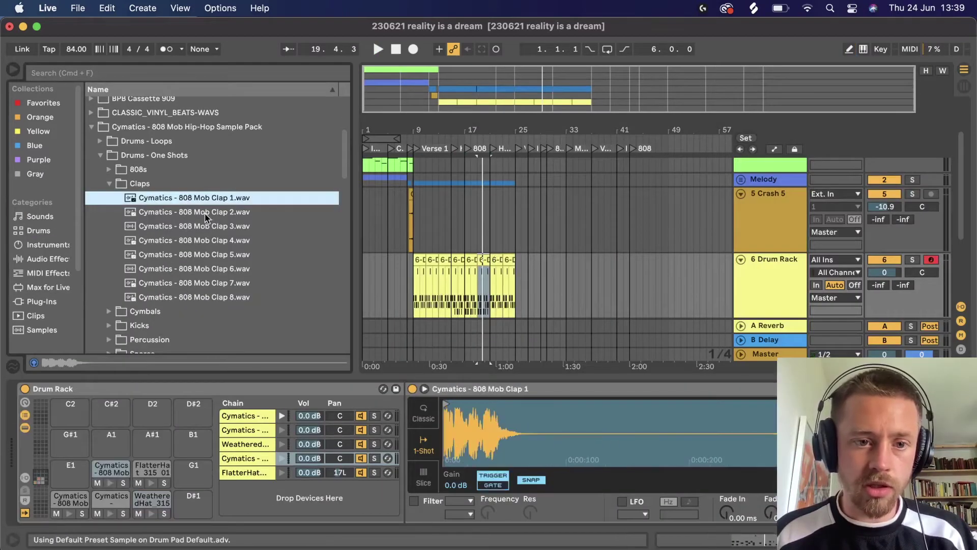
click(218, 229)
click(218, 240)
click(218, 254)
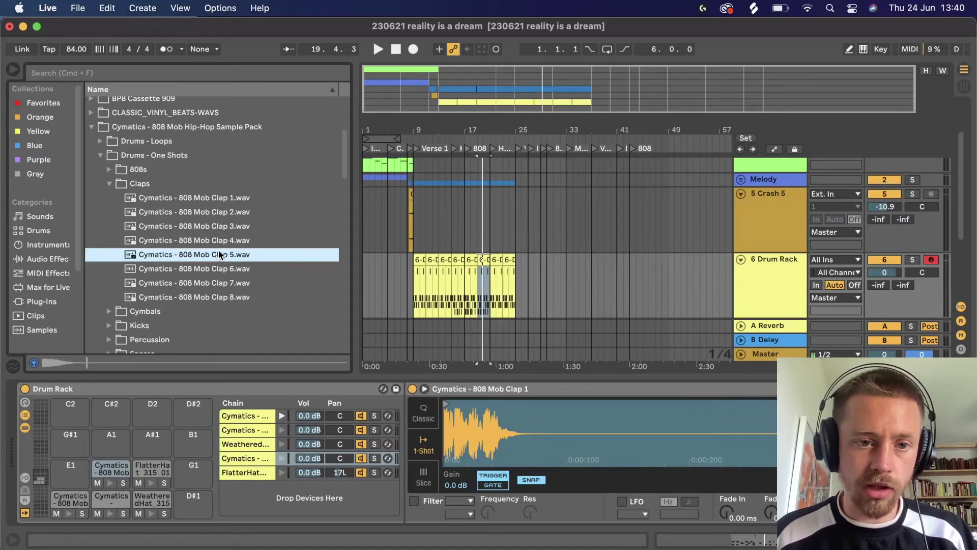
click(218, 226)
click(219, 213)
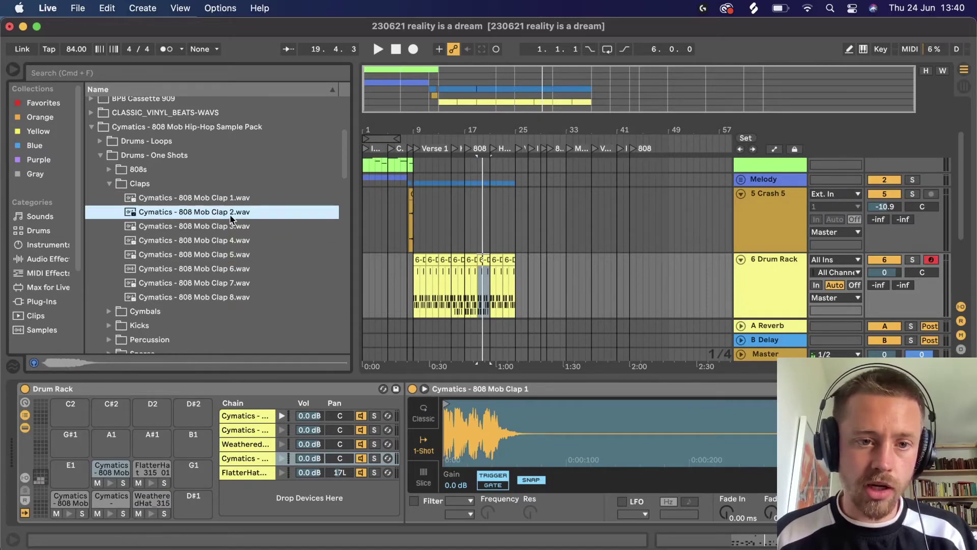
drag(223, 214, 137, 446)
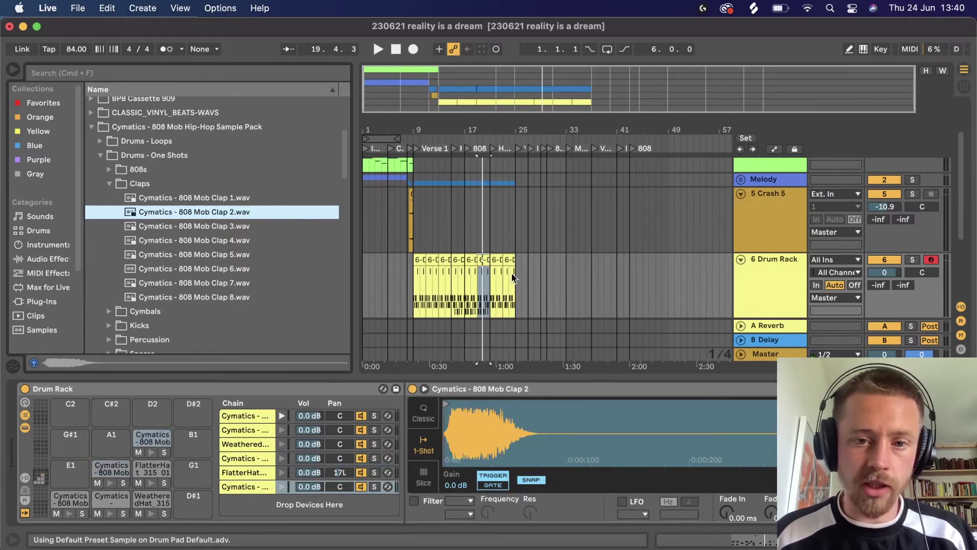
click(472, 259)
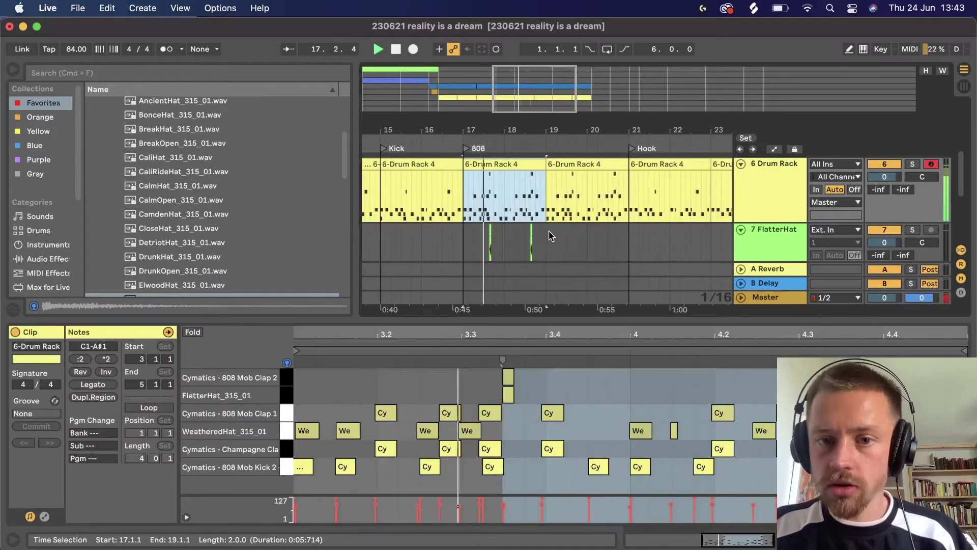
Step: Duplicate the two FlatterHat audio clips in the range from bar 17 to bar 19 so they repeat from bar 19
drag(551, 235, 490, 236)
click(489, 237)
click(478, 235)
click(544, 236)
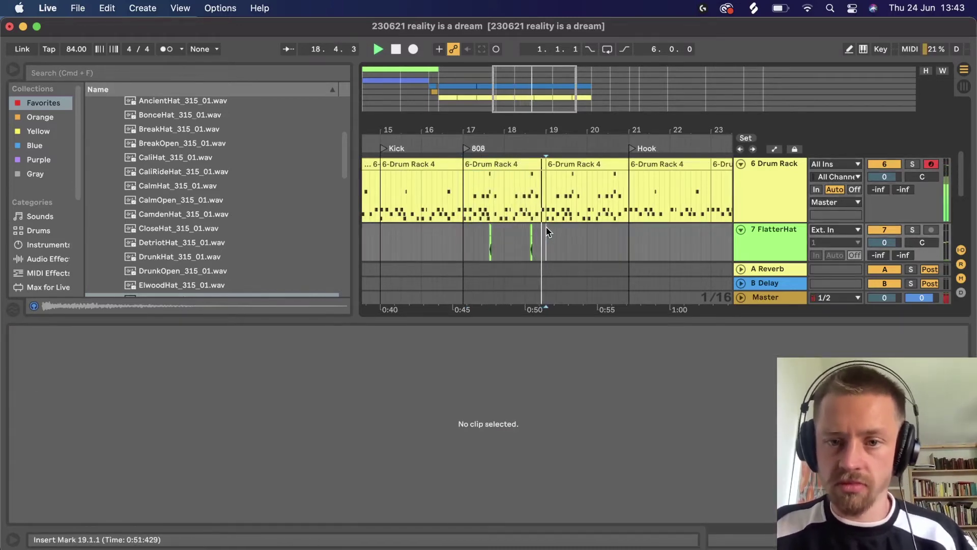
drag(546, 235, 479, 241)
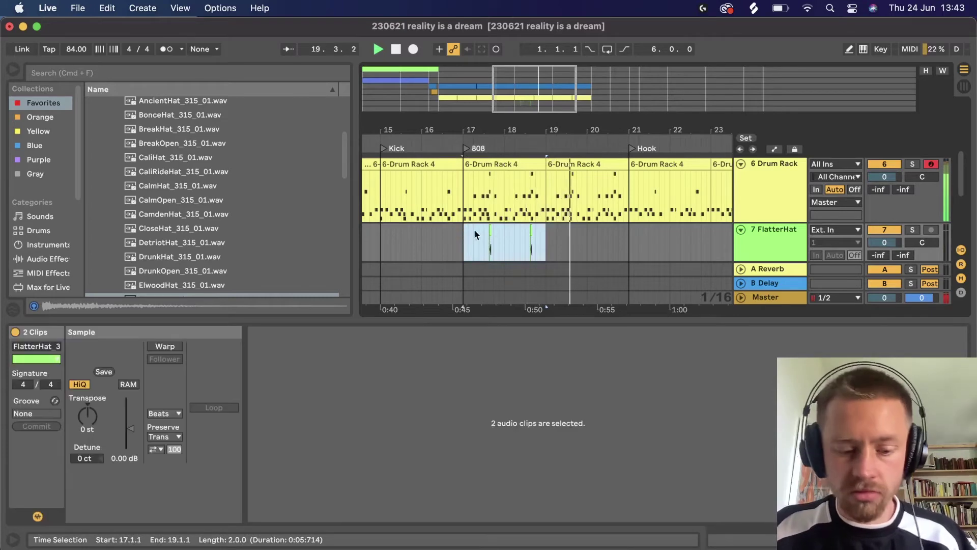
key(super+d)
click(504, 164)
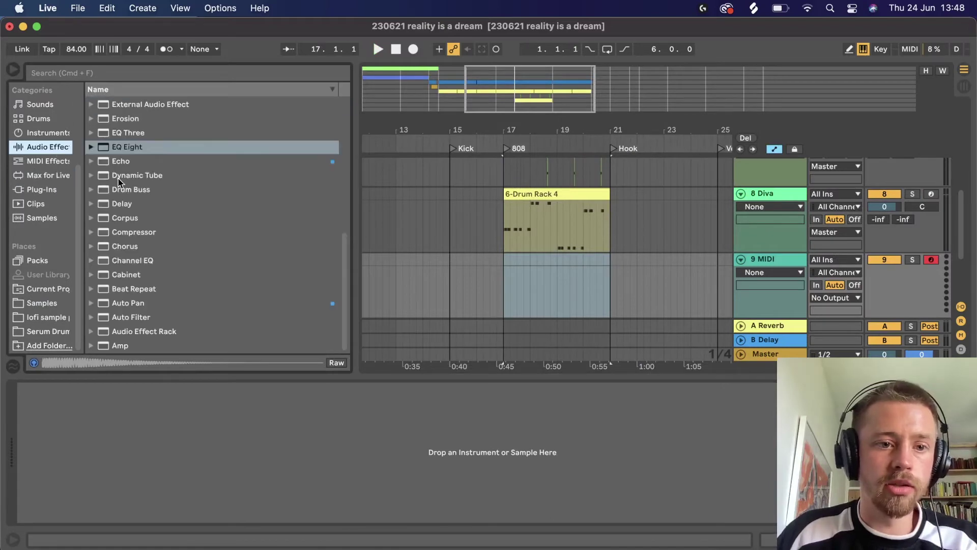
Step: Find and load Operator on the empty track 9 MIDI, followed by Dynamic Tube and Corpus
scroll(118, 183, up, 10)
click(37, 174)
click(42, 190)
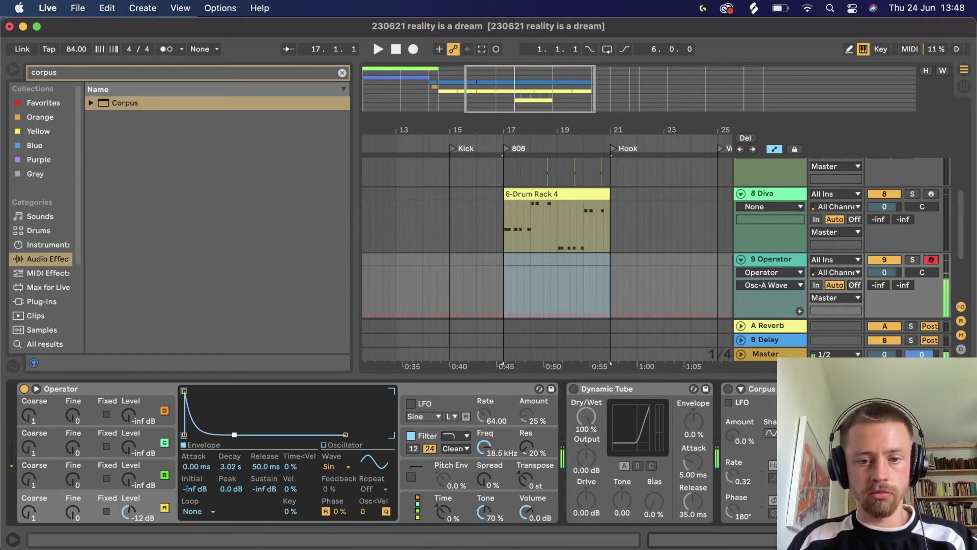
Step: Turn on Operator's pitch envelope, transpose the sound to -24 st and raise the pitch envelope amount
click(410, 476)
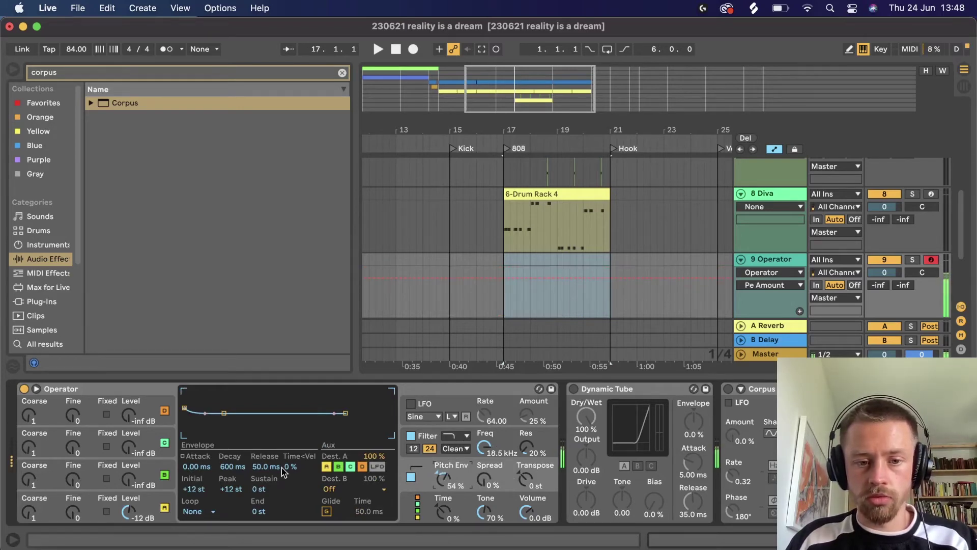
drag(526, 480, 526, 494)
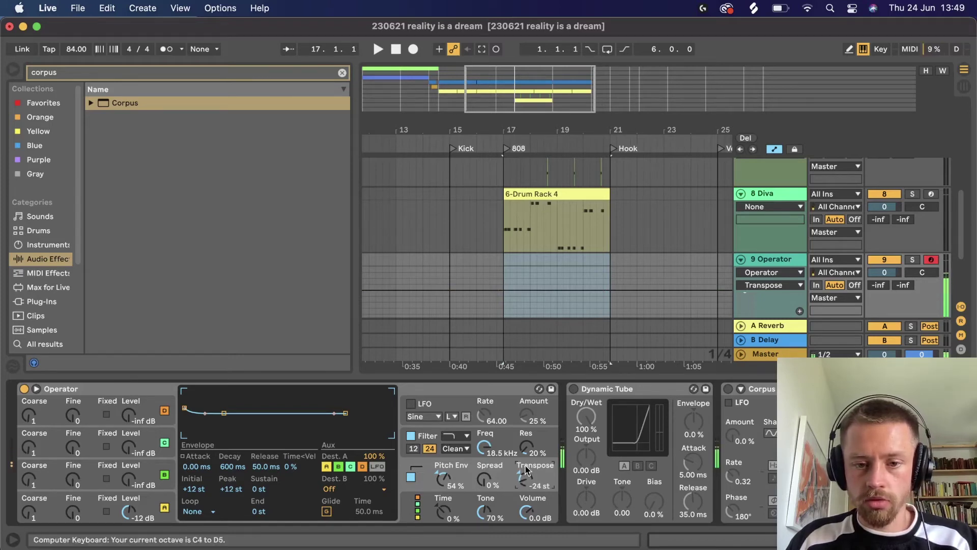
drag(443, 478, 442, 447)
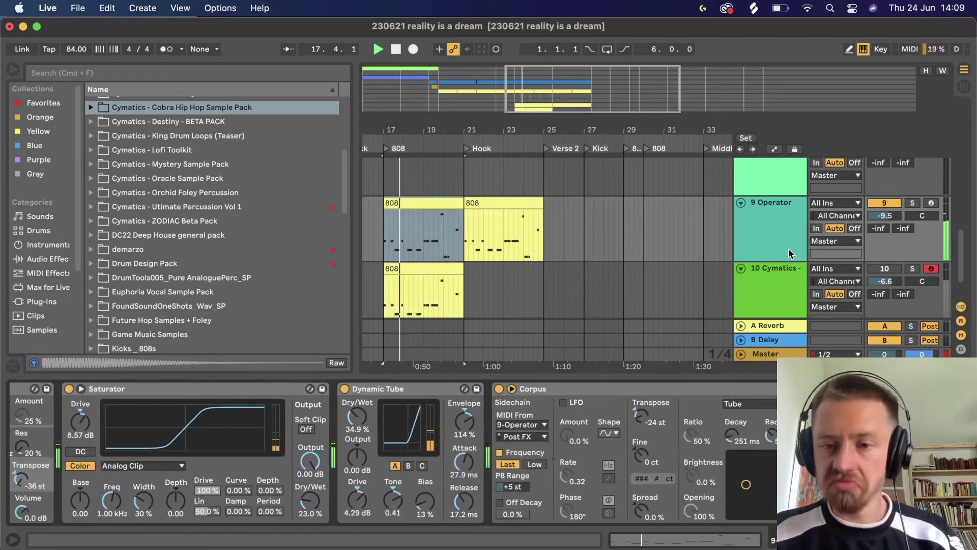
Step: Delete the muted track 10 Cymatics with its 808 clip, below the Operator track
click(768, 276)
key(Delete)
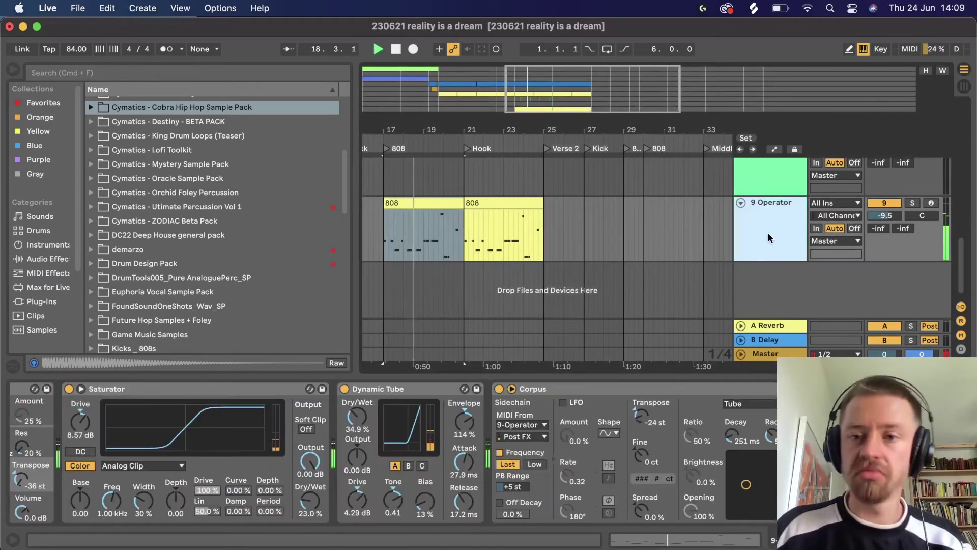
click(916, 539)
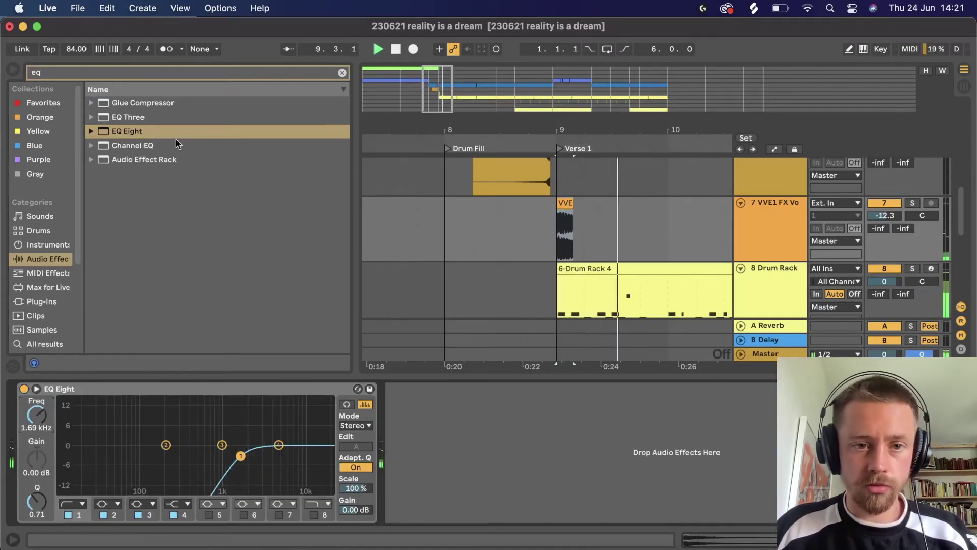
Step: Enable band 8 of the EQ Eight on track 7 VVE1 FX Vo as a high cut at 11.9 kHz
click(313, 515)
drag(331, 444, 308, 456)
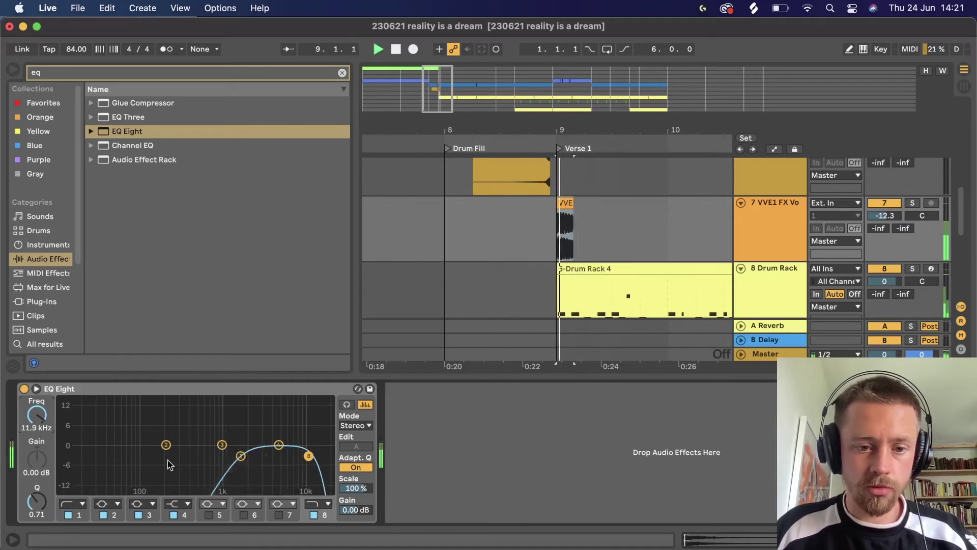
Step: Raise EQ Eight's band 1 low cut on the VVE1 FX vocal to 2.84 kHz and search the browser for "rever"
drag(242, 457, 258, 456)
key(cmd+f)
text(rever)
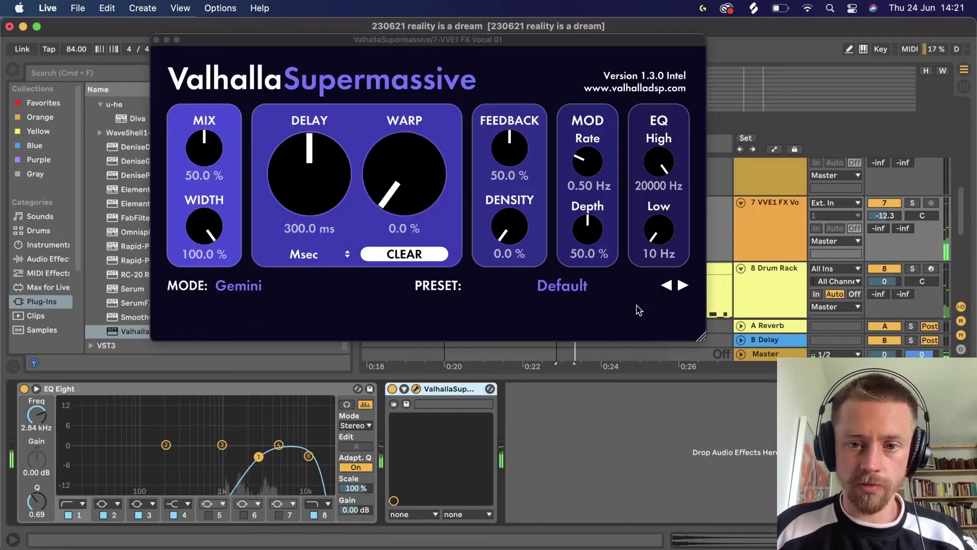
Step: Load the HydraHarp preset from the large reverbs in ValhallaSupermassive on the VVE1 FX vocal track
click(631, 286)
mouse_move(559, 436)
mouse_move(651, 420)
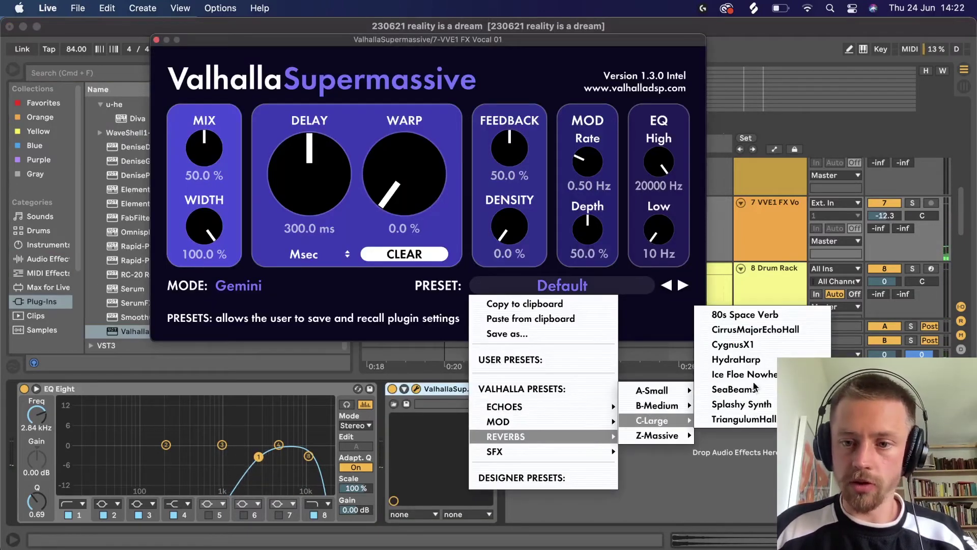
click(736, 359)
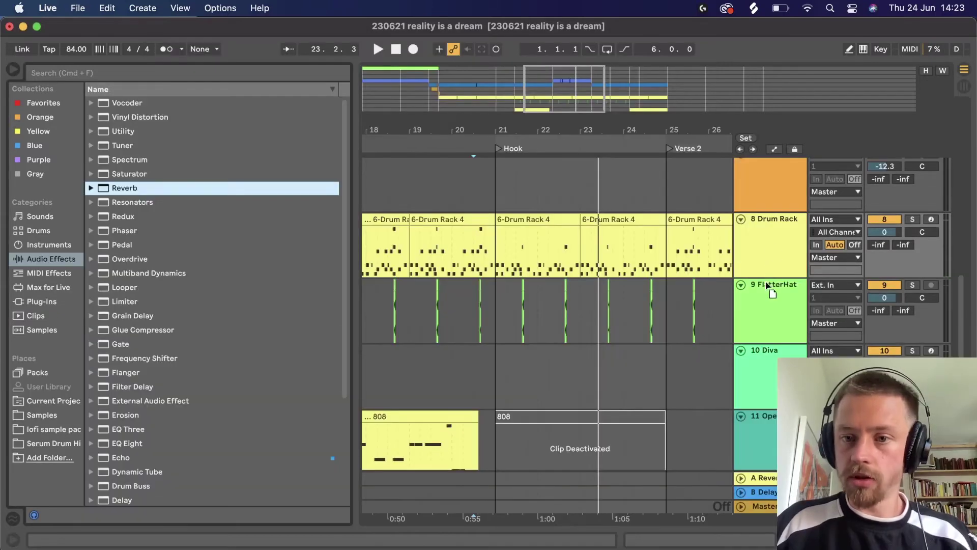
Step: Add a Reverb after the EQ Eight in the Drum Rack chain and shorten its decay time to 315 ms during playback
drag(767, 285, 769, 287)
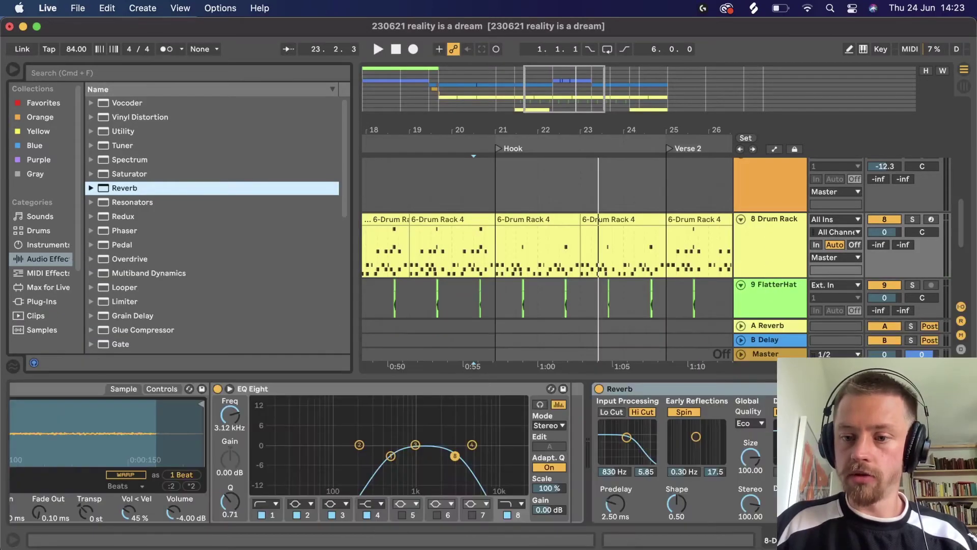
scroll(392, 453, right, 3)
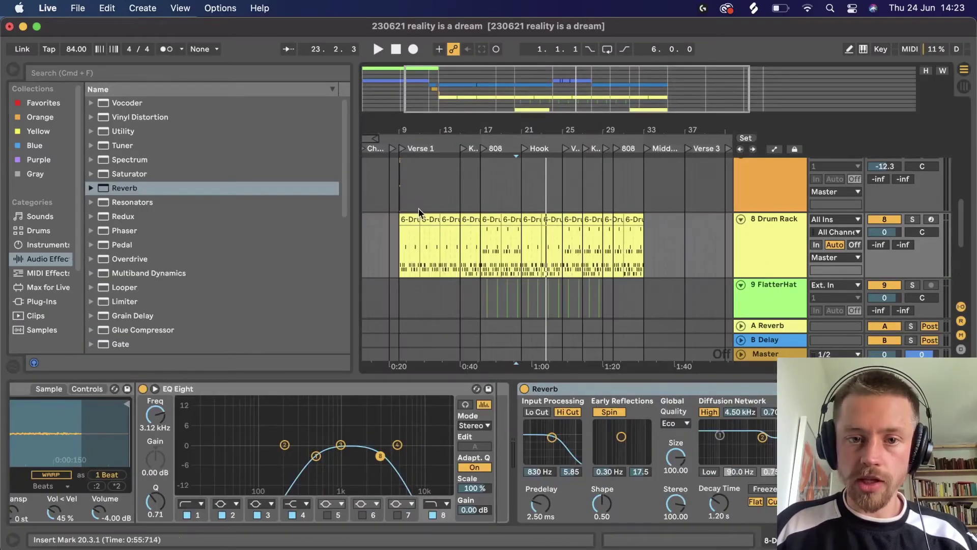
click(417, 219)
key(space)
drag(718, 503, 718, 514)
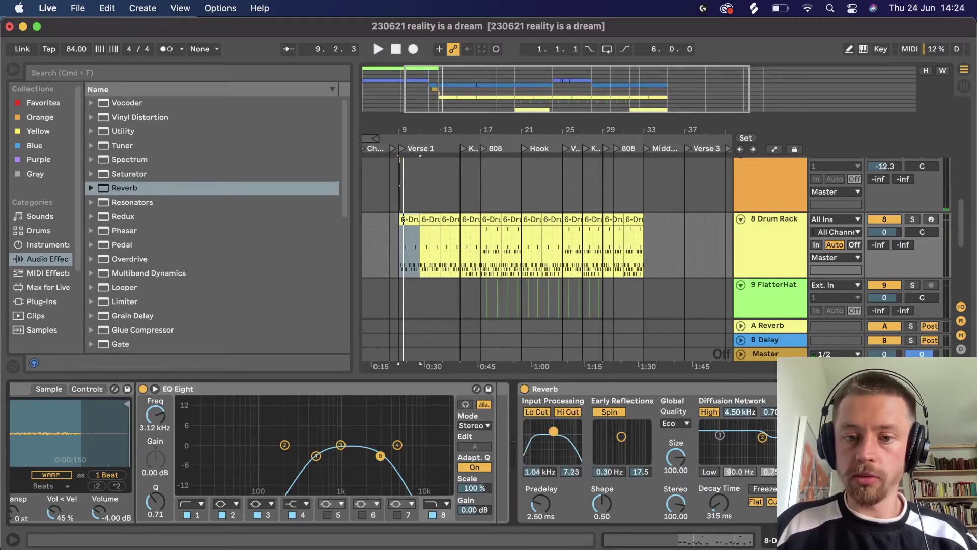
Step: Set the Drum Rack Reverb's size to 14.31 and its input filter to 2.12 kHz with a width of 9.00
drag(553, 430, 564, 436)
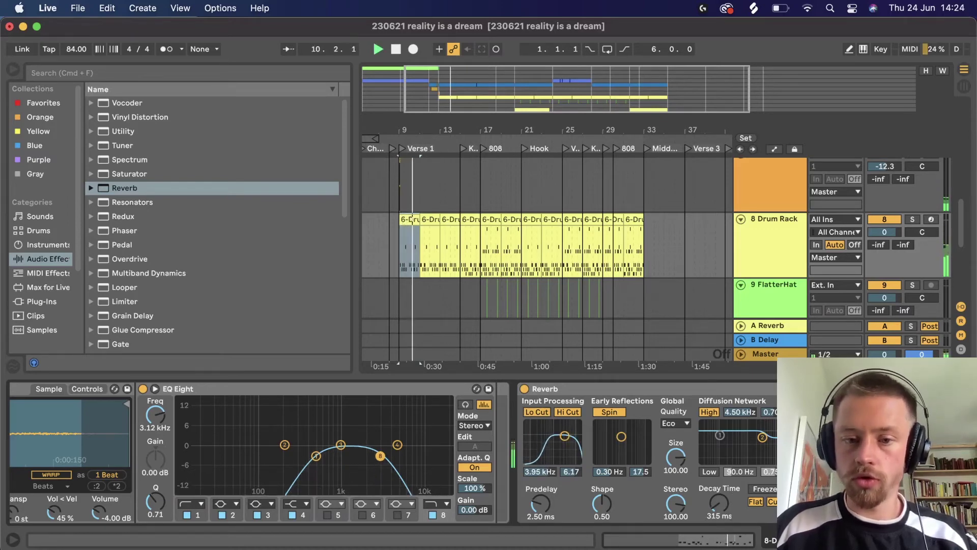
drag(676, 457, 684, 496)
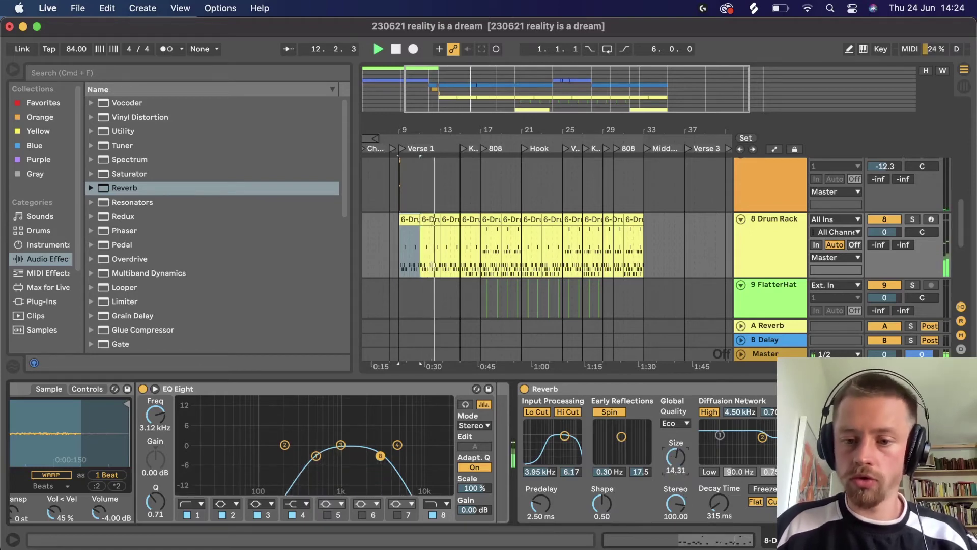
drag(564, 436, 559, 424)
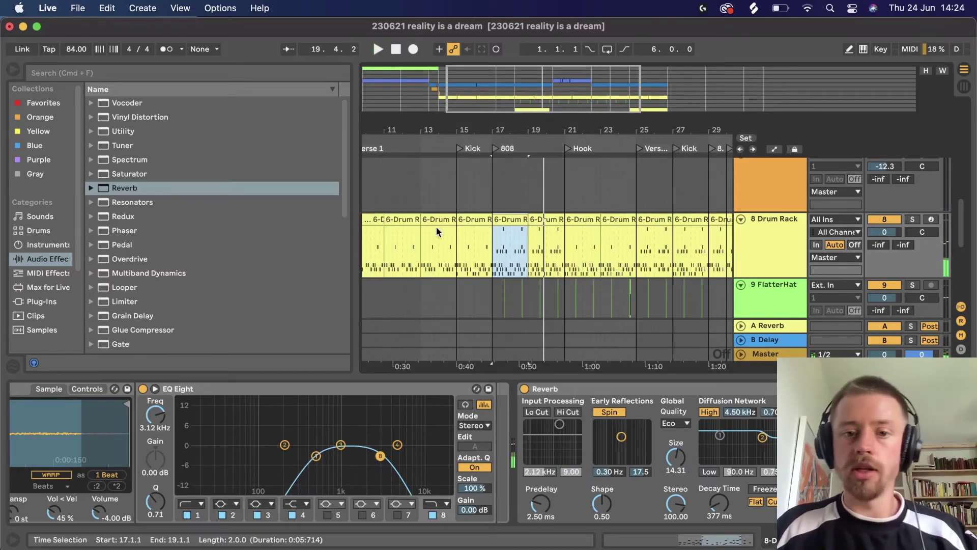
Step: Automate the Drum Rack Reverb's Dry/Wet to fall from 100 % at bar 15 to 0 % at bar 17
scroll(435, 232, down, 3)
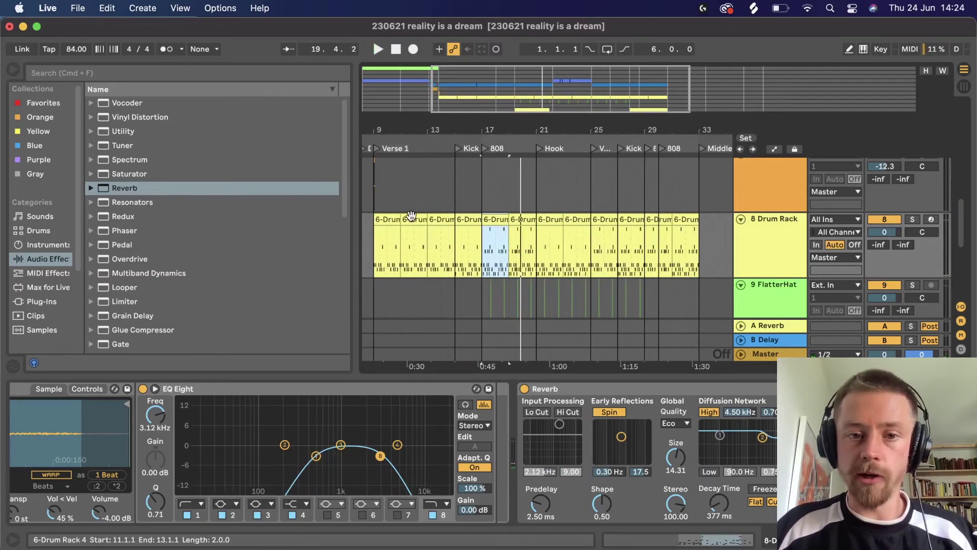
click(394, 219)
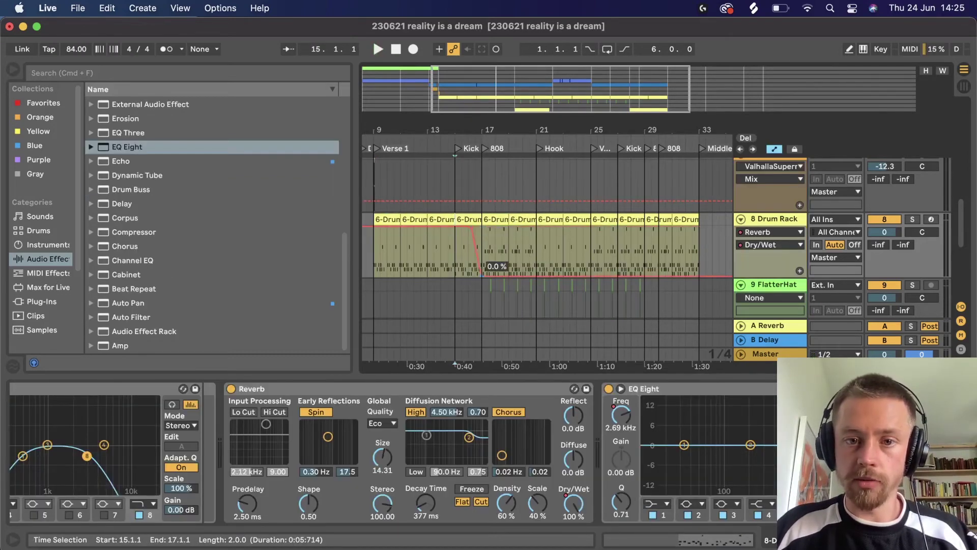
key(space)
scroll(502, 204, up, 5)
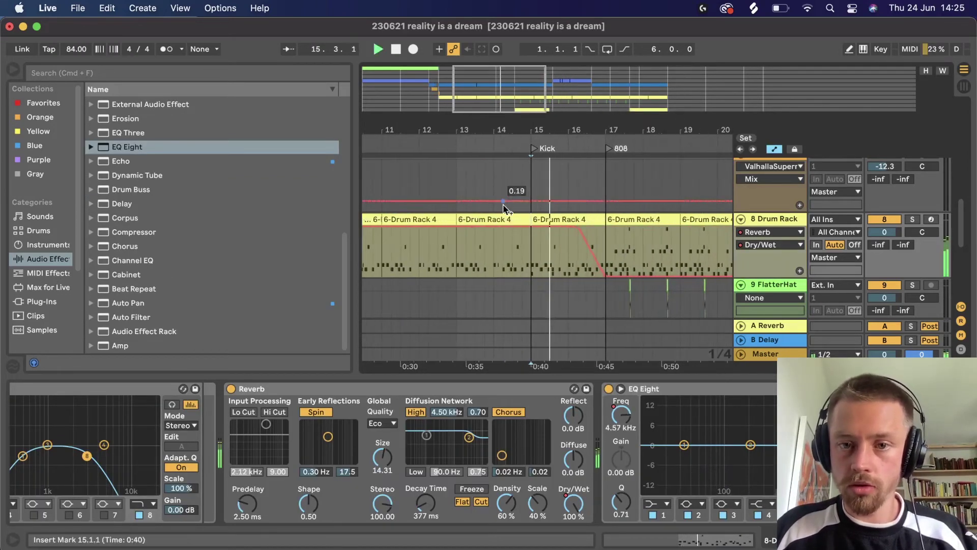
drag(578, 234, 532, 227)
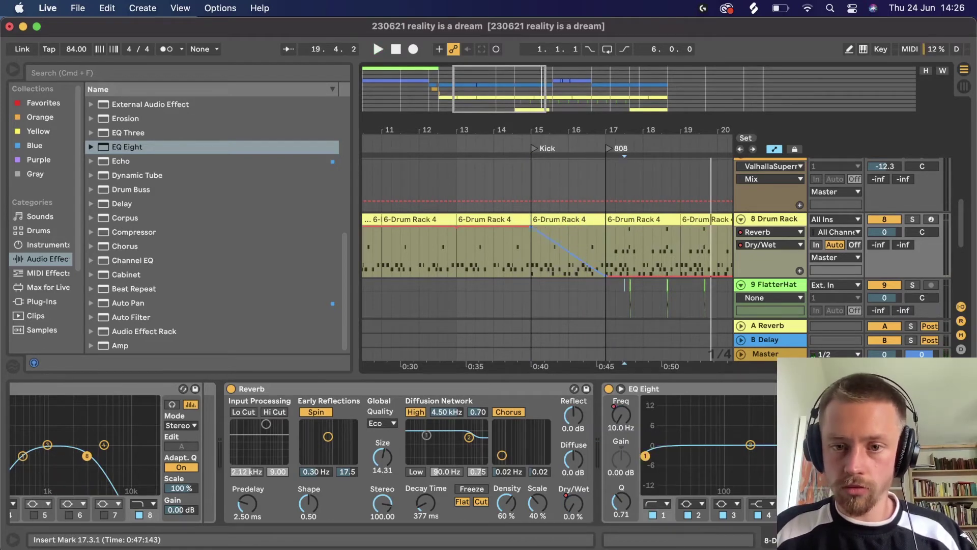
Step: Bend the Reverb Dry/Wet fade between bars 15 and 17 into a curve and play the transition from bar 15
click(563, 219)
key(space)
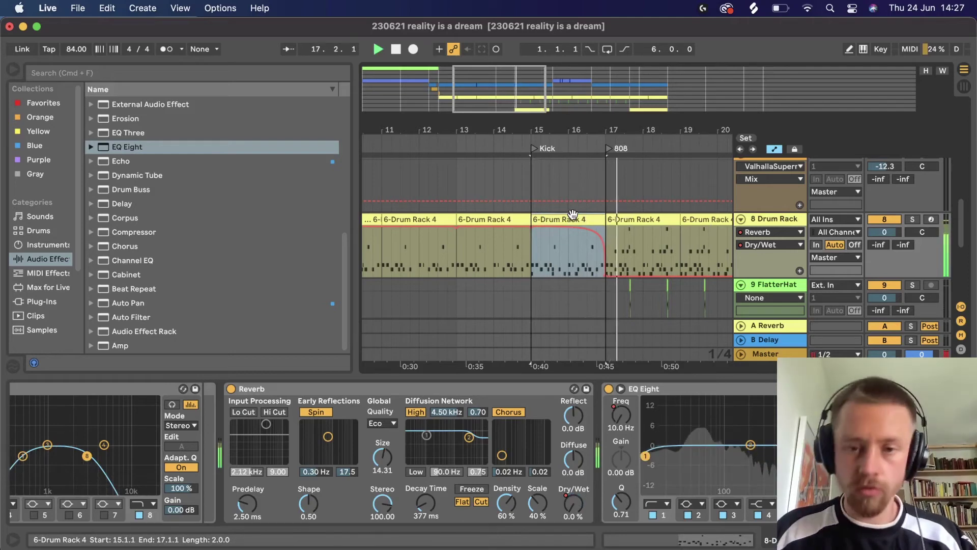
drag(520, 130, 520, 122)
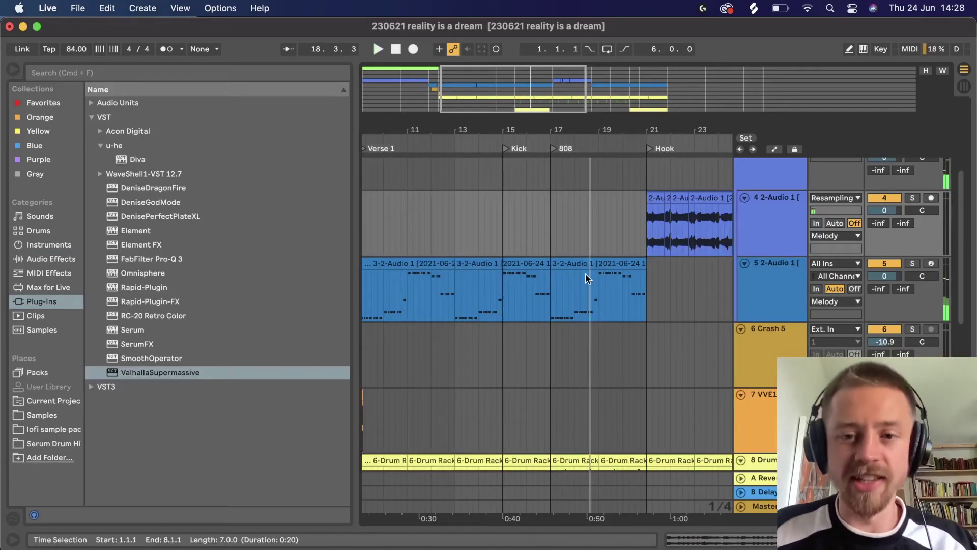
Step: Add Rapid-Plugin-FX to melody track 4 2-Audio 1 and set its first effect to Tapestop
click(602, 261)
scroll(578, 257, up, 3)
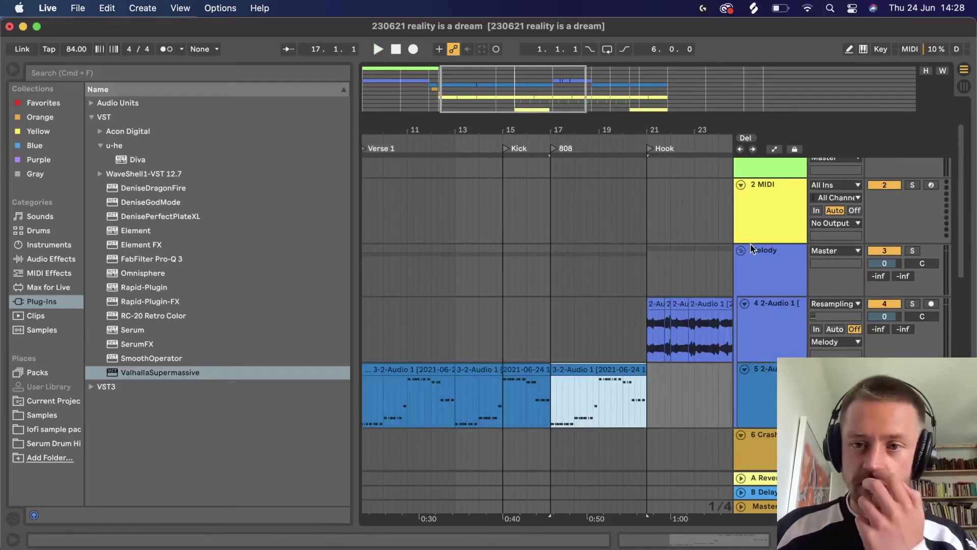
click(741, 250)
click(741, 250)
click(756, 264)
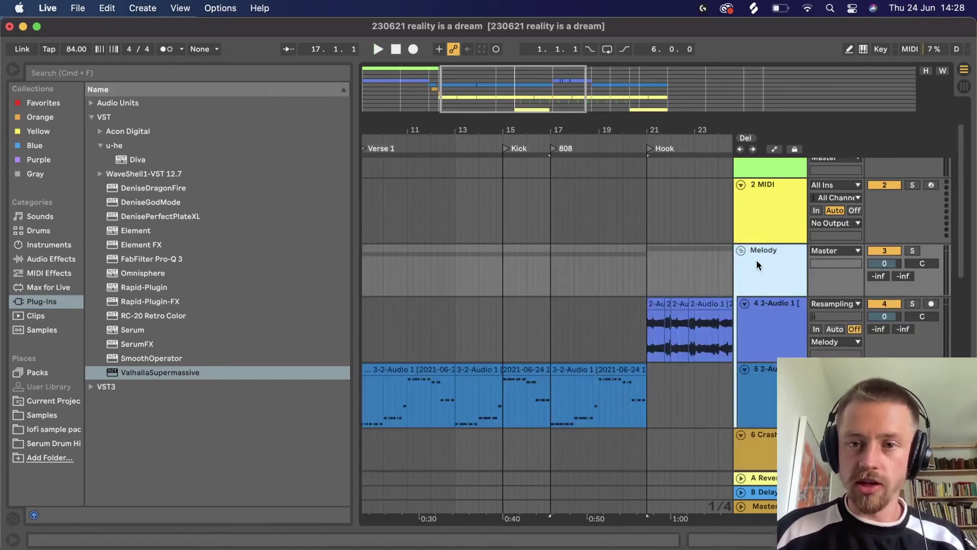
drag(487, 137, 499, 106)
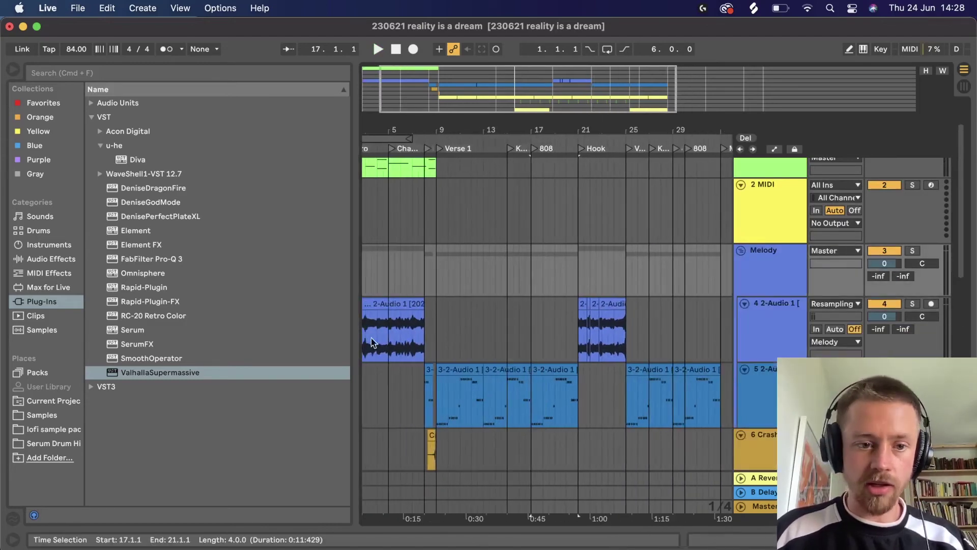
drag(371, 342, 371, 342)
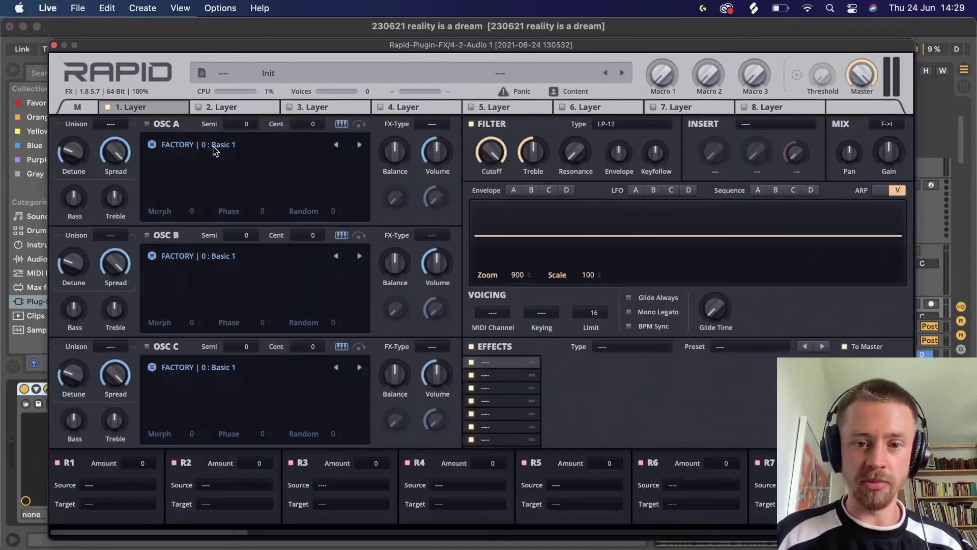
click(631, 350)
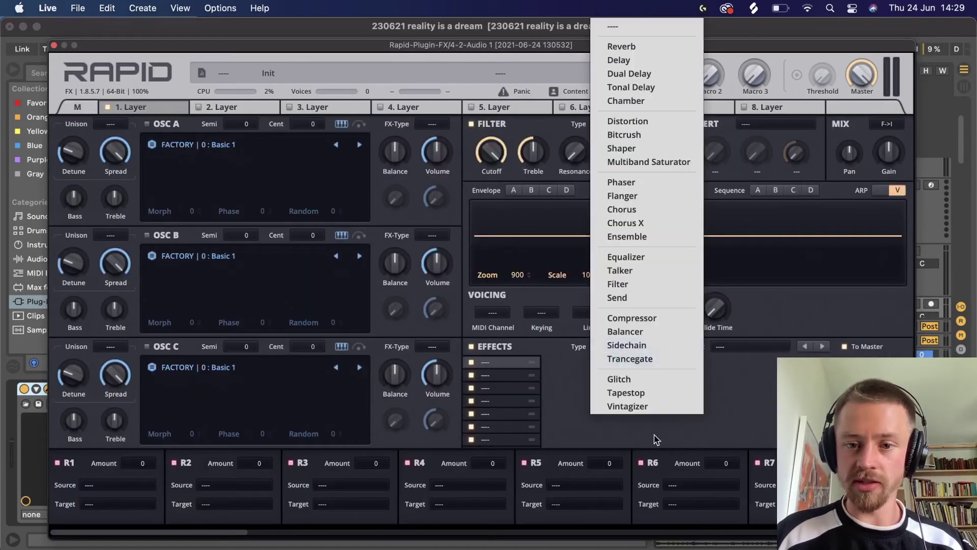
click(624, 393)
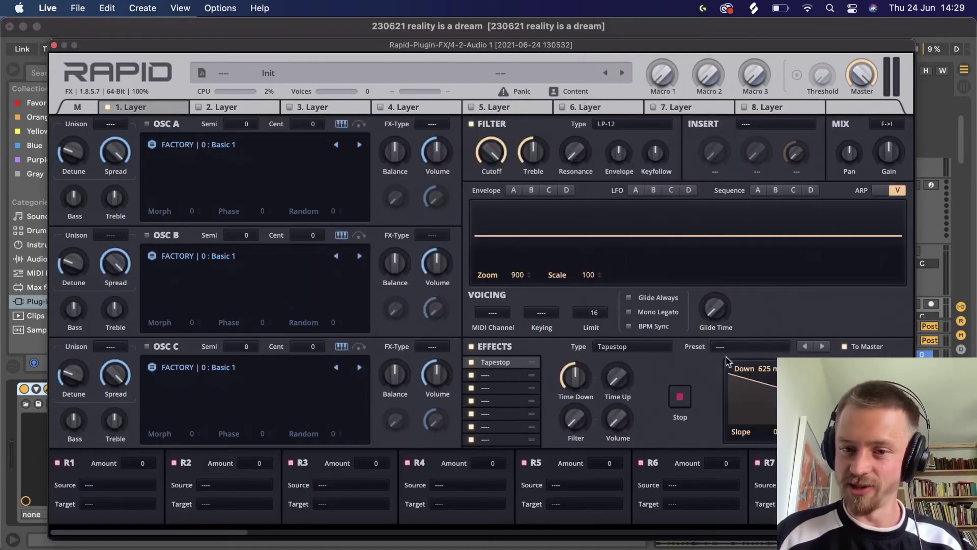
key(super+alt+p)
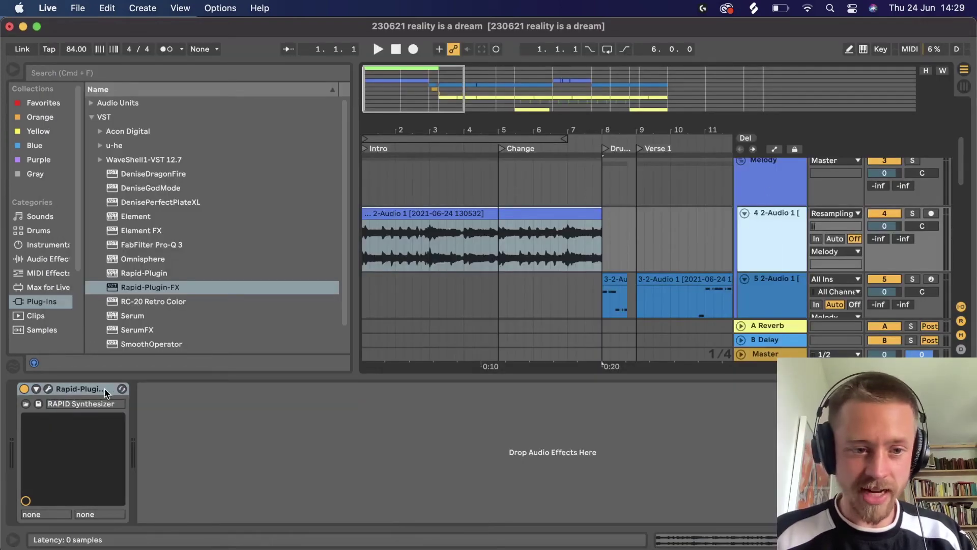
Step: Show the automation lanes and choose Rapid-Plugin-FX's Tapestop time parameter for track 4 2-Audio 1
key(a)
click(771, 226)
click(763, 246)
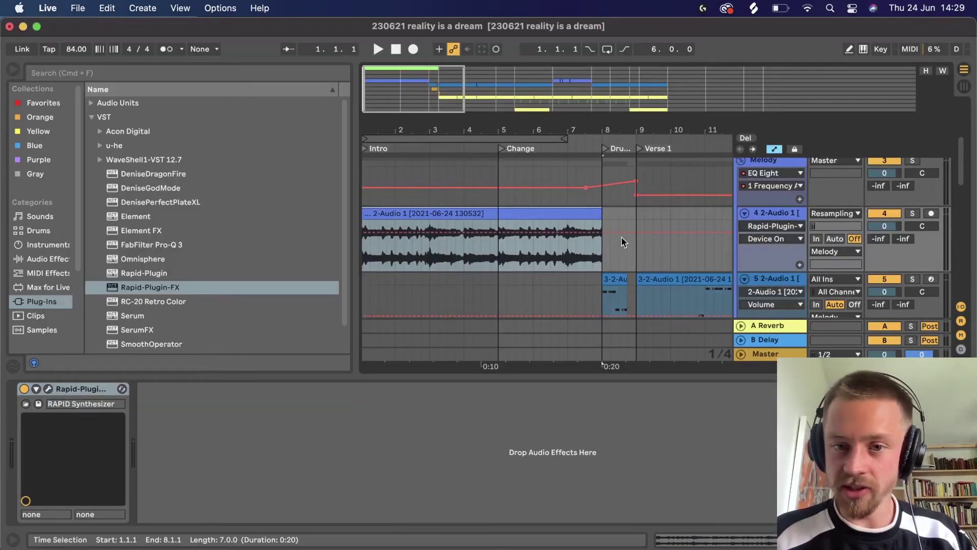
click(771, 239)
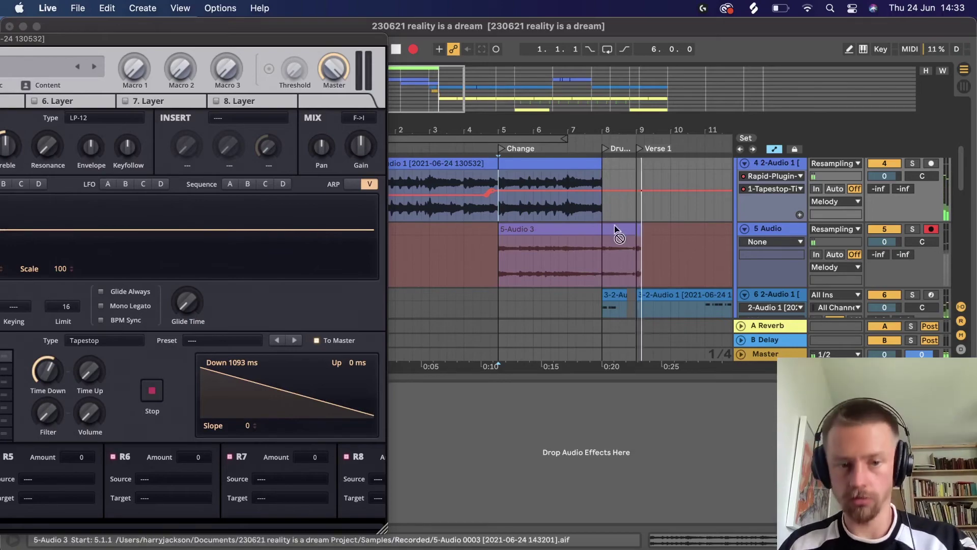
Step: Stop resampling the tape stop onto track 5 Audio and select the recorded 5-Audio 3 clip
key(space)
double_click(248, 35)
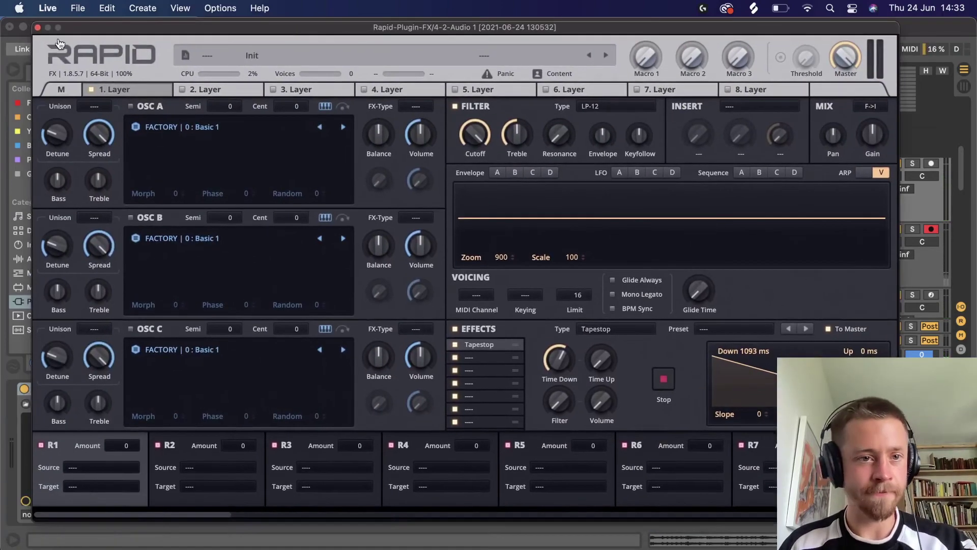
click(565, 179)
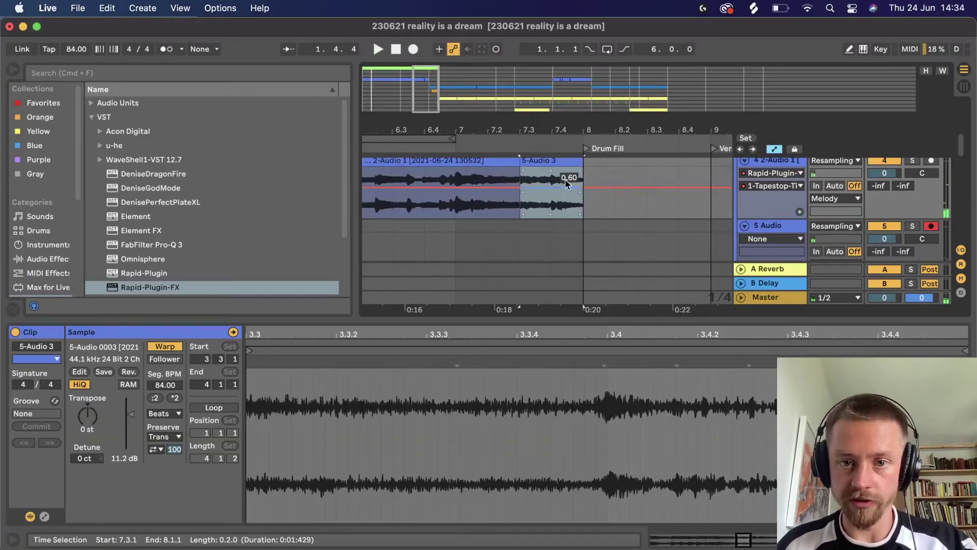
Step: Hide the automation, shift and lengthen the crossfade between the 2-Audio 1 and 5-Audio 3 clips before bar 8, and play it
key(a)
click(528, 177)
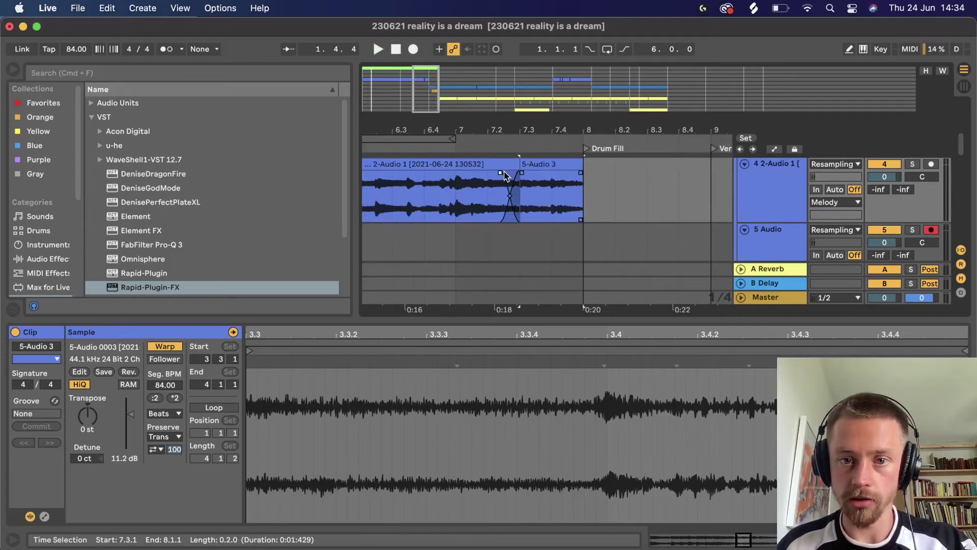
click(501, 196)
drag(521, 173, 553, 175)
key(space)
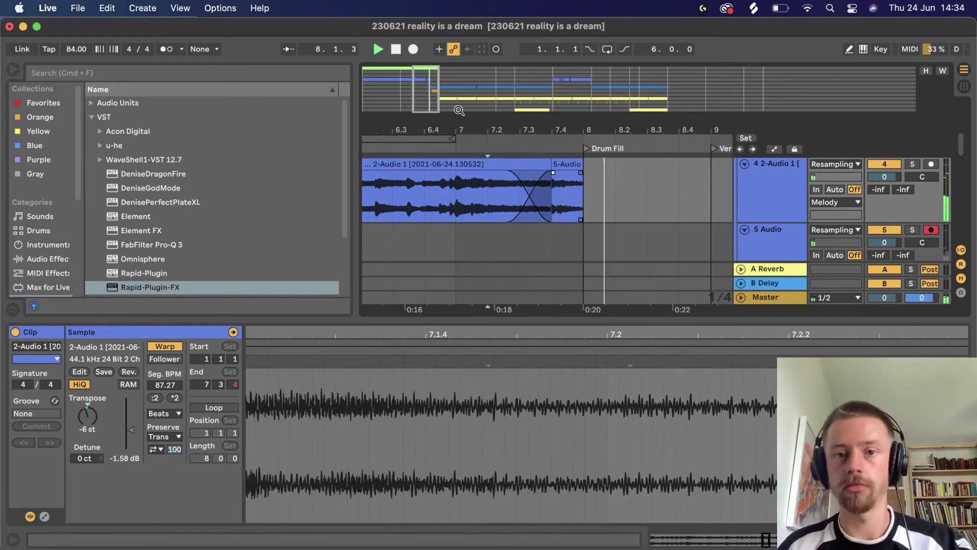
Step: Copy the VVE1 FX vocal clip to bar 17 and the reversed Crash 5 clip to just before bar 17
key(minus)
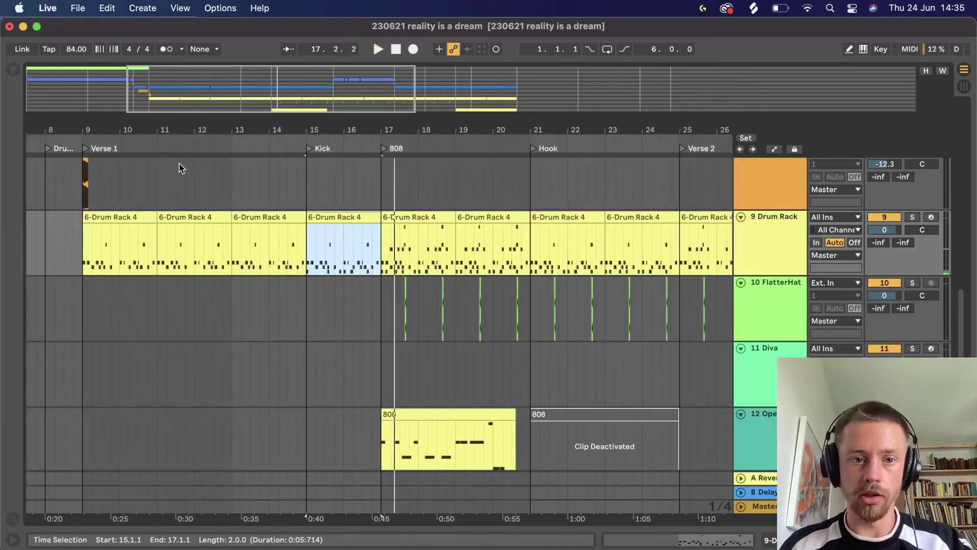
scroll(179, 168, up, 5)
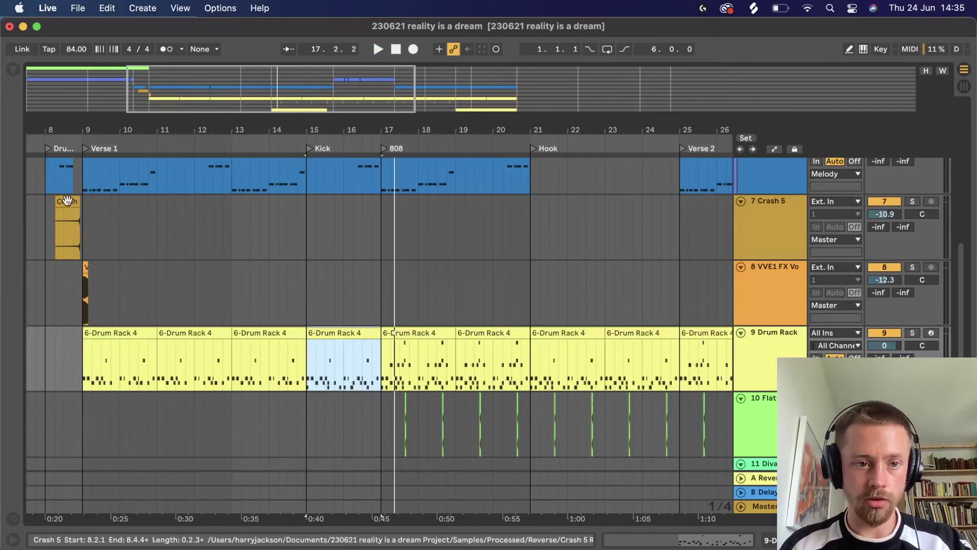
click(243, 285)
click(384, 286)
key(space)
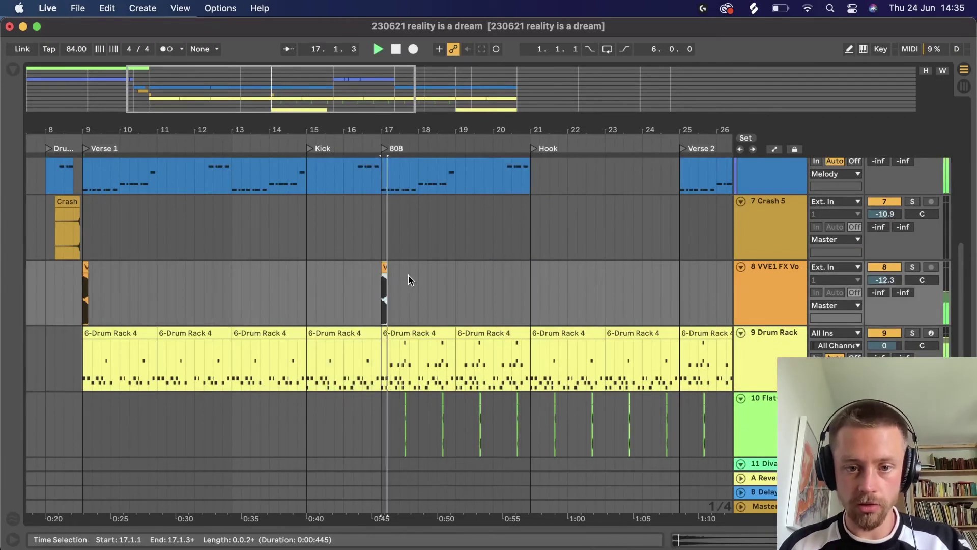
drag(67, 214, 366, 226)
drag(281, 68, 282, 97)
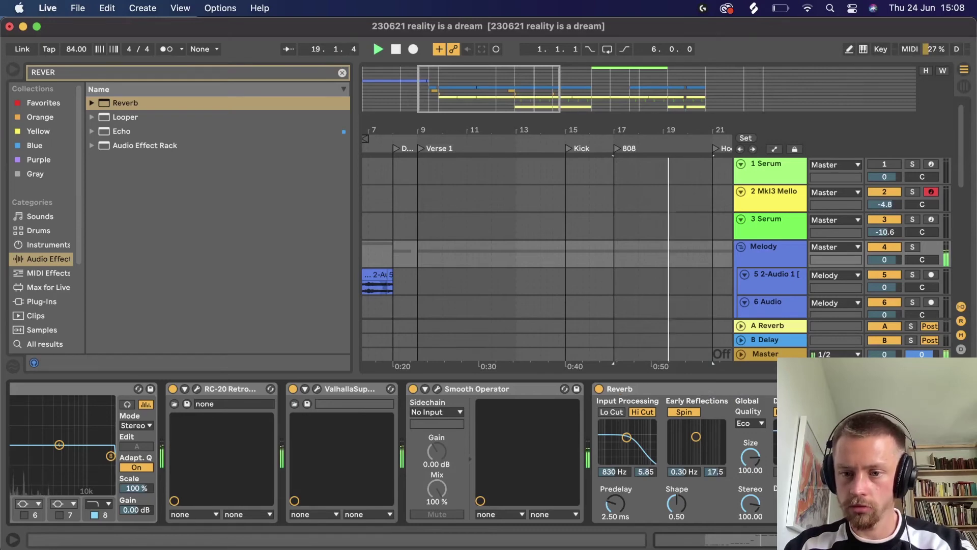
Step: Enable the low cut in the melody's Reverb and set its input filter to 3.02 kHz
click(611, 412)
drag(626, 437, 637, 439)
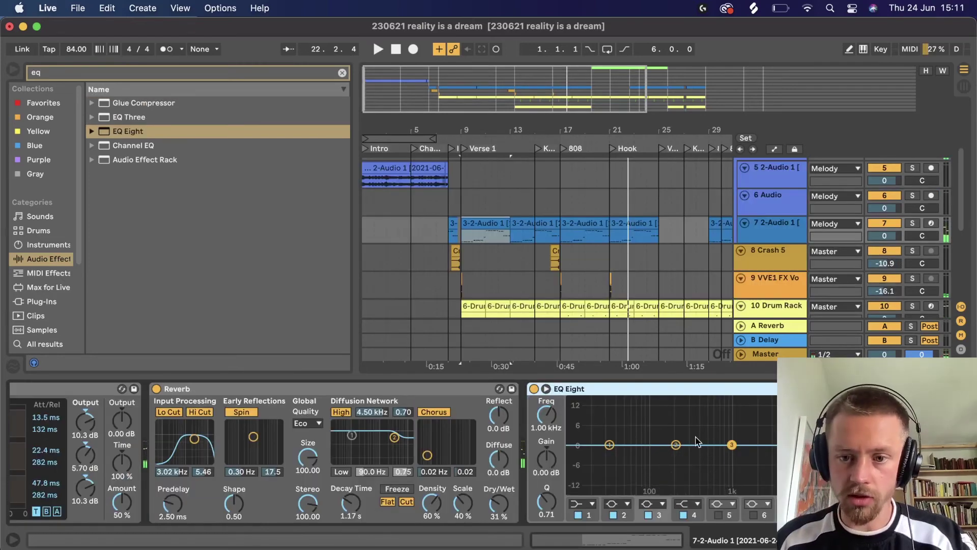
Step: Shape track 7's EQ Eight with a band 1 low cut at 102 Hz, a band 2 dip and a 3.60 dB band 3 boost at 2.67 kHz
click(582, 504)
click(583, 536)
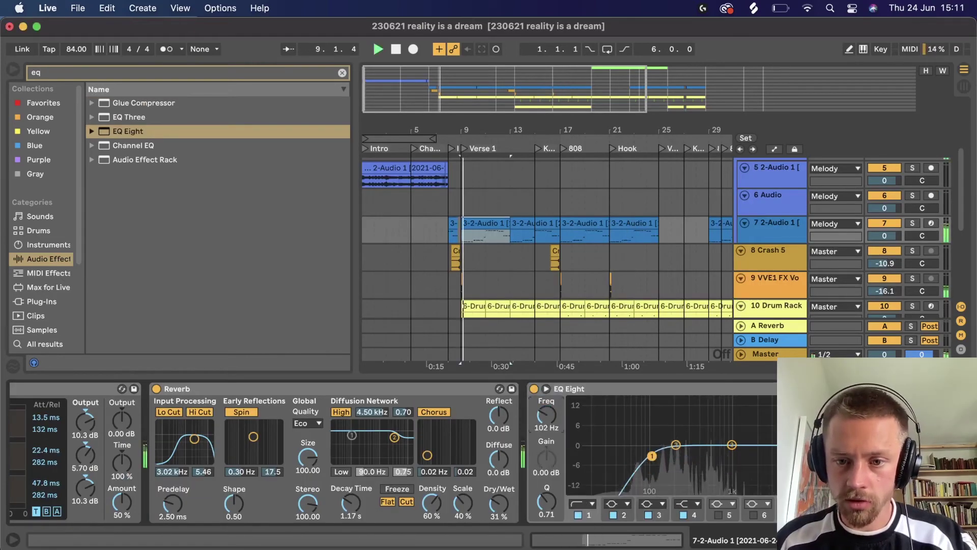
drag(675, 445, 766, 434)
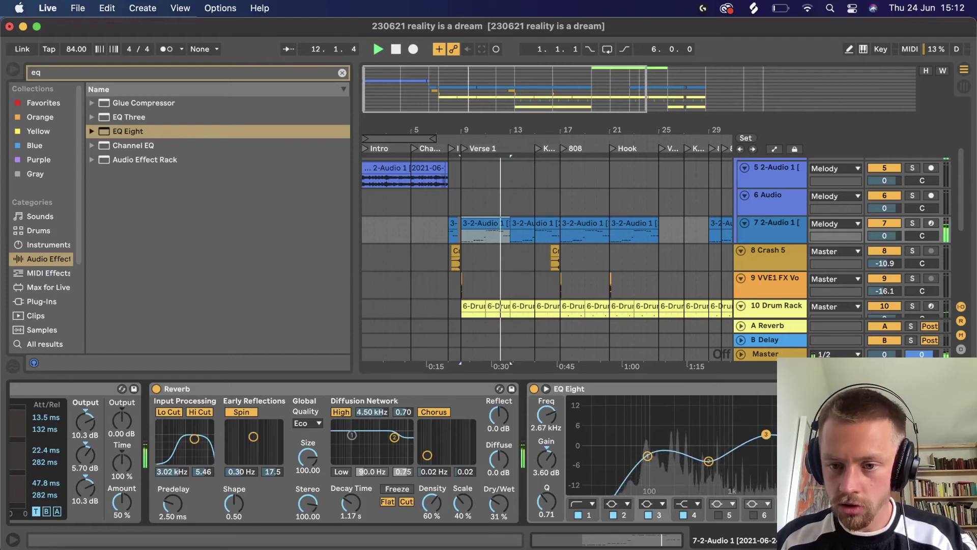
Step: Fine-tune the low-cut band of track 7's EQ Eight while the song plays
click(647, 456)
drag(793, 444, 820, 444)
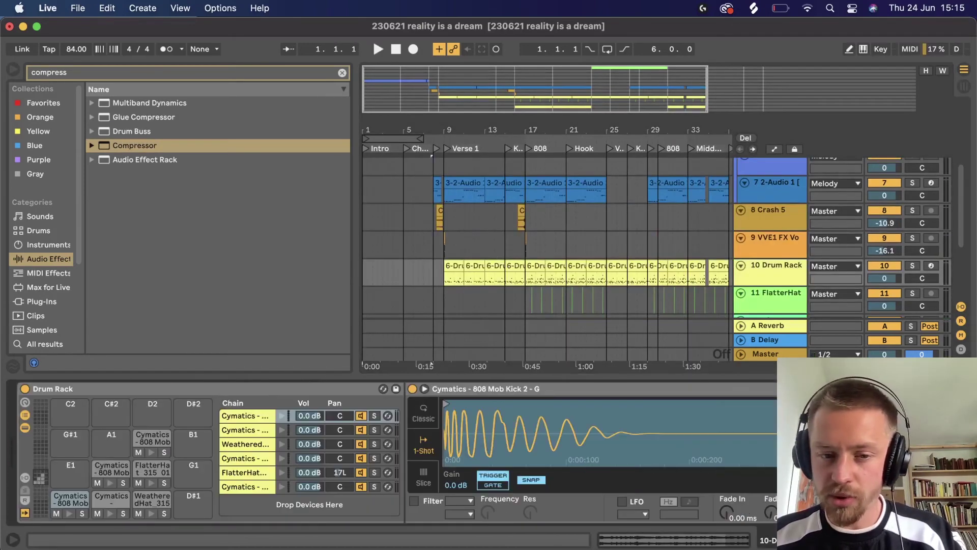
Step: Audition the clap and hat pads in track 10's Drum Rack
click(111, 468)
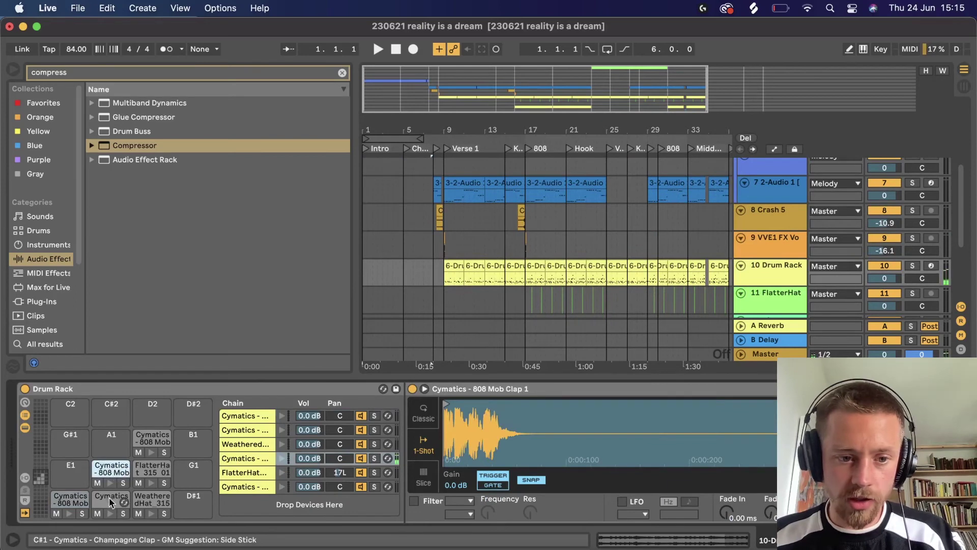
click(151, 452)
click(151, 483)
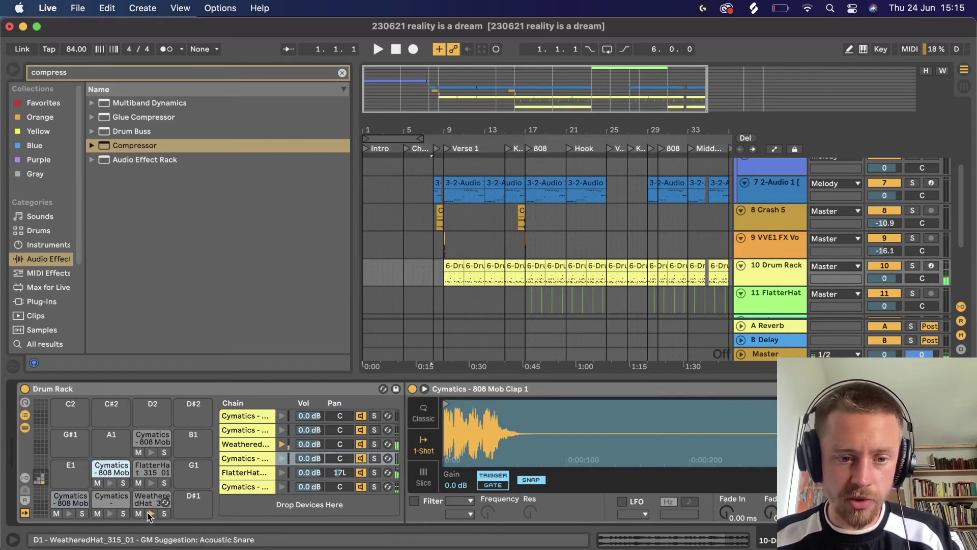
Step: Play the arrangement from bar 1 through the 808 and Hook sections and listen to the full mix
scroll(508, 181, down, 5)
scroll(506, 181, up, 6)
scroll(506, 185, down, 3)
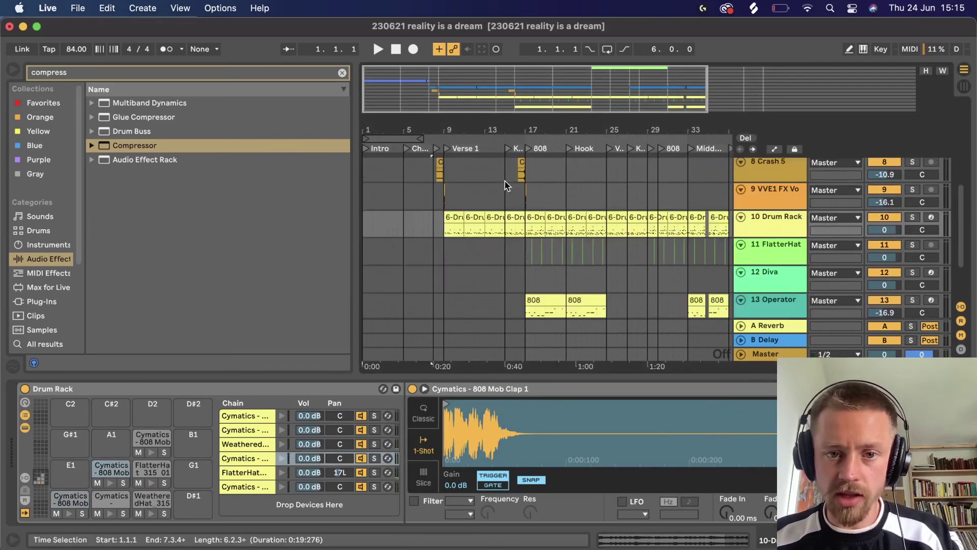
scroll(504, 193, up, 5)
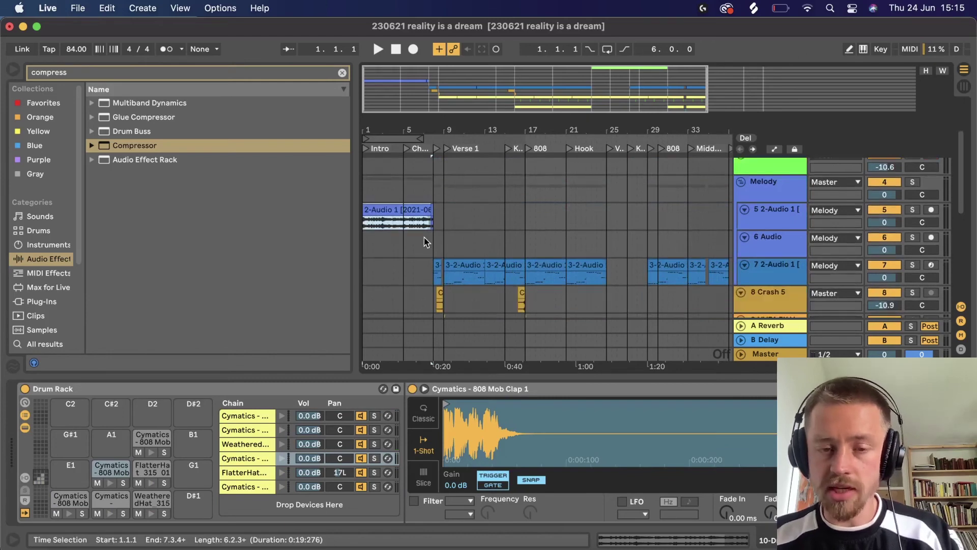
key(space)
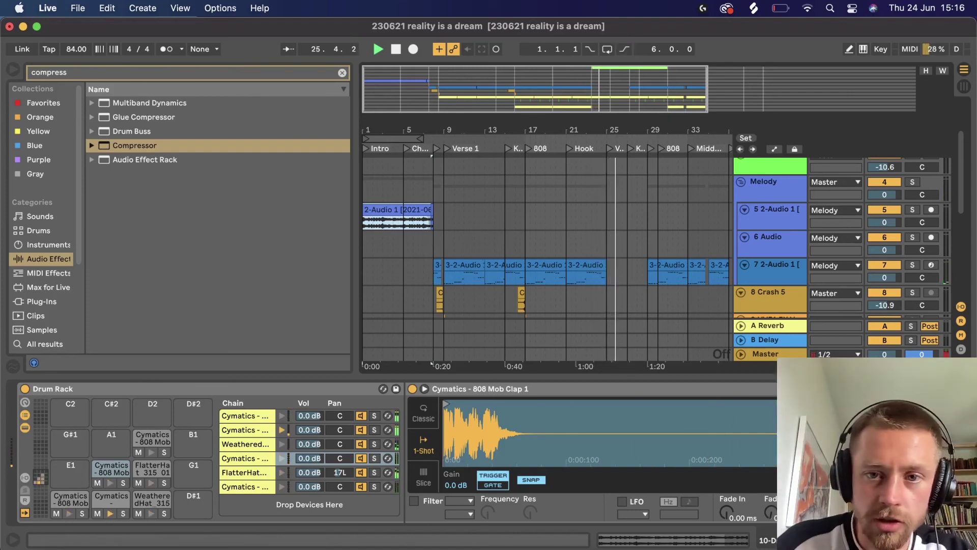
scroll(556, 175, right, 5)
click(499, 269)
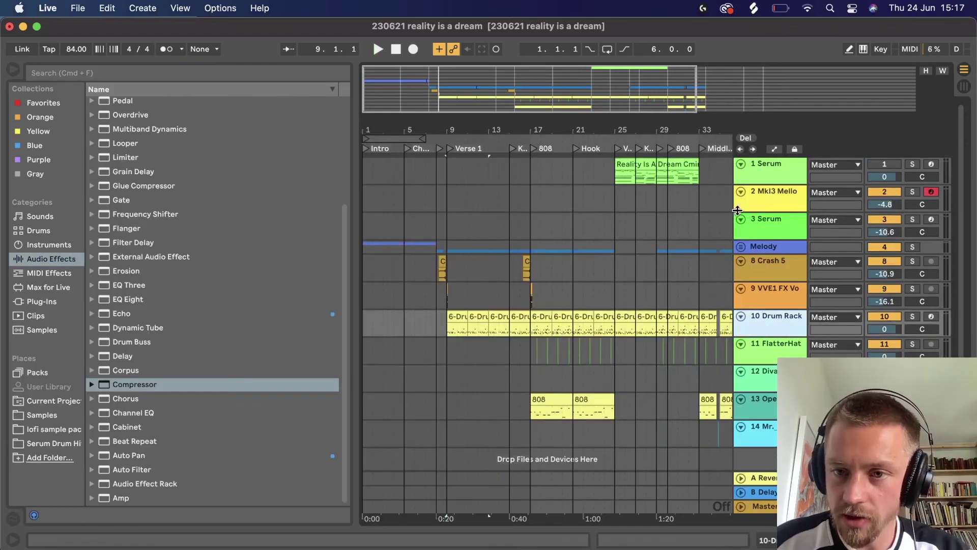
Step: Look over the Serum, Mellotron, Crash 5 and Drum Rack tracks, and unfold the Melody group to view its tracks before folding it
click(762, 235)
click(761, 181)
click(763, 233)
click(782, 272)
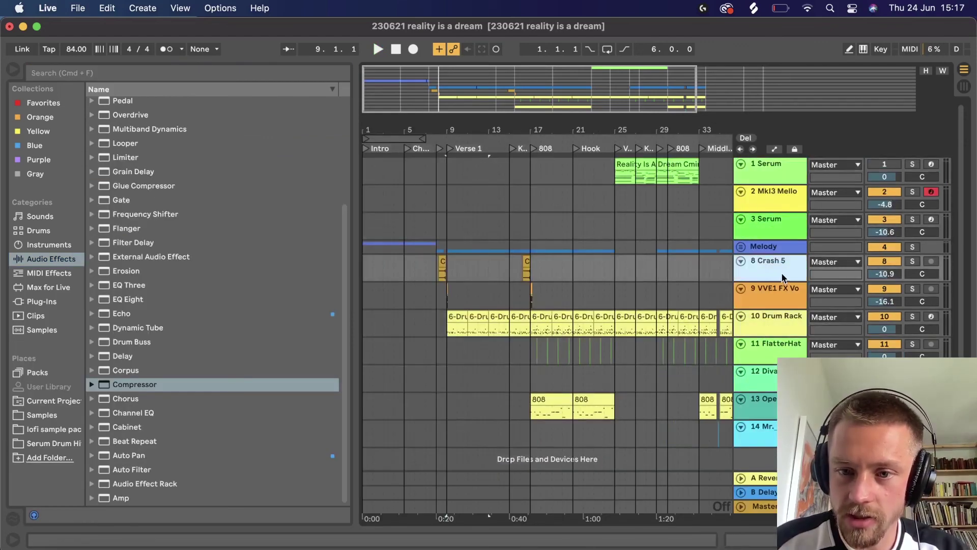
click(781, 326)
click(761, 235)
click(761, 246)
click(741, 247)
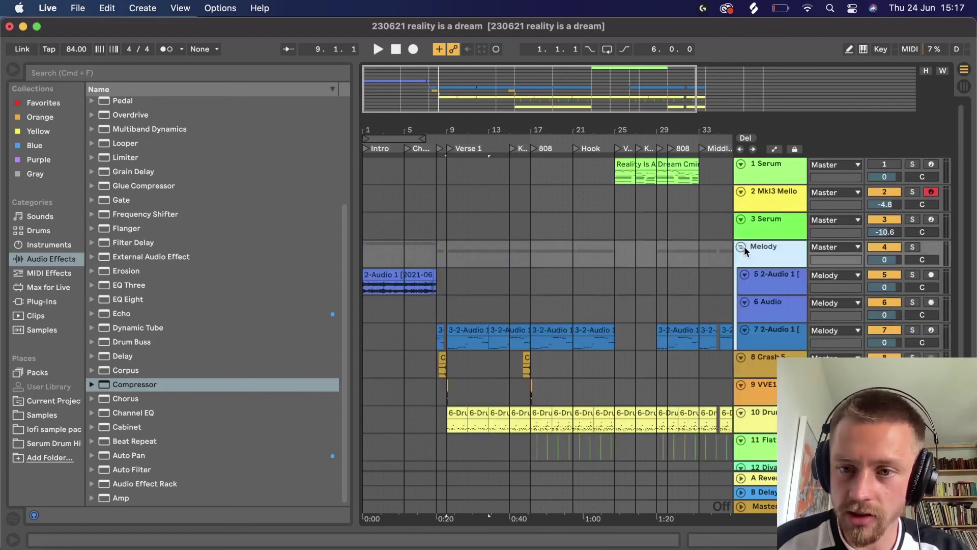
click(741, 246)
click(542, 408)
click(542, 316)
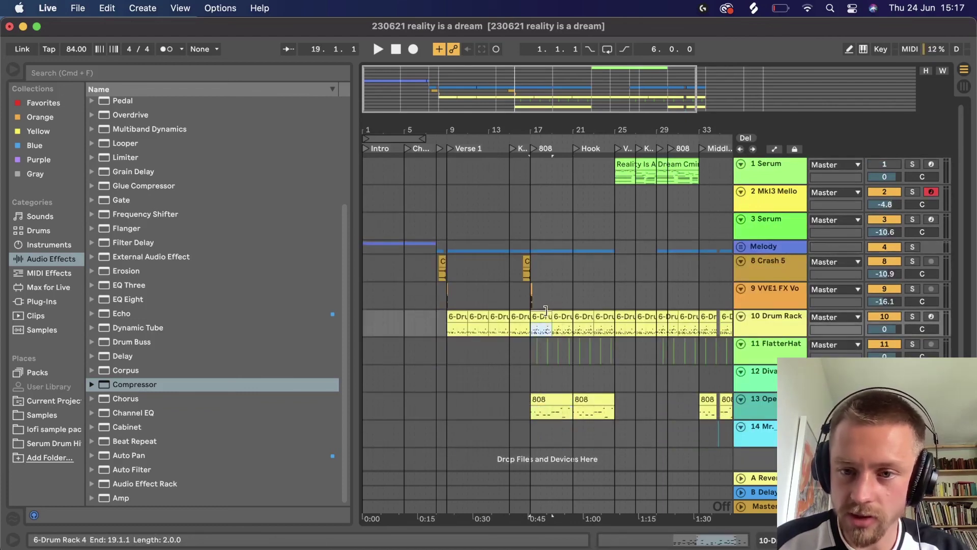
click(786, 293)
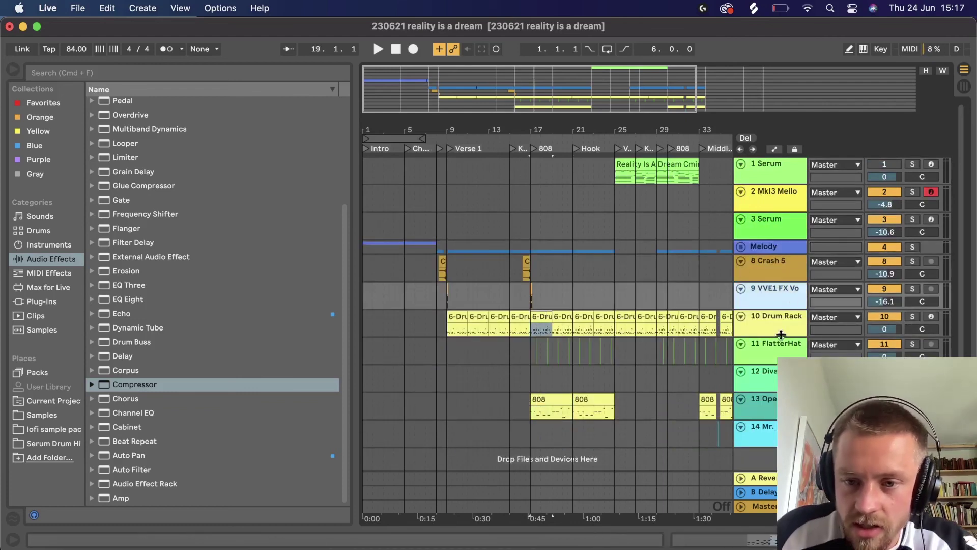
scroll(786, 310, down, 1)
scroll(738, 302, up, 1)
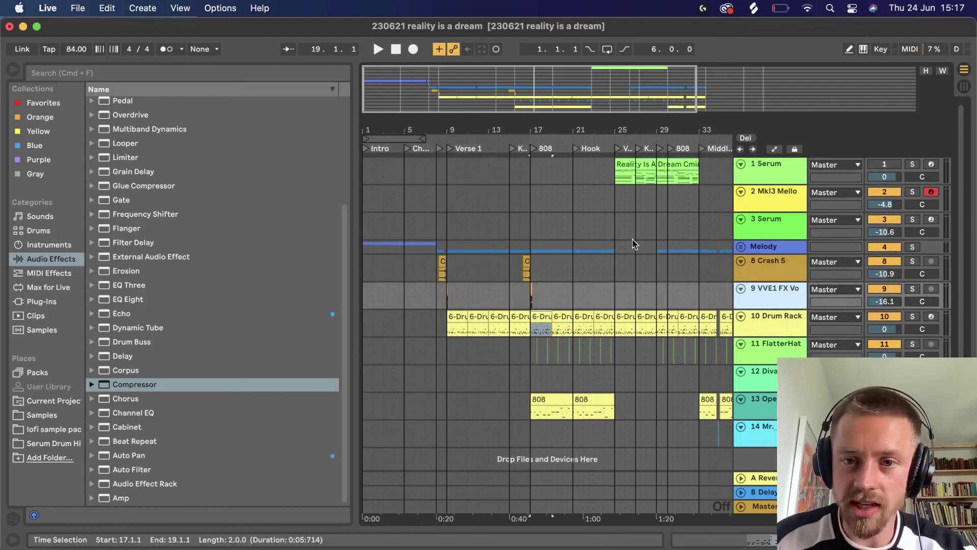
click(458, 328)
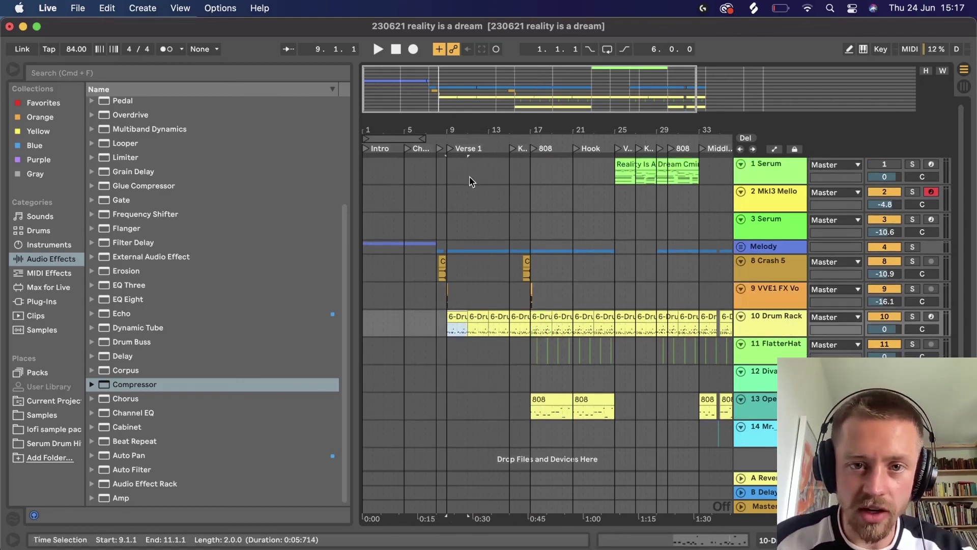
key(minus)
key(plus)
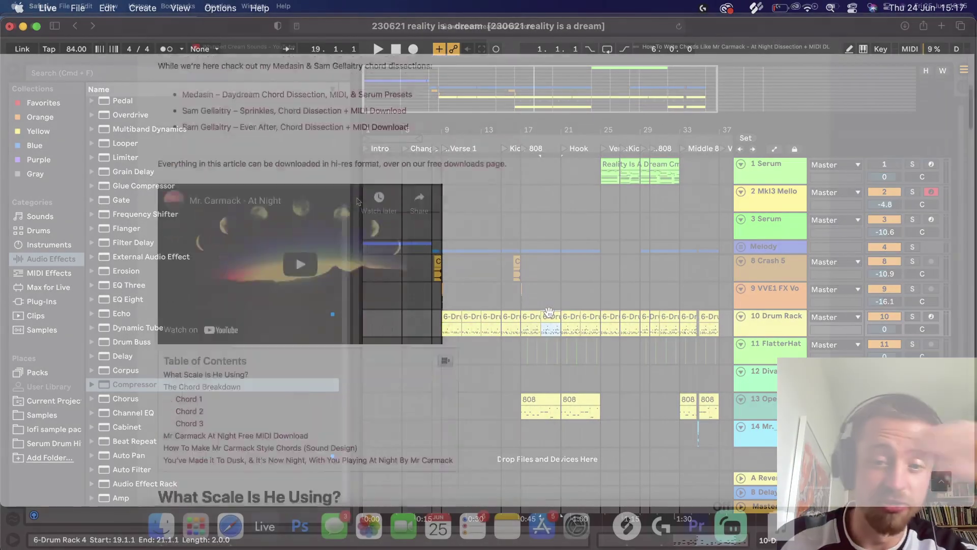
Step: Switch to Safari and look through the Mr Carmack At Night chord dissection article on whippedcreamsounds.com
scroll(357, 201, down, 15)
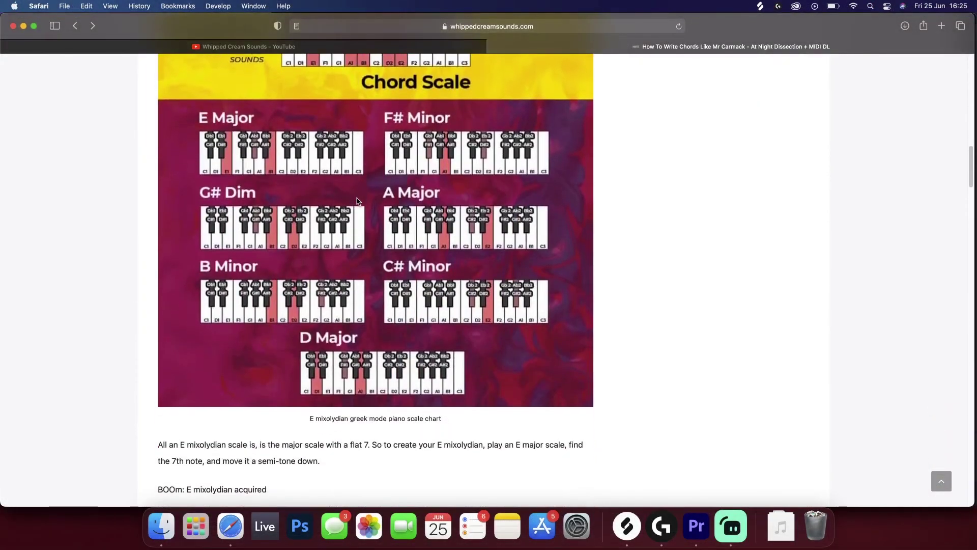
scroll(357, 201, down, 20)
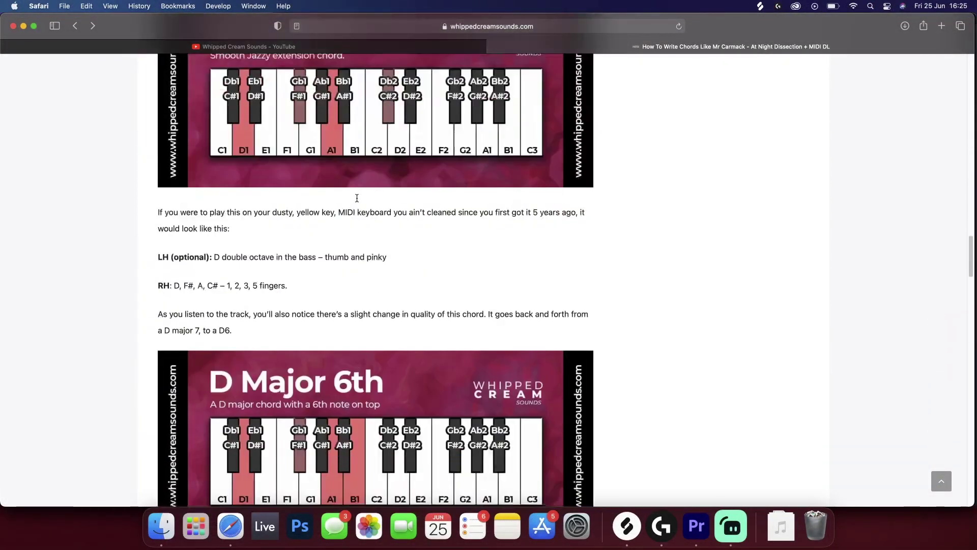
scroll(356, 199, down, 15)
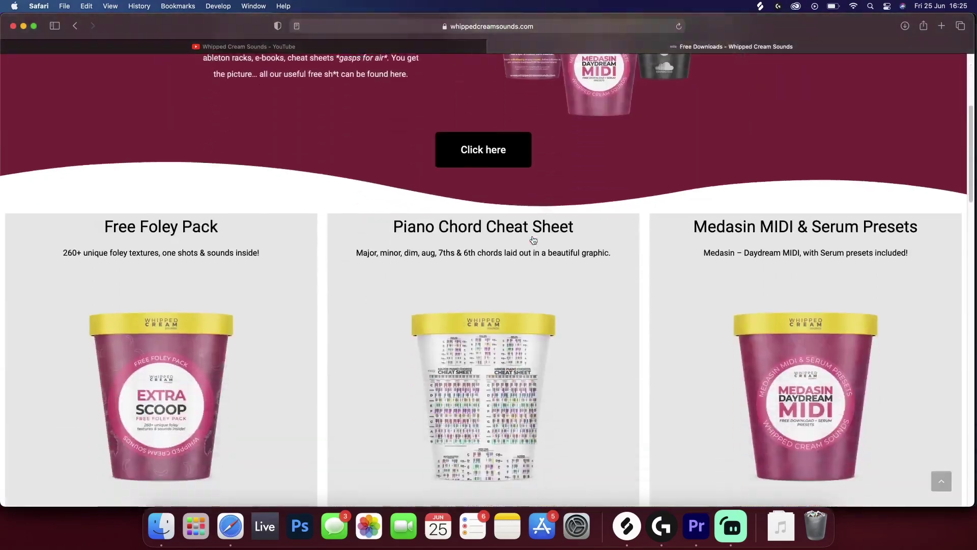
Step: Browse the packs, cheat sheets and MIDI offered on the Whipped Cream Sounds free downloads page
scroll(532, 239, down, 5)
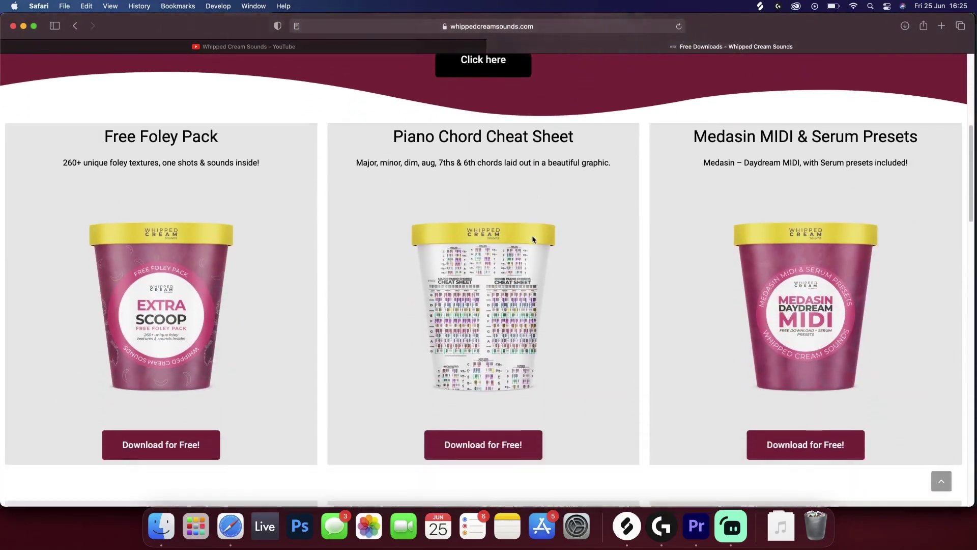
scroll(532, 239, down, 7)
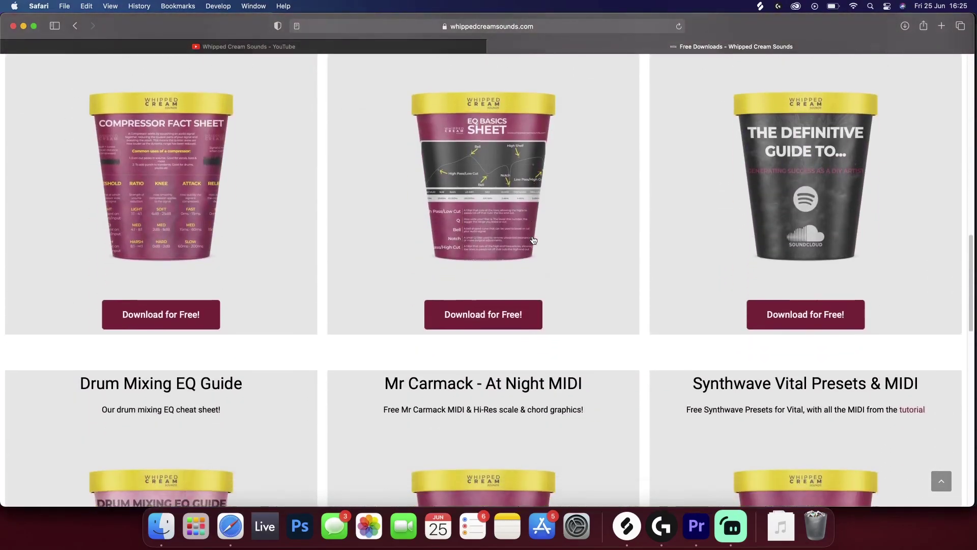
scroll(532, 239, down, 3)
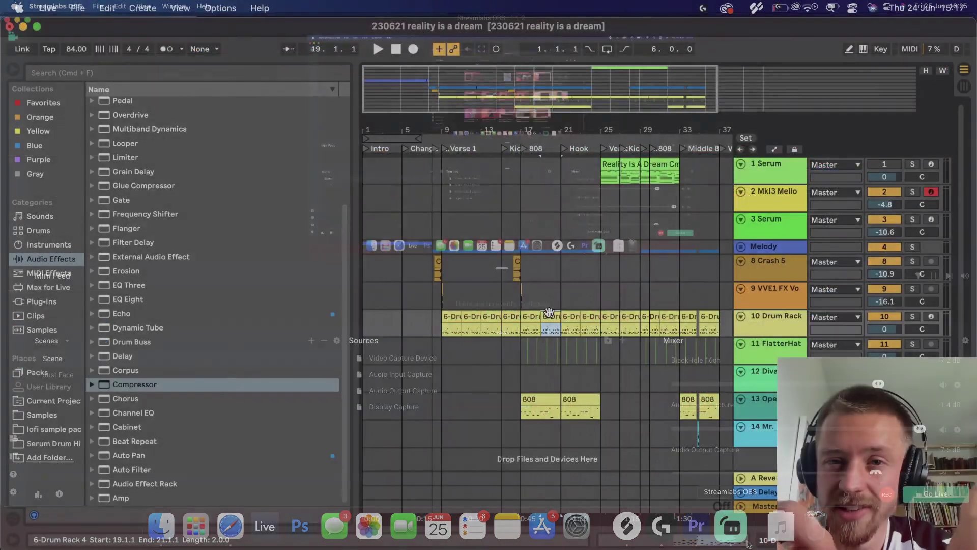
click(549, 313)
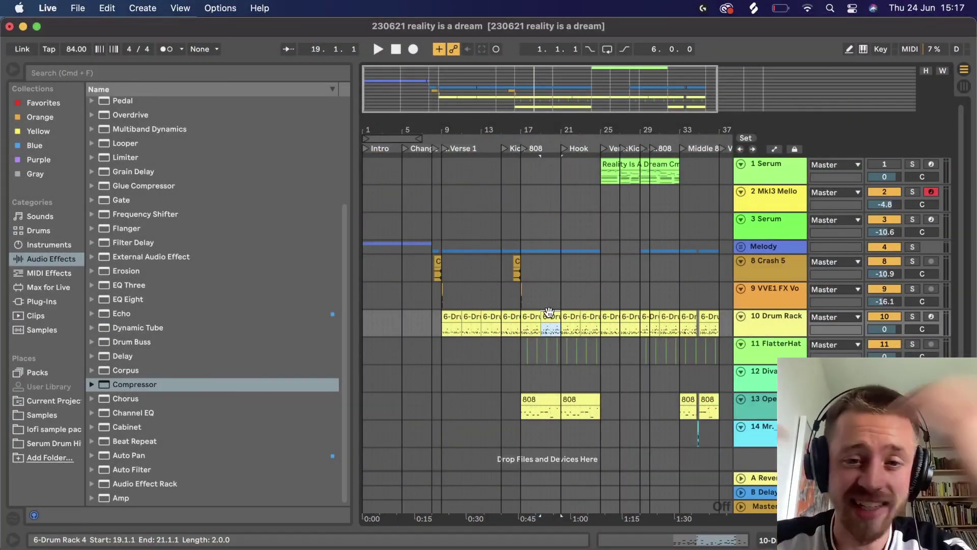